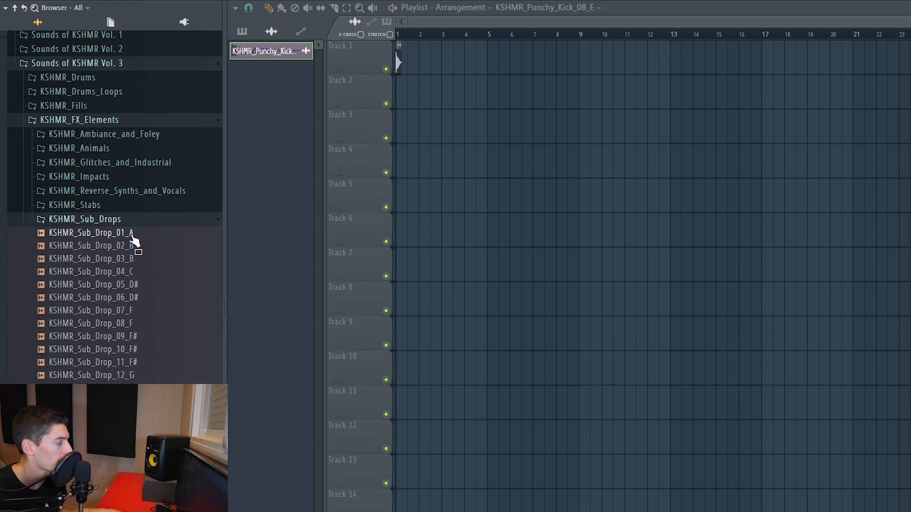
# Audition samples in the KSHMR_Sub_Drops folder and place KSHMR_Sub_Drop_06_D# at the start of Track 2.
pyautogui.click(132, 246)
pyautogui.click(135, 258)
pyautogui.click(136, 271)
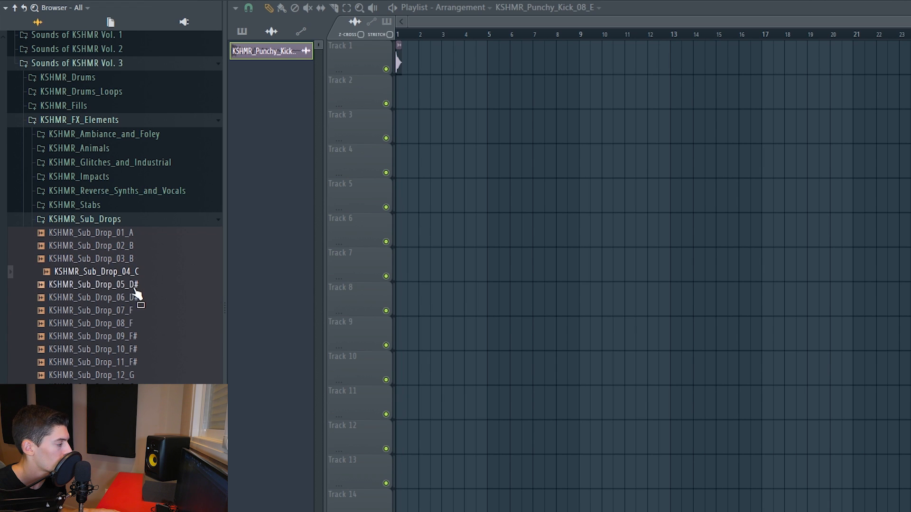
pyautogui.click(135, 287)
pyautogui.click(136, 299)
pyautogui.click(132, 313)
pyautogui.click(132, 325)
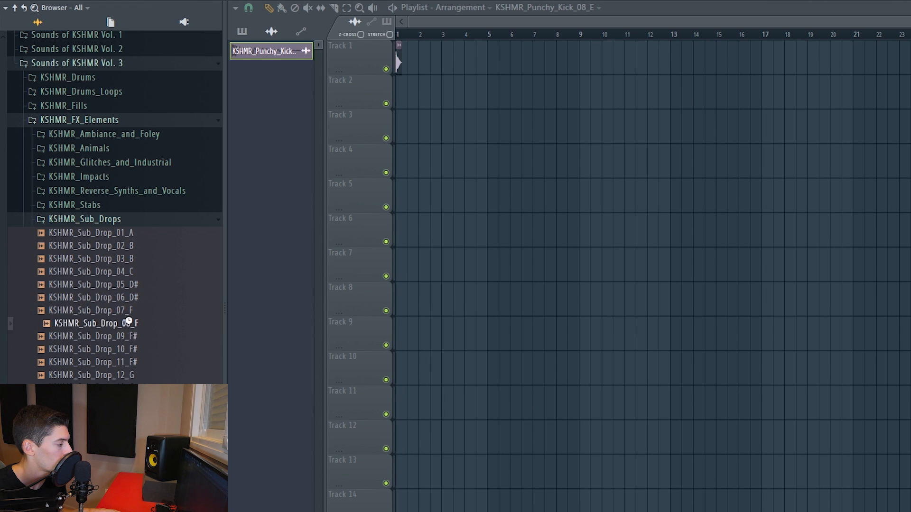
pyautogui.click(131, 338)
pyautogui.click(133, 304)
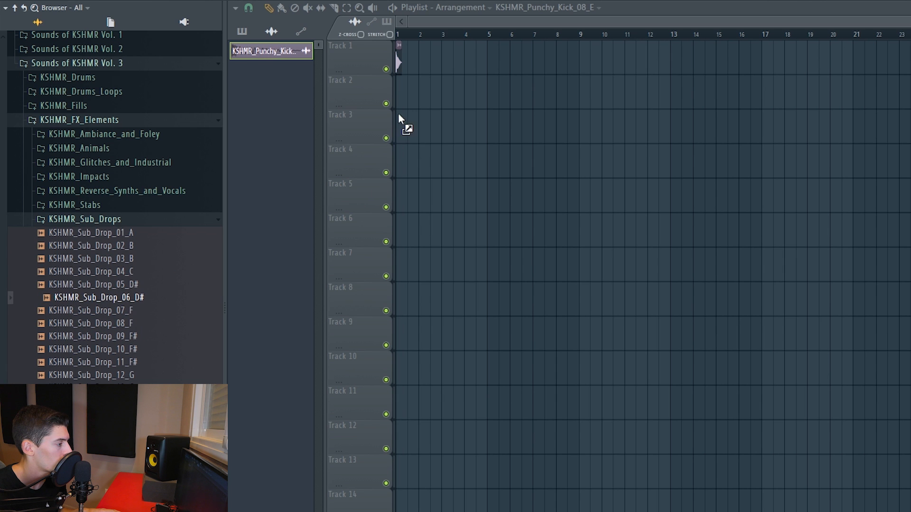
pyautogui.moveTo(398, 100); pyautogui.dragTo(400, 100)
# Slice the kick and sub drop clips together after the first beat and delete the parts beyond the cut.
pyautogui.scroll(6, 406, 33)
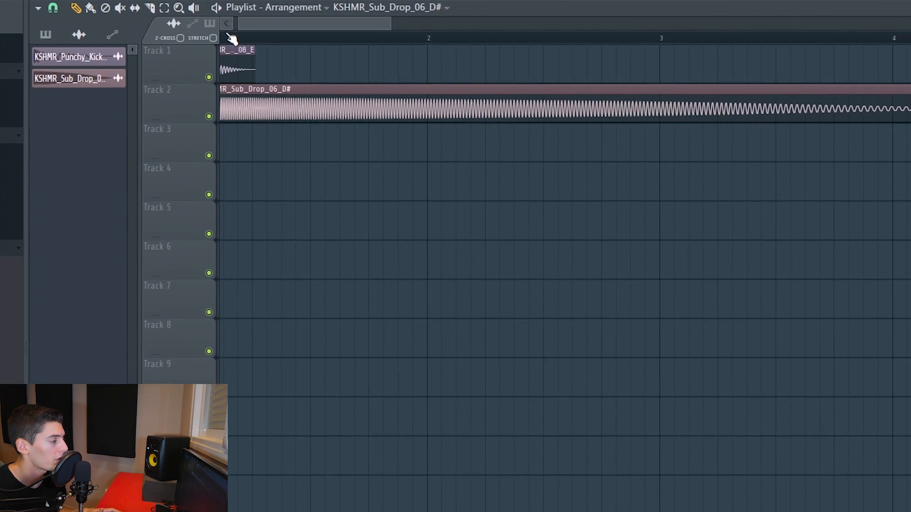
pyautogui.moveTo(429, 22); pyautogui.dragTo(421, 23)
pyautogui.press('c')
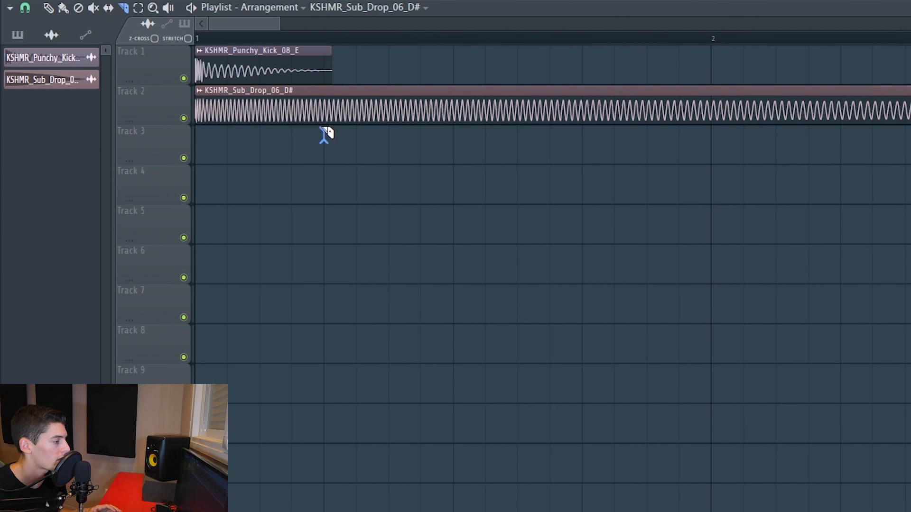
pyautogui.moveTo(325, 134); pyautogui.dragTo(324, 56)
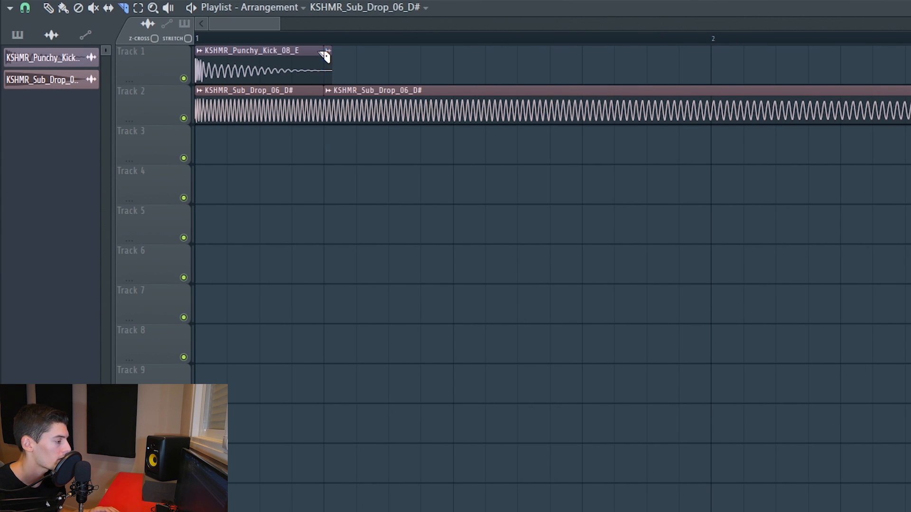
pyautogui.rightClick(337, 95)
# Open the KSHMR_Punchy_Kick_08_E sample settings and raise its fade-out so the tail decays within the first quarter of the clip.
pyautogui.scroll(4, 218, 38)
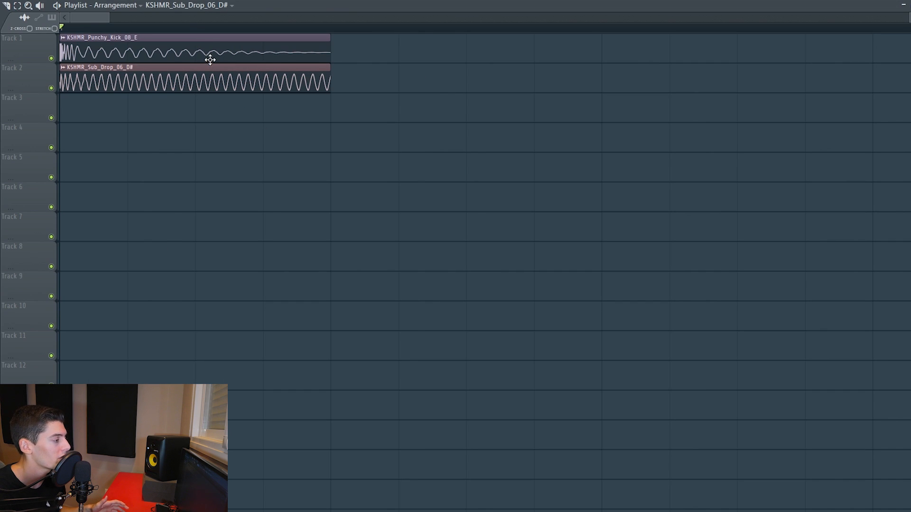
pyautogui.doubleClick(210, 60)
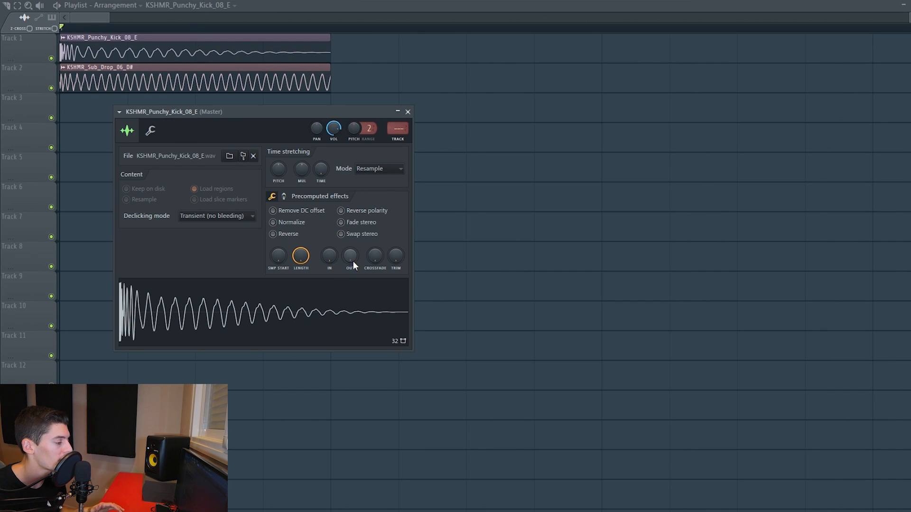
pyautogui.moveTo(352, 259); pyautogui.dragTo(353, 223)
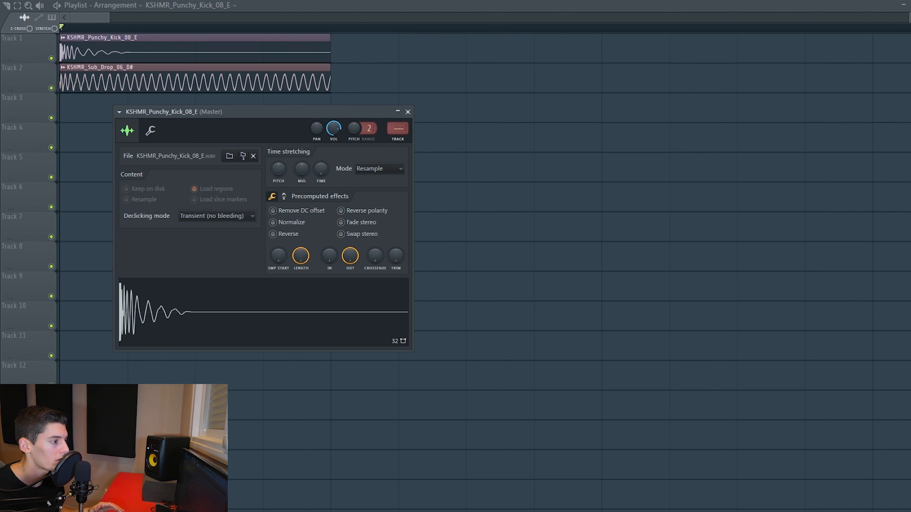
# Load the GTune tuner as an effect on the Master mixer track.
pyautogui.press('F9')
pyautogui.click(820, 291)
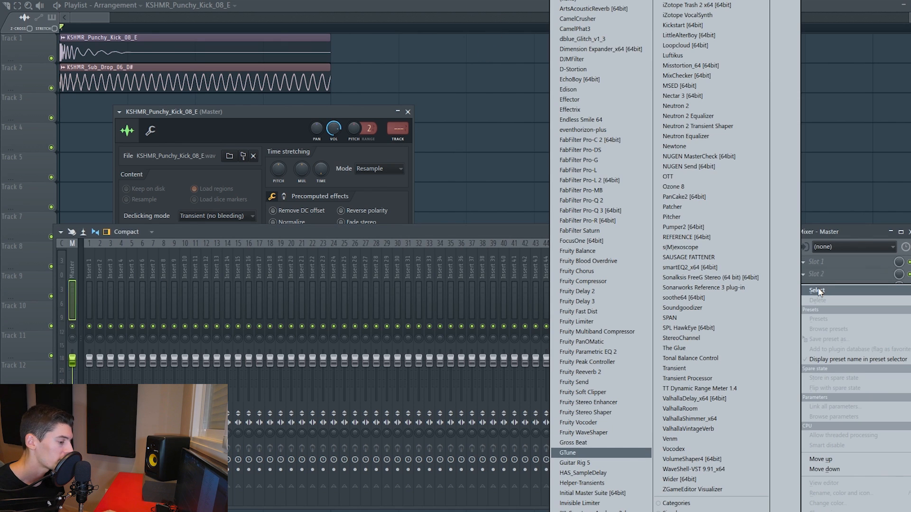
pyautogui.click(568, 453)
pyautogui.press('F9')
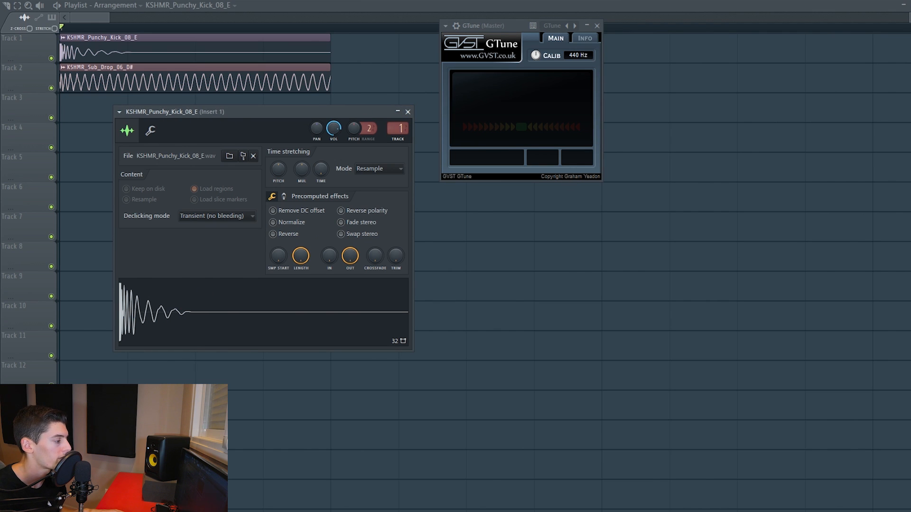
# Route the punchy kick to mixer Insert 1 and the sub drop sample to Insert 2.
pyautogui.press('F9')
pyautogui.hotkey('ctrl', 'l')
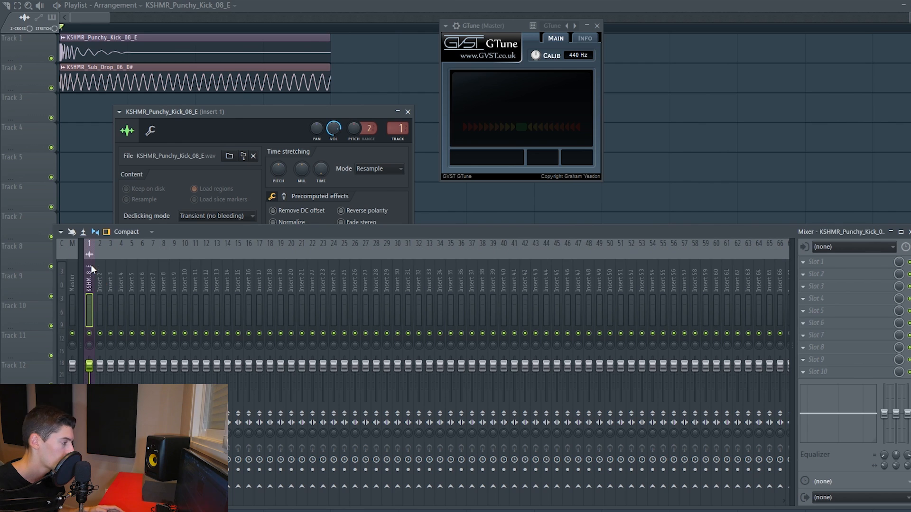
pyautogui.doubleClick(90, 81)
pyautogui.click(102, 280)
pyautogui.hotkey('ctrl', 'l')
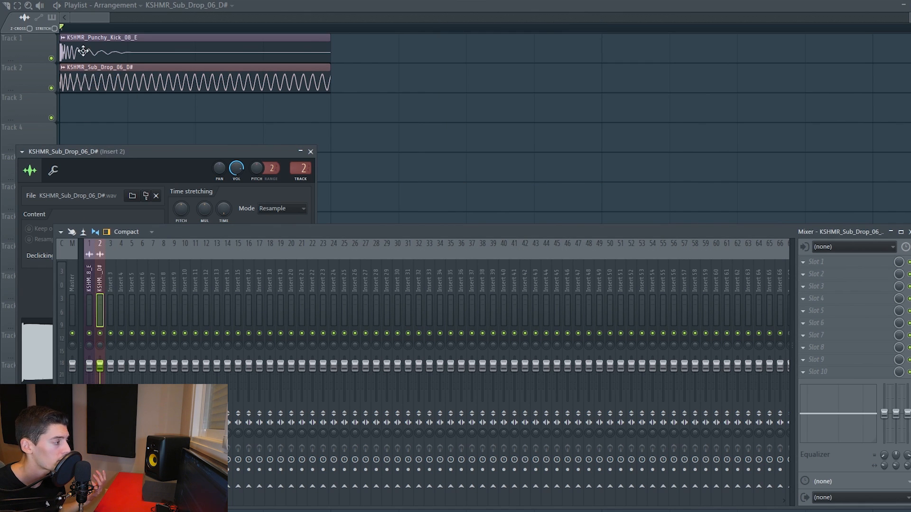
# Load VolumeShaper4 into slot 6 of the punchy kick's mixer track.
pyautogui.click(90, 299)
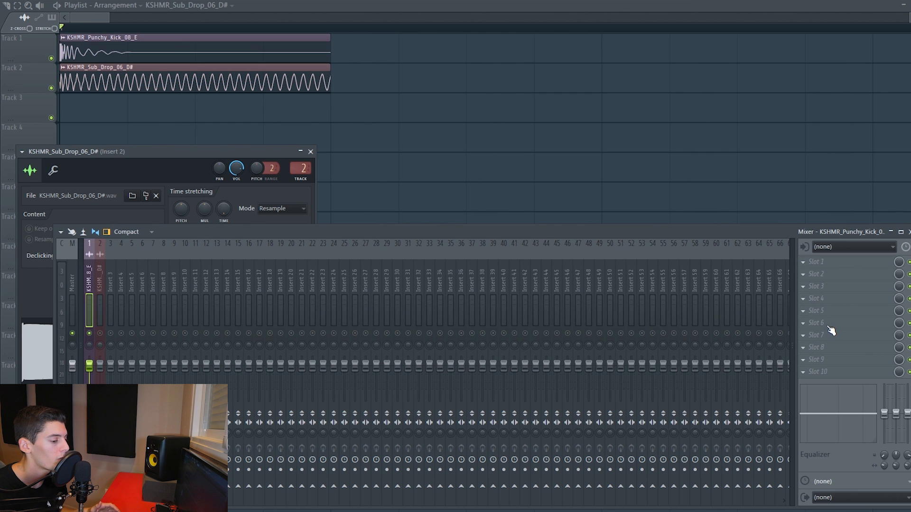
pyautogui.click(830, 330)
pyautogui.click(685, 459)
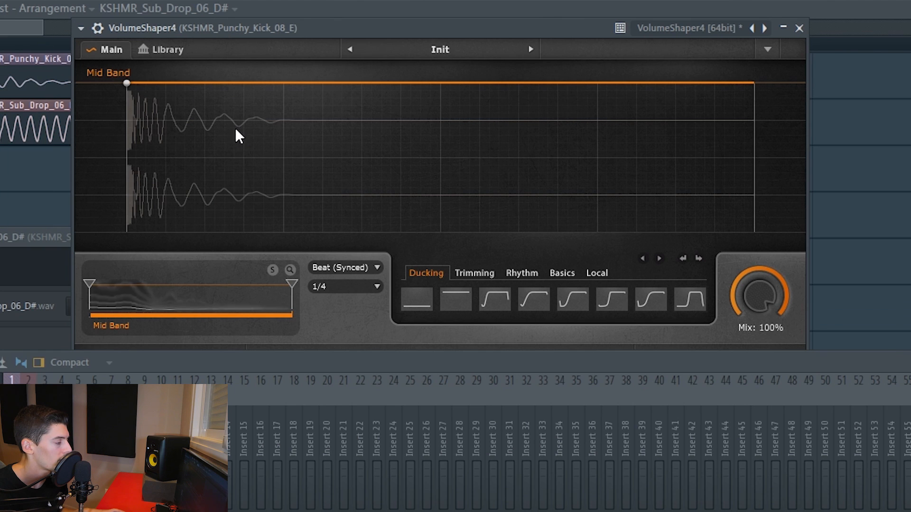
# Shape the kick's volume curve to hold full level briefly, drop in an S-curve to zero at one quarter, and stay silent; play it back.
pyautogui.moveTo(286, 203); pyautogui.dragTo(283, 233)
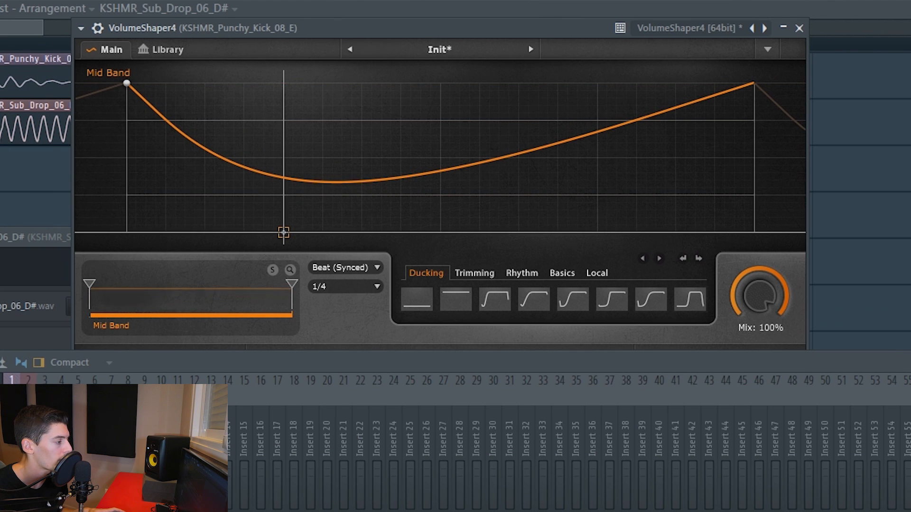
pyautogui.doubleClick(284, 232)
pyautogui.moveTo(570, 142); pyautogui.dragTo(747, 234)
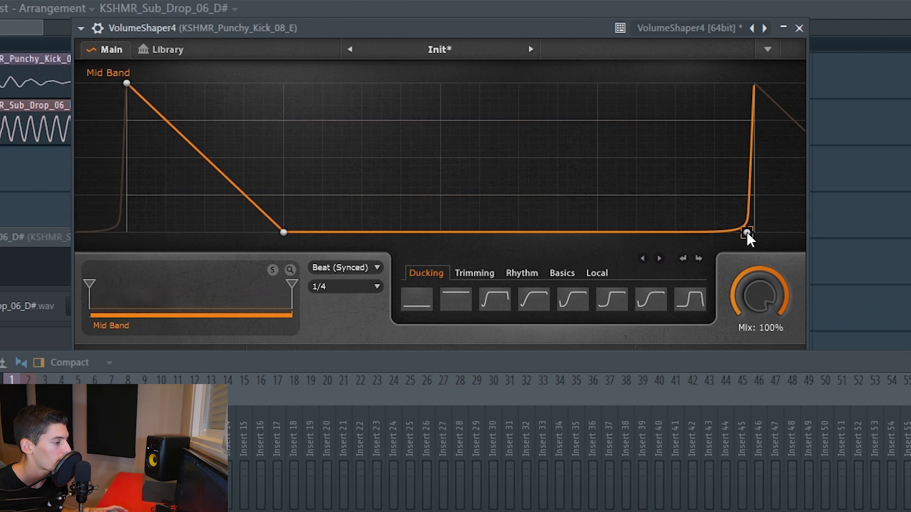
pyautogui.moveTo(170, 102); pyautogui.dragTo(217, 85)
pyautogui.doubleClick(162, 83)
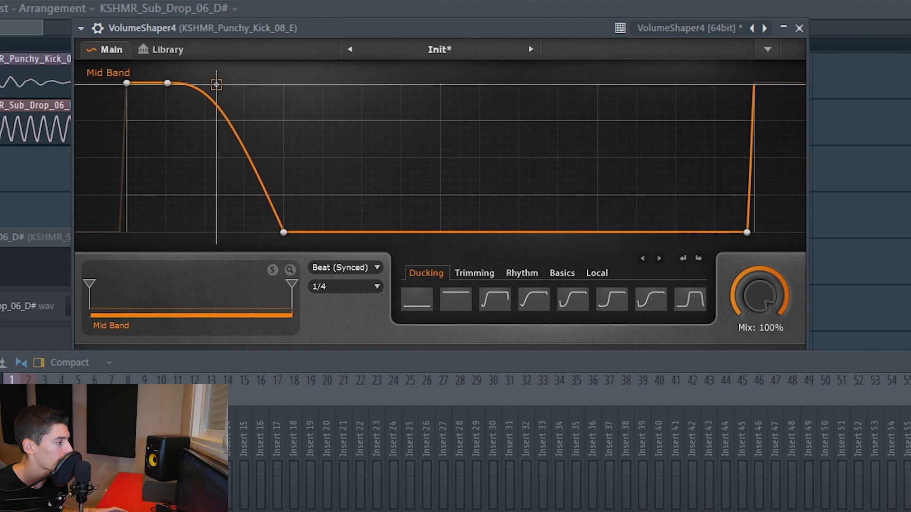
pyautogui.moveTo(268, 166); pyautogui.dragTo(257, 206)
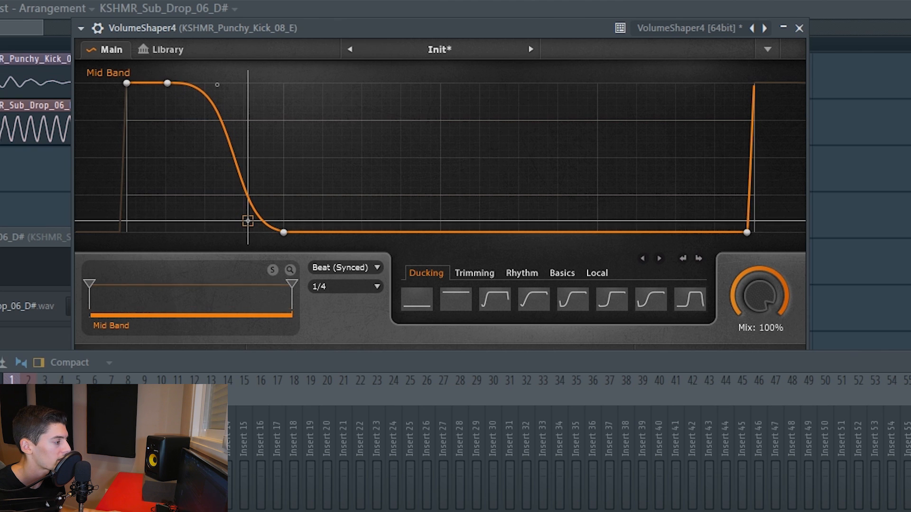
pyautogui.press('space')
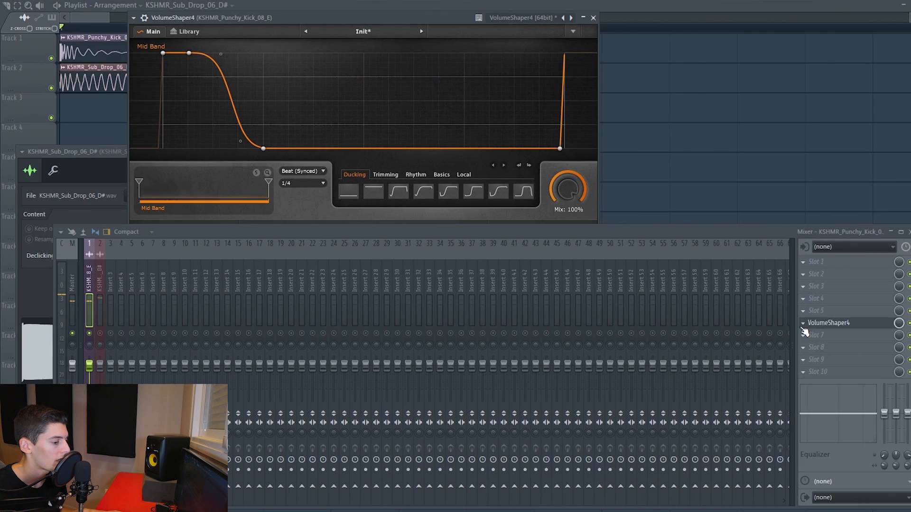
# Copy the kick's VolumeShaper4 with its settings to the sub drop's mixer track and close the kick's instance.
pyautogui.click(803, 325)
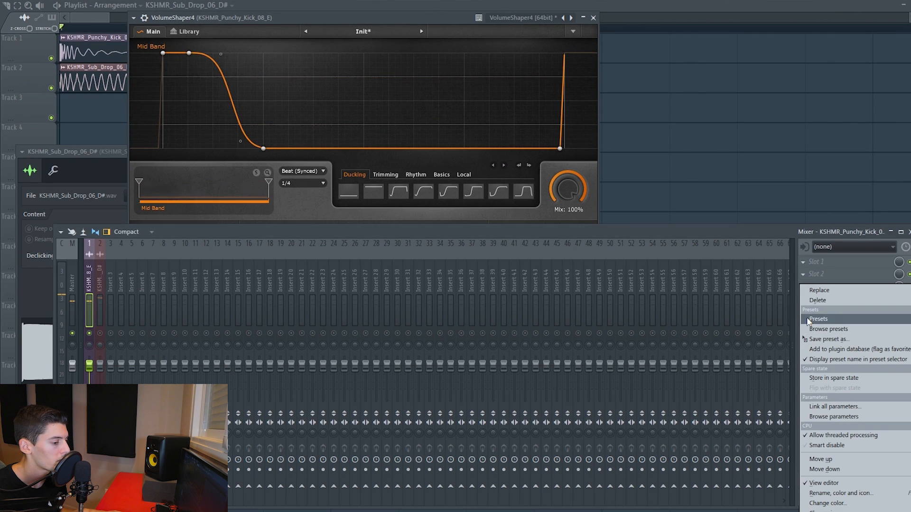
pyautogui.click(239, 339)
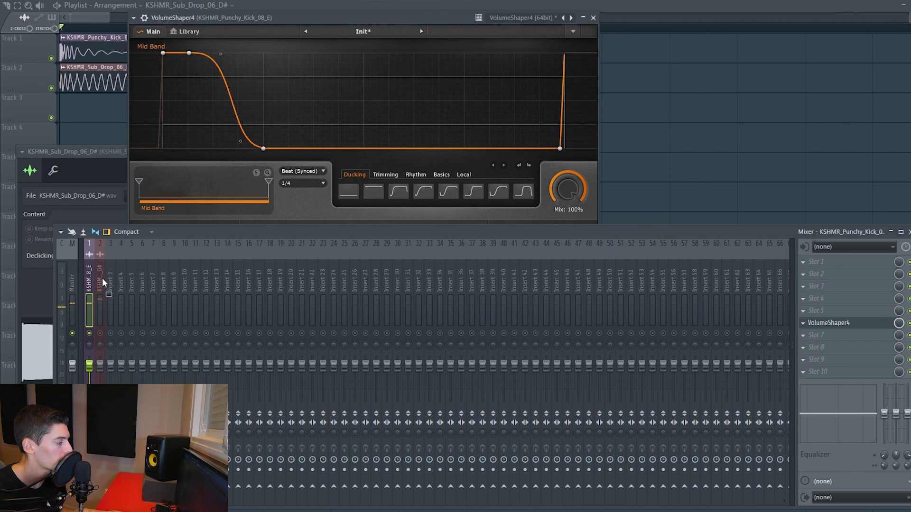
pyautogui.moveTo(103, 279); pyautogui.dragTo(104, 317)
pyautogui.click(594, 18)
pyautogui.moveTo(280, 139); pyautogui.dragTo(430, 22)
# Mirror the sub drop's VolumeShaper4 curve on the x-axis and play the result.
pyautogui.rightClick(390, 97)
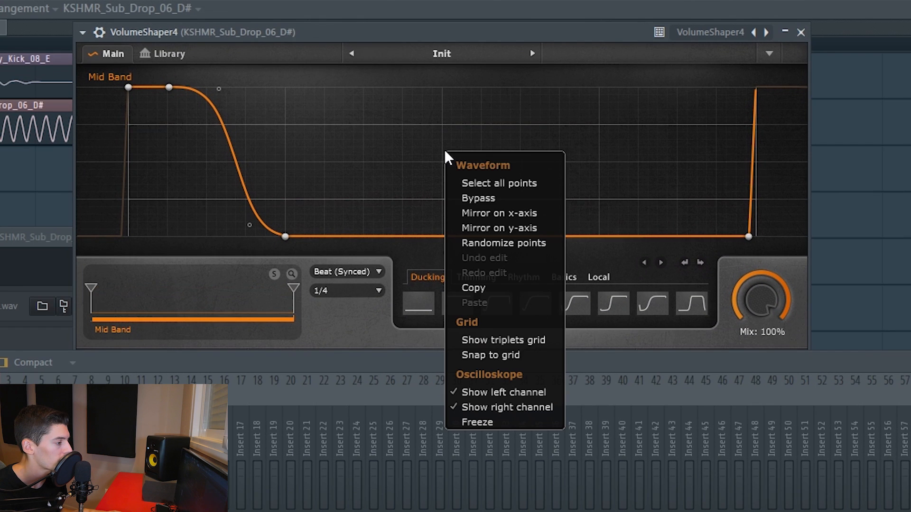
pyautogui.click(516, 214)
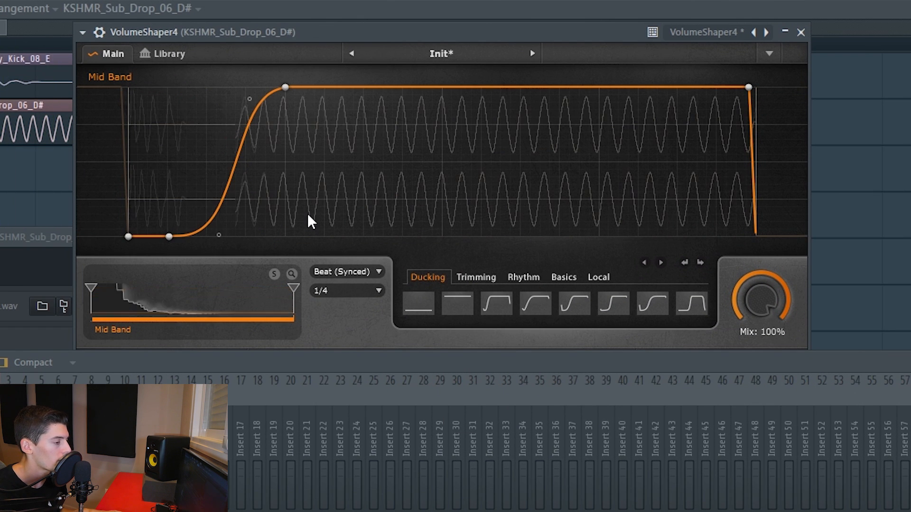
pyautogui.press('space')
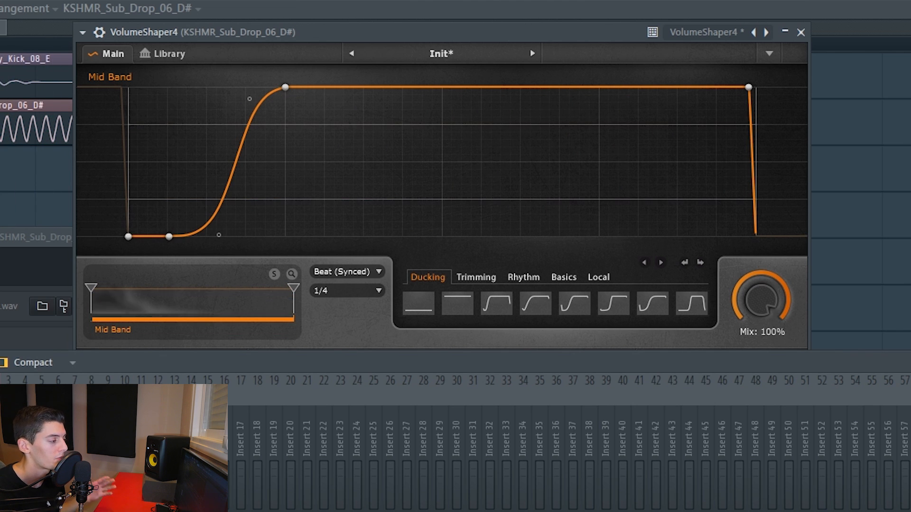
# Refine the sub drop's volume curve so its fade-in starts earlier and rises sooner, checking it with playback.
pyautogui.doubleClick(169, 236)
pyautogui.moveTo(219, 235); pyautogui.dragTo(182, 237)
pyautogui.doubleClick(148, 236)
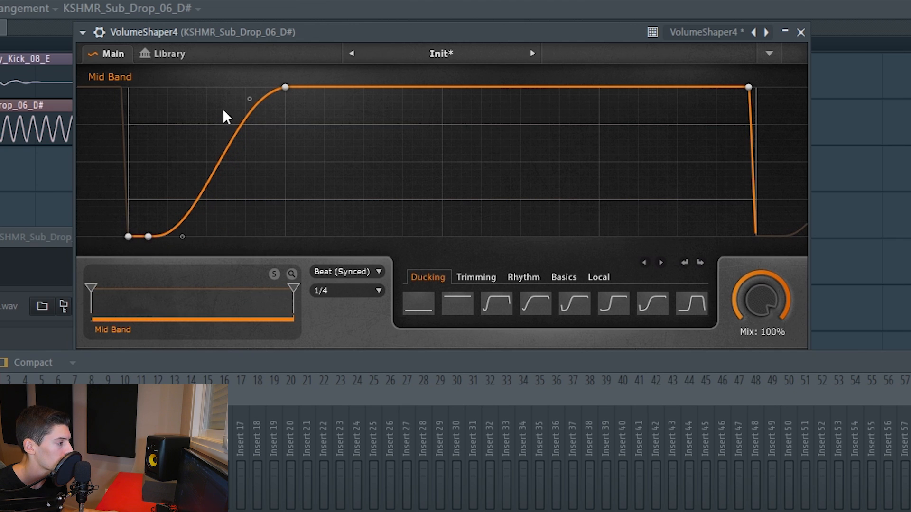
pyautogui.moveTo(249, 98); pyautogui.dragTo(220, 98)
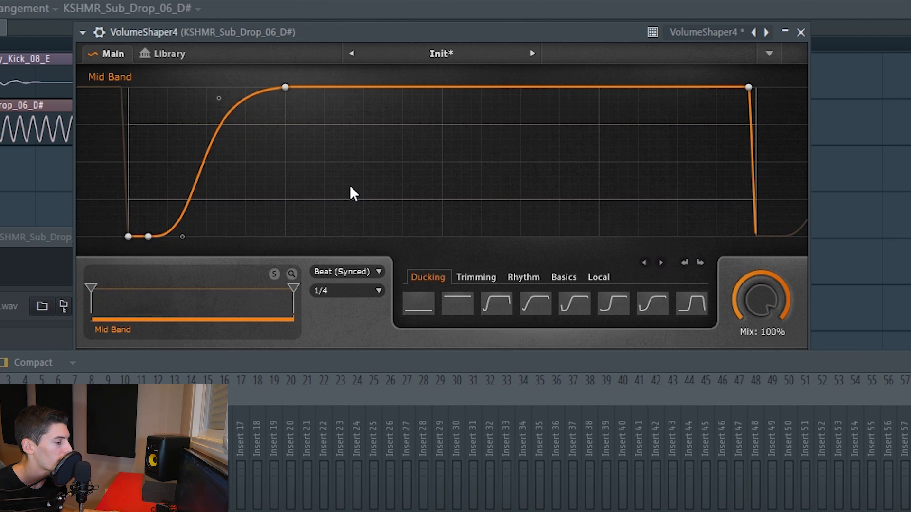
pyautogui.press('space')
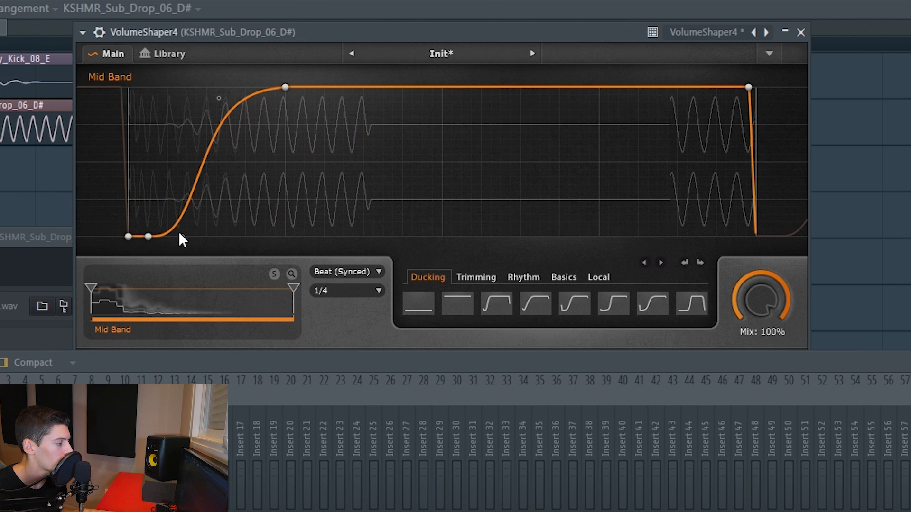
pyautogui.moveTo(182, 236); pyautogui.dragTo(194, 236)
pyautogui.moveTo(219, 97); pyautogui.dragTo(226, 99)
pyautogui.press('space')
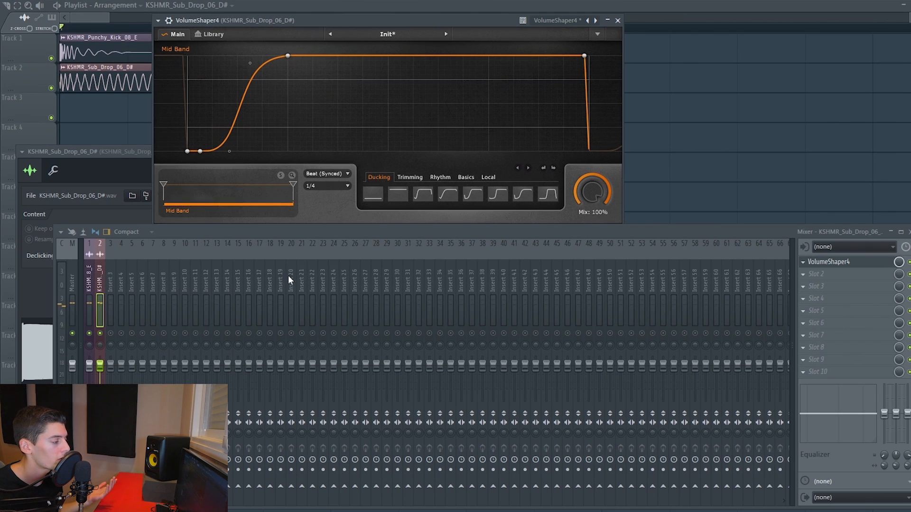
# Move VolumeShaper4 to slot 4 on the sub drop track and load FabFilter Saturn into slot 1.
pyautogui.moveTo(836, 278); pyautogui.dragTo(836, 304)
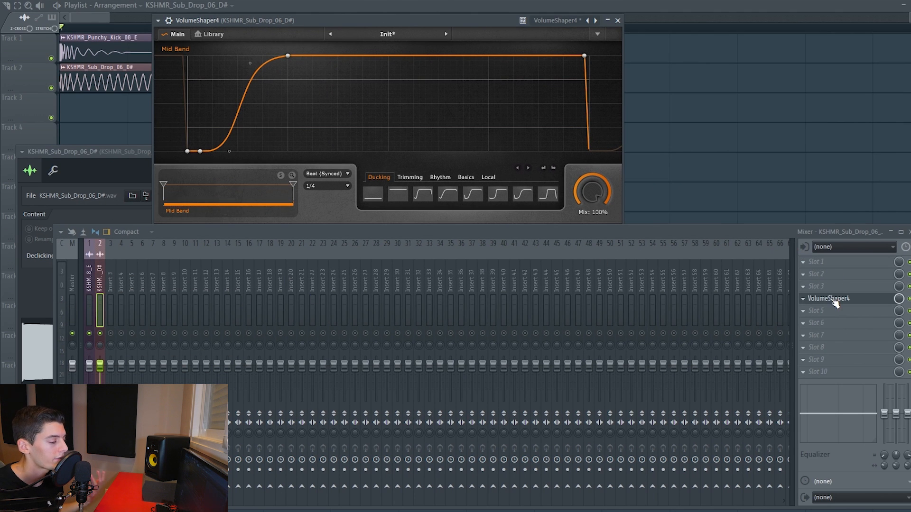
pyautogui.click(828, 276)
pyautogui.moveTo(825, 275)
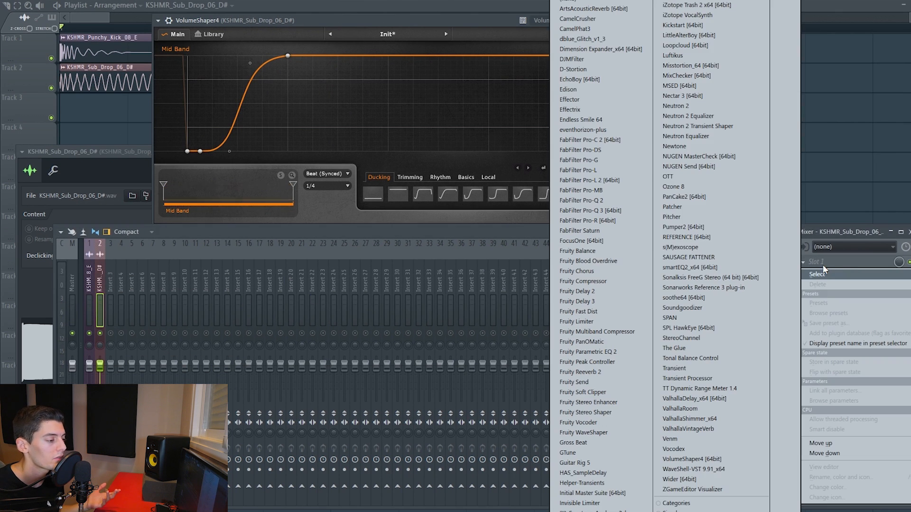
pyautogui.click(592, 231)
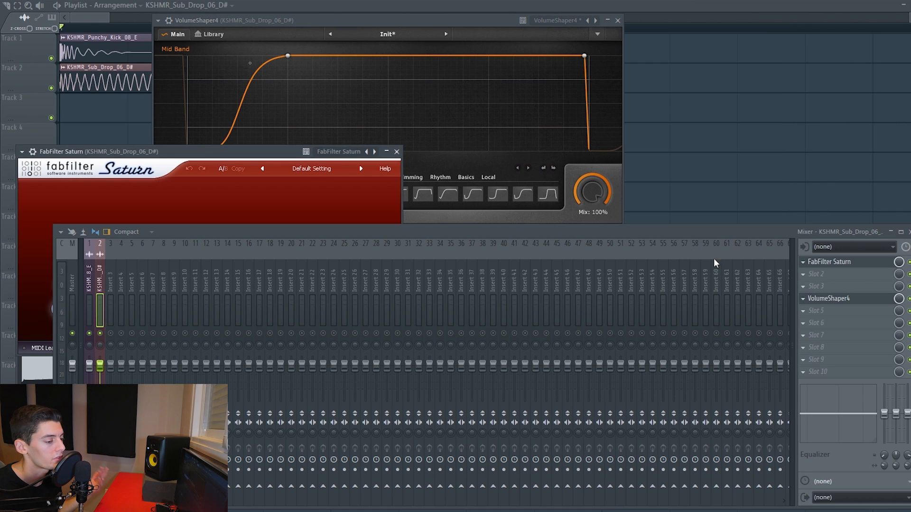
# Load Fruity WaveShaper into slot 2 of the sub drop track and add a point above the diagonal of its curve.
pyautogui.click(818, 283)
pyautogui.click(601, 429)
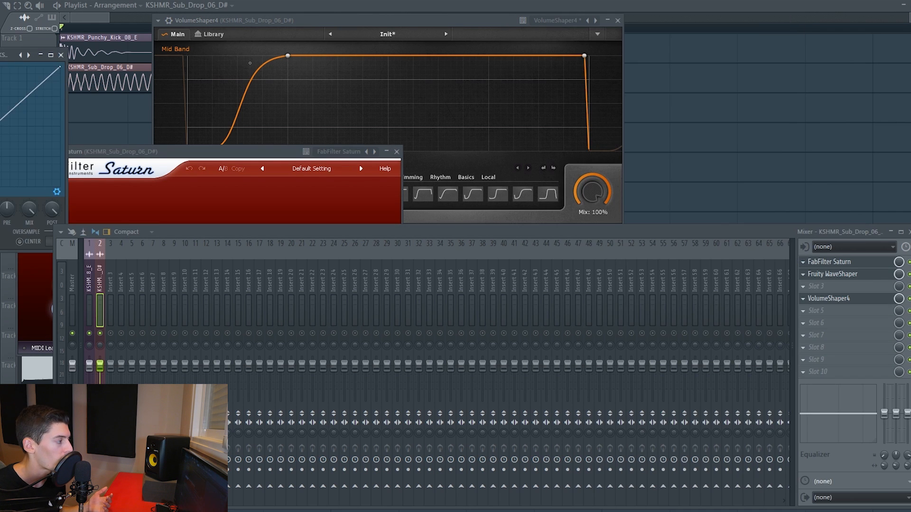
pyautogui.moveTo(9, 55); pyautogui.dragTo(455, 57)
pyautogui.rightClick(439, 79)
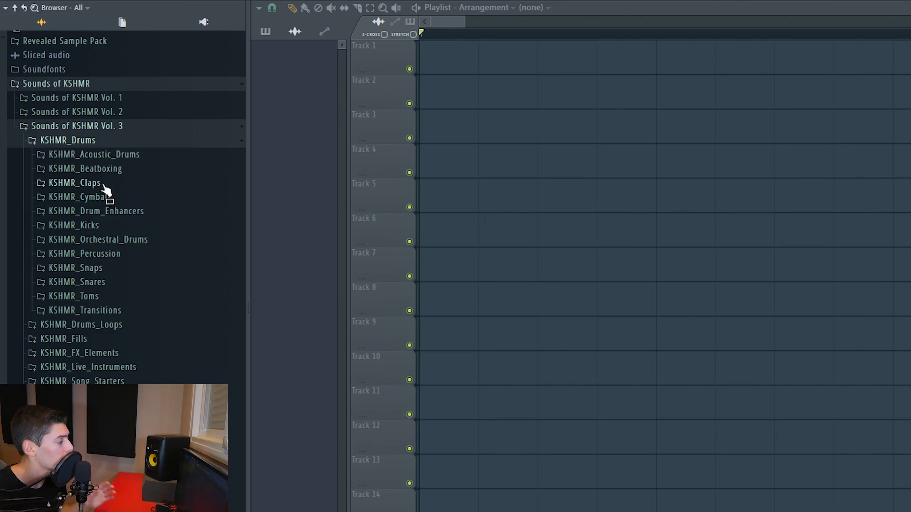
# Audition various kick samples in the KSHMR_Big_Kicks folder of Sounds of KSHMR Vol. 3.
pyautogui.click(94, 226)
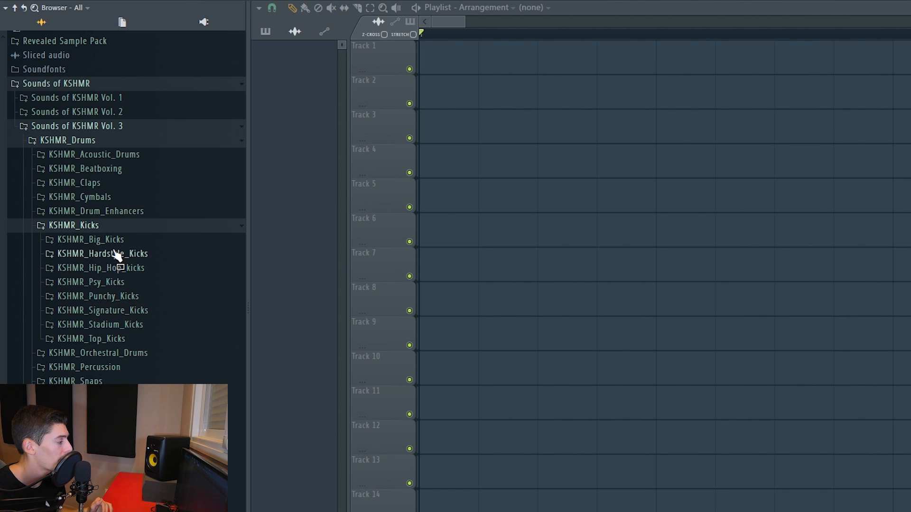
pyautogui.click(90, 240)
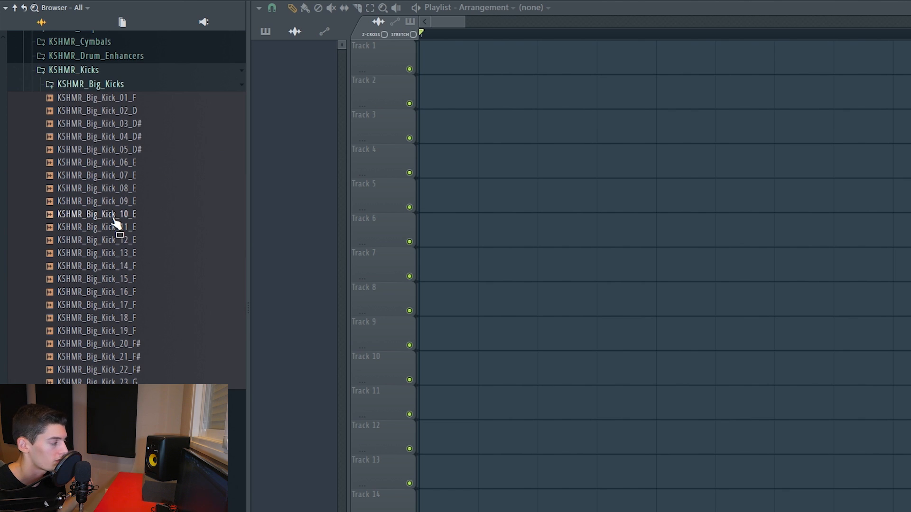
pyautogui.click(113, 219)
pyautogui.click(112, 253)
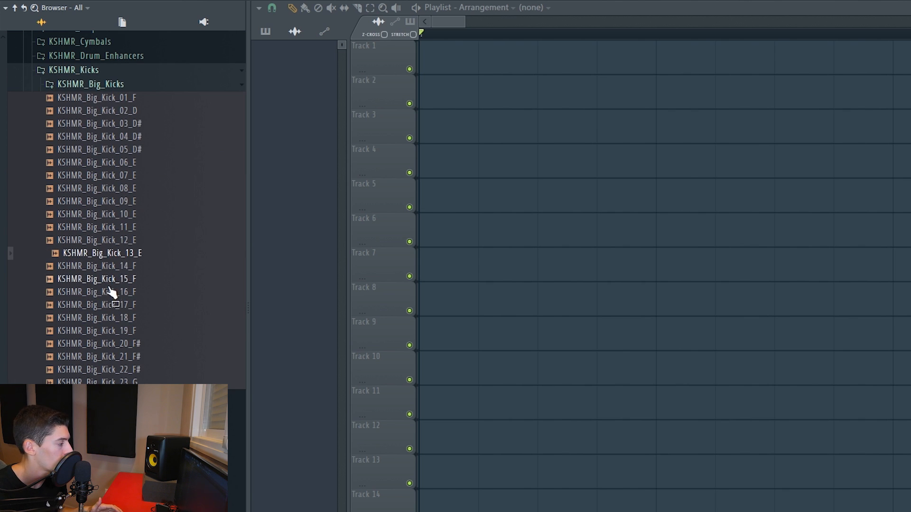
pyautogui.click(112, 291)
pyautogui.click(112, 319)
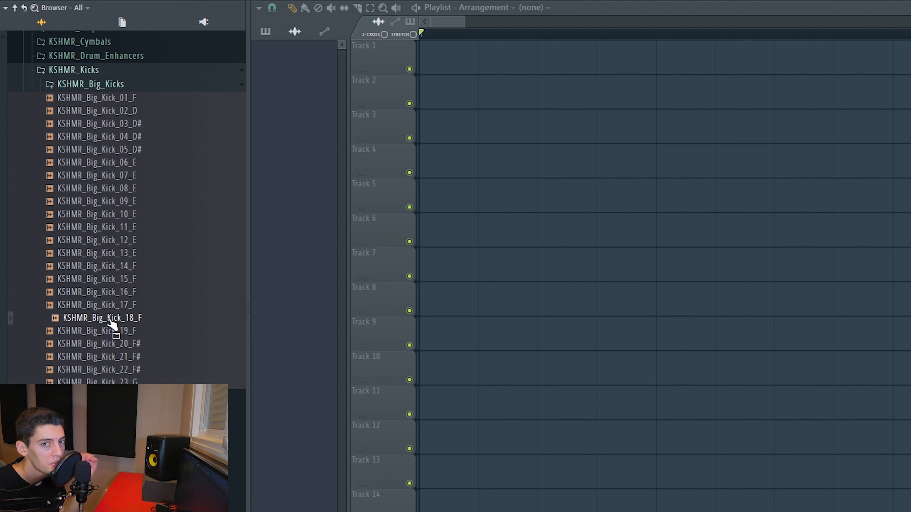
pyautogui.click(114, 305)
pyautogui.click(114, 265)
pyautogui.click(114, 228)
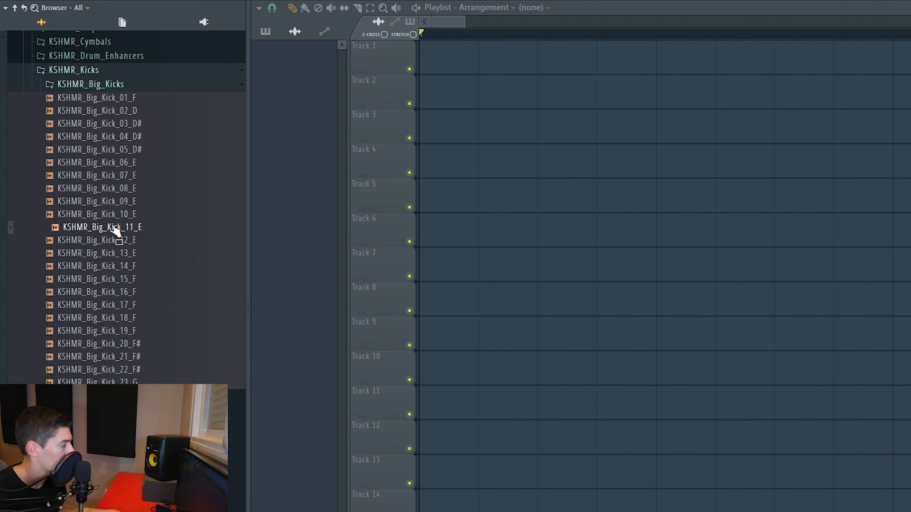
# Compare the lower-numbered E big kicks and place KSHMR_Big_Kick_08_E at the start of Track 1.
pyautogui.click(115, 214)
pyautogui.press('Up')
pyautogui.press('Up')
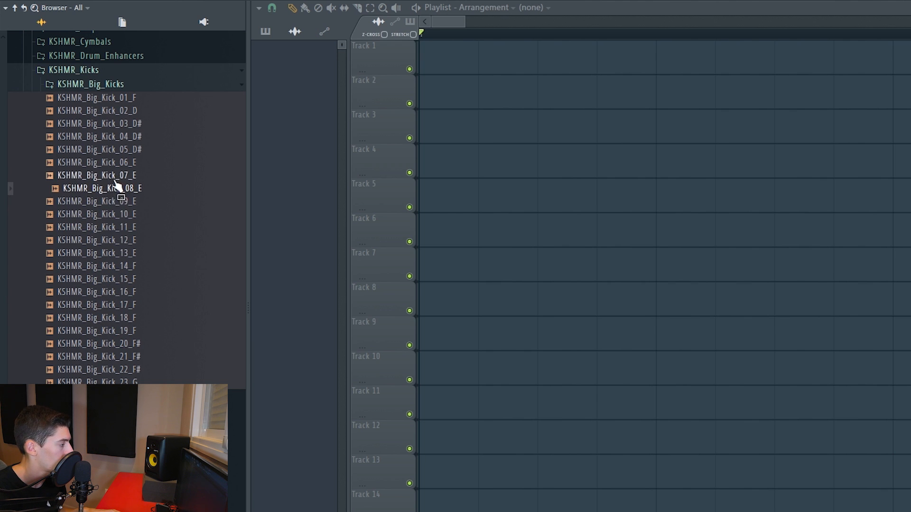
pyautogui.click(115, 180)
pyautogui.click(128, 190)
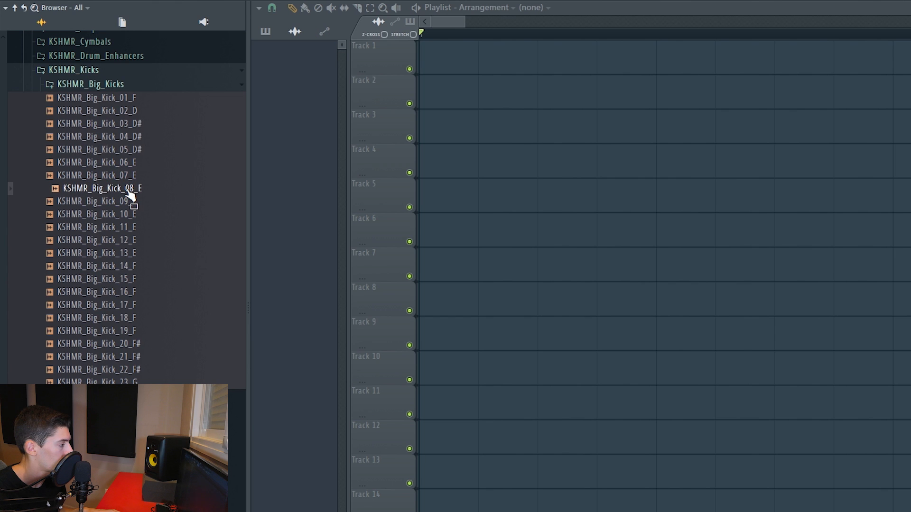
pyautogui.moveTo(128, 195); pyautogui.dragTo(422, 61)
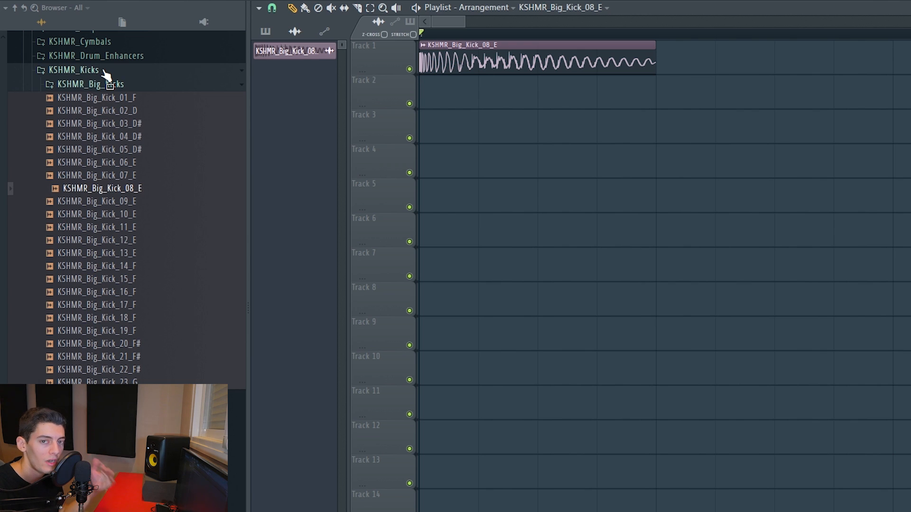
# Audition more KSHMR big kicks, from number 12 through number 22.
pyautogui.click(128, 240)
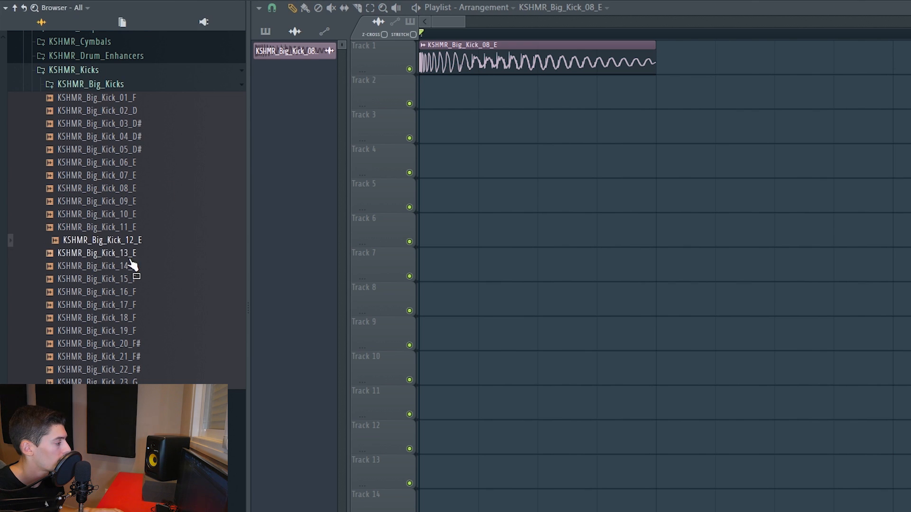
pyautogui.click(128, 279)
pyautogui.click(128, 318)
pyautogui.click(129, 356)
pyautogui.click(128, 371)
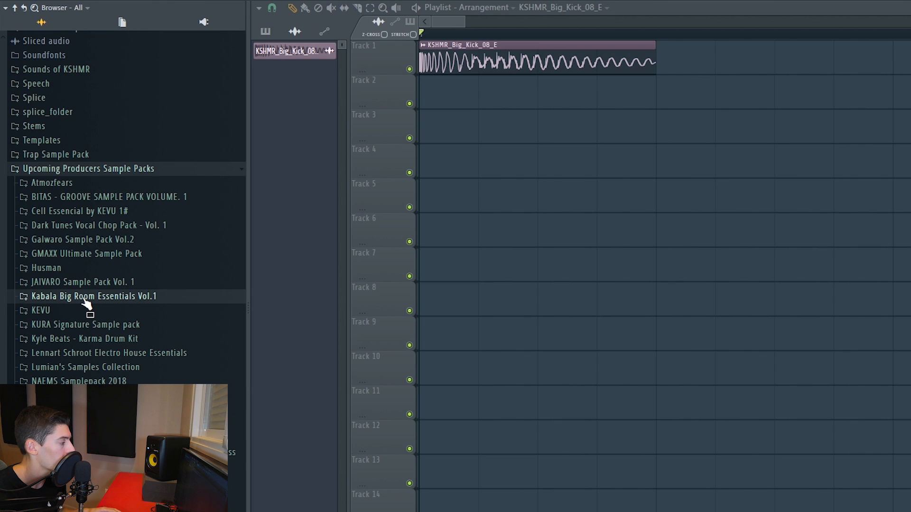
# Audition the samples in the KBRE-1 Kicks folder of Kabala Big Room Essentials Vol.1.
pyautogui.click(84, 299)
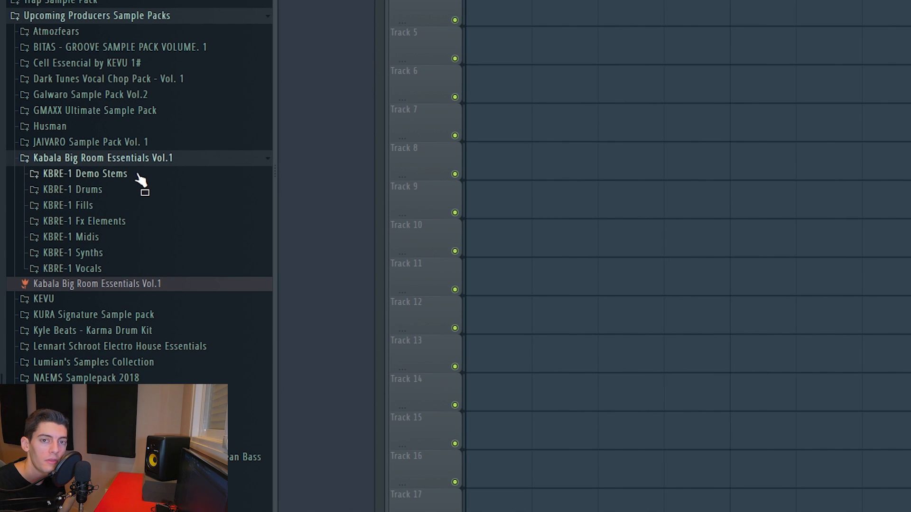
pyautogui.click(88, 189)
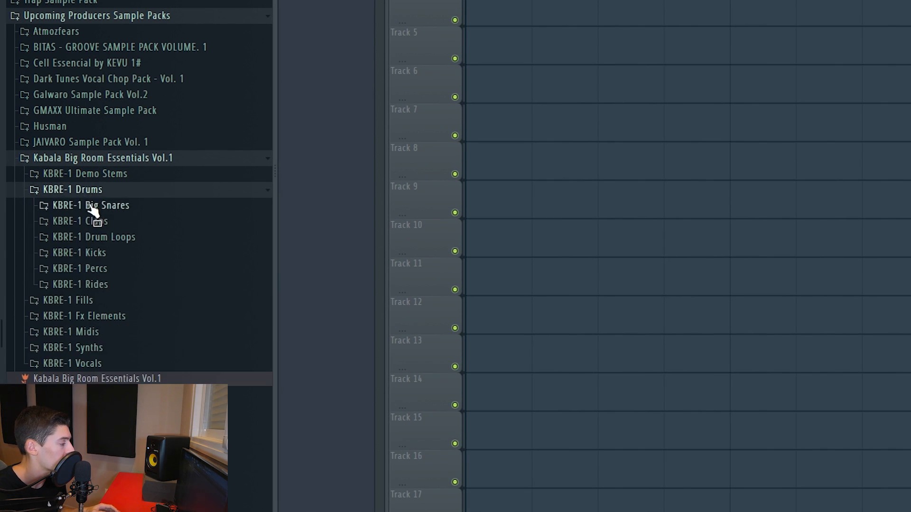
pyautogui.click(122, 237)
pyautogui.click(124, 124)
pyautogui.click(125, 138)
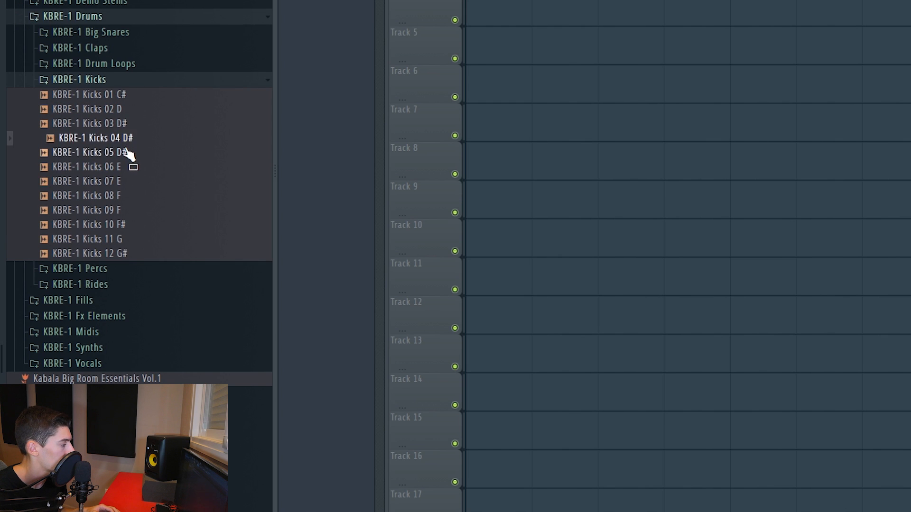
pyautogui.click(125, 153)
pyautogui.click(124, 167)
pyautogui.click(124, 181)
pyautogui.click(124, 196)
pyautogui.click(124, 210)
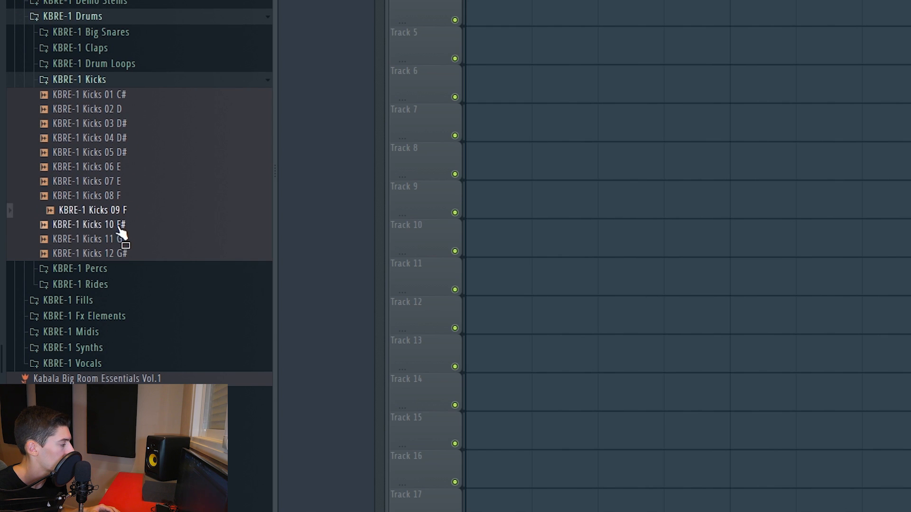
pyautogui.click(123, 224)
pyautogui.click(122, 240)
pyautogui.click(121, 253)
# Compare the KBRE-1 kicks again and place KBRE-1 Kicks 04 D# at the start of Track 2.
pyautogui.click(114, 211)
pyautogui.click(111, 181)
pyautogui.click(107, 157)
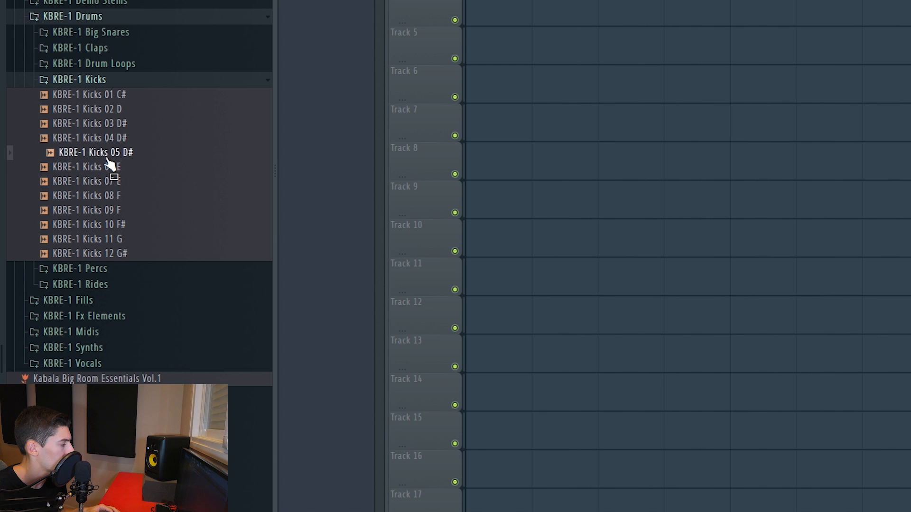
pyautogui.click(105, 142)
pyautogui.moveTo(110, 148); pyautogui.dragTo(418, 92)
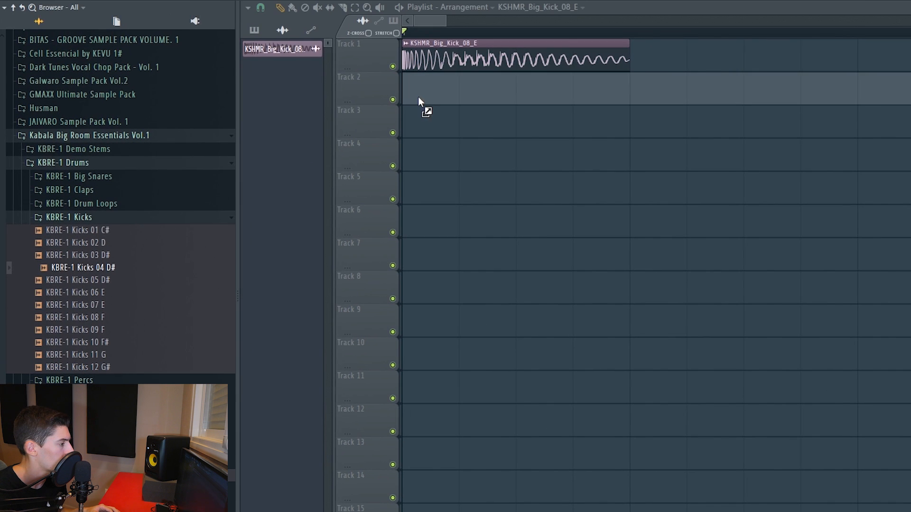
# Preview kicks in NAEMS Samplepack 2018 and place Airavata Kick at the start of Track 3.
pyautogui.click(82, 138)
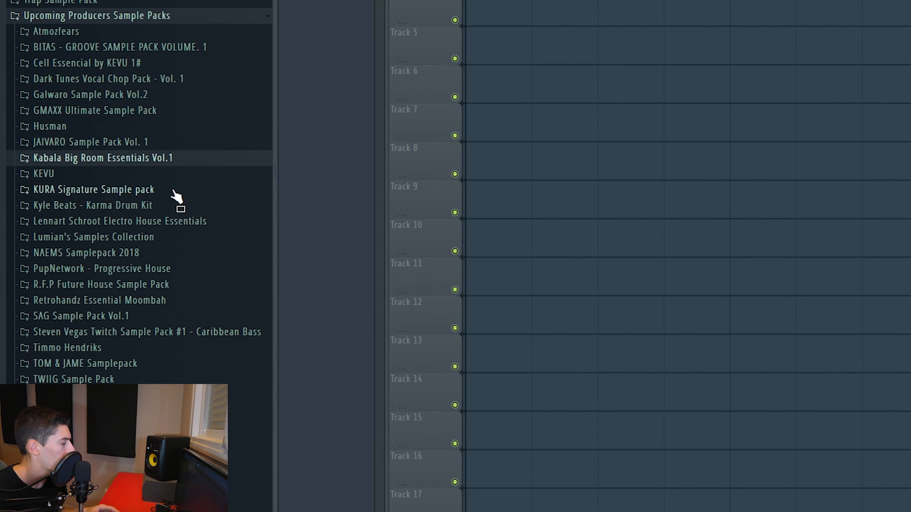
pyautogui.click(81, 258)
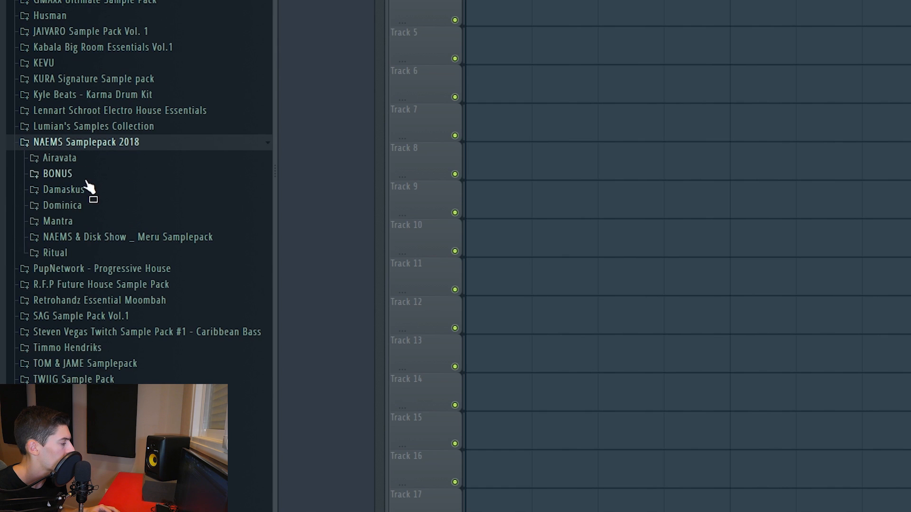
pyautogui.click(87, 189)
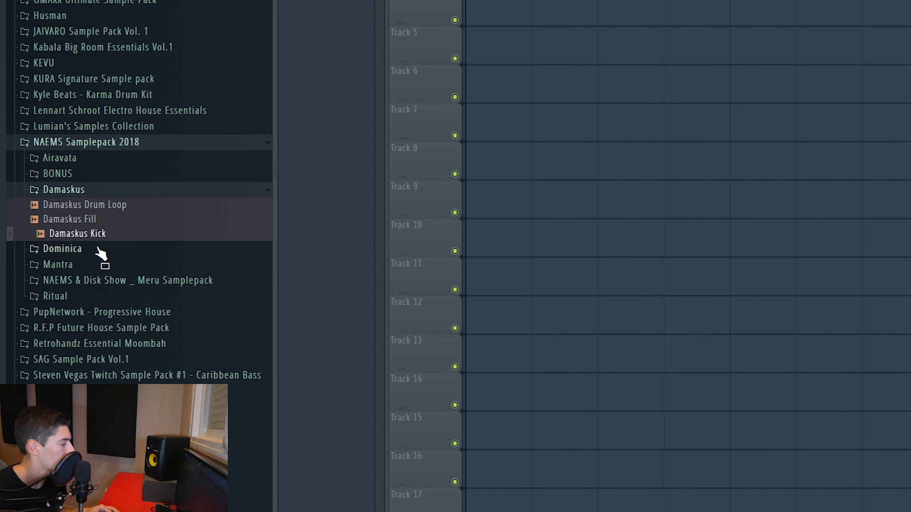
pyautogui.click(97, 249)
pyautogui.click(86, 203)
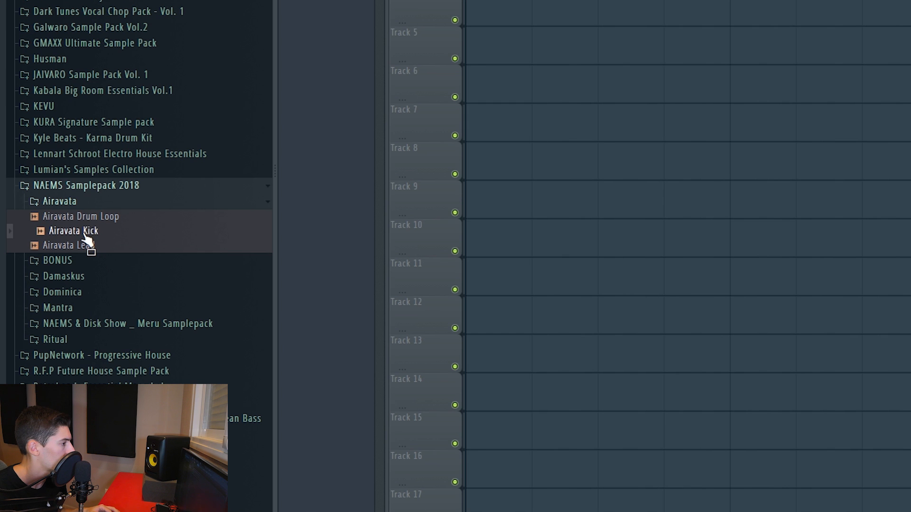
pyautogui.moveTo(85, 237); pyautogui.dragTo(411, 112)
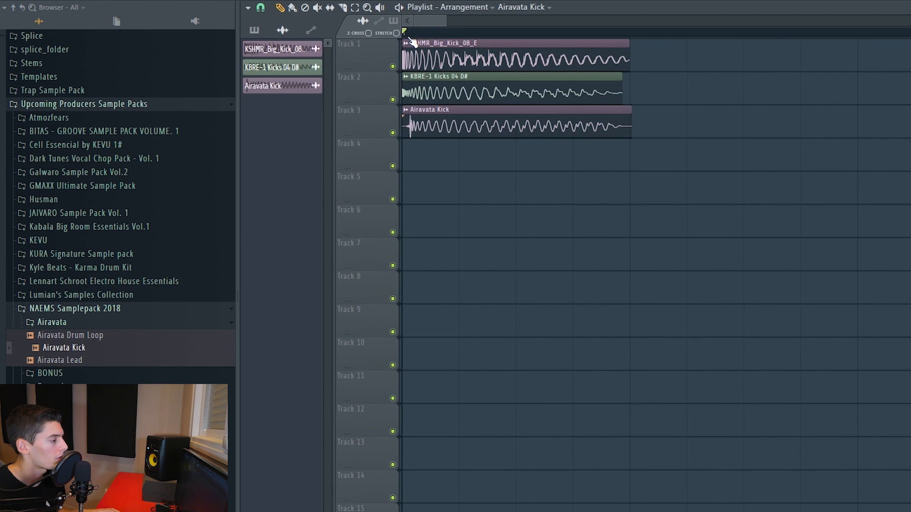
pyautogui.scroll(2, 410, 39)
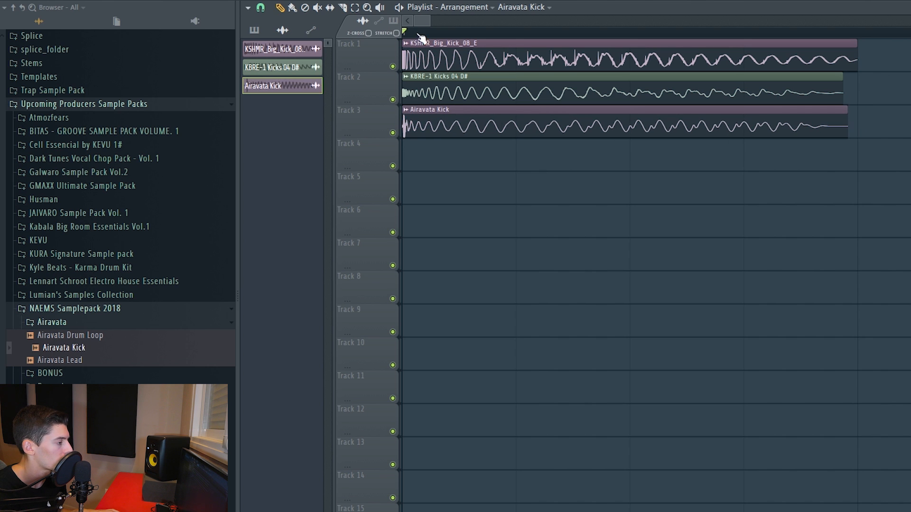
pyautogui.scroll(-2, 429, 39)
# Route the three kick samples to mixer tracks 1 to 3 and check them with playback.
pyautogui.doubleClick(428, 73)
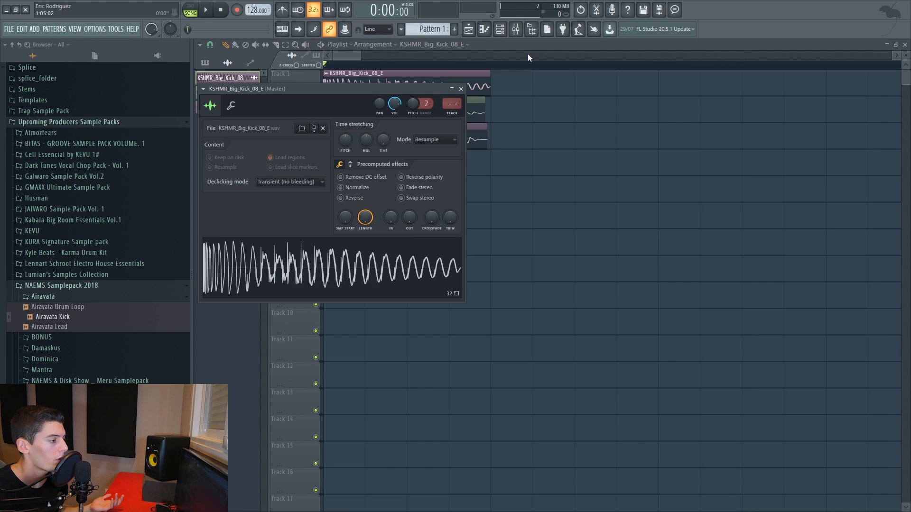
pyautogui.click(516, 32)
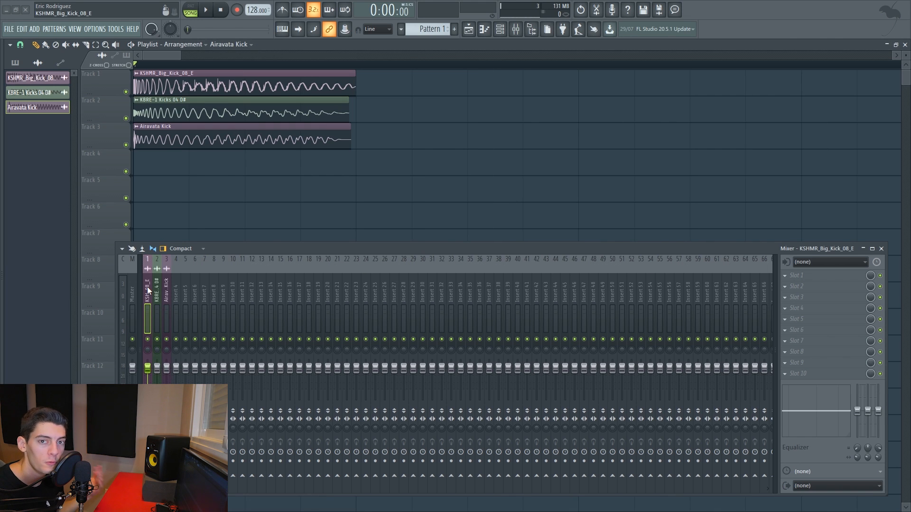
pyautogui.rightClick(233, 187)
pyautogui.press('space')
pyautogui.press('space')
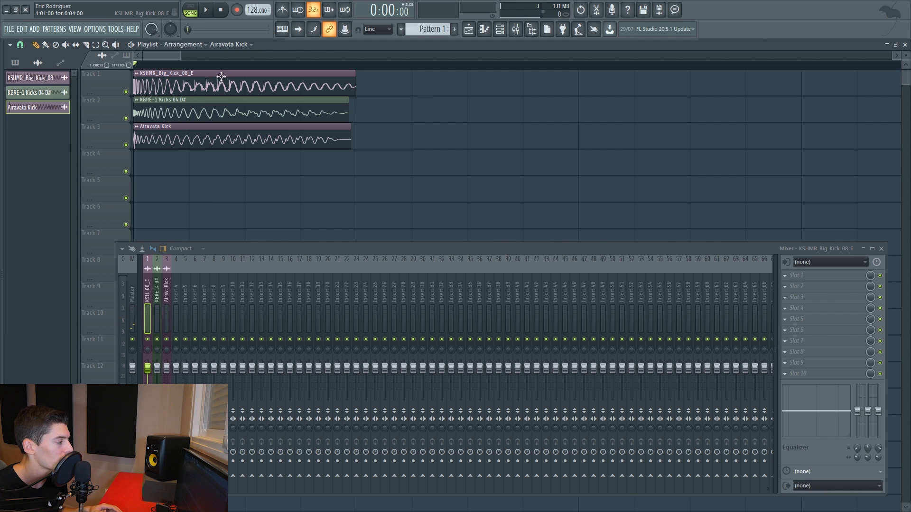
# Raise the fade-out of the KSHMR_Big_Kick_08_E sample to shorten its tail.
pyautogui.doubleClick(192, 85)
pyautogui.moveTo(226, 216); pyautogui.dragTo(226, 206)
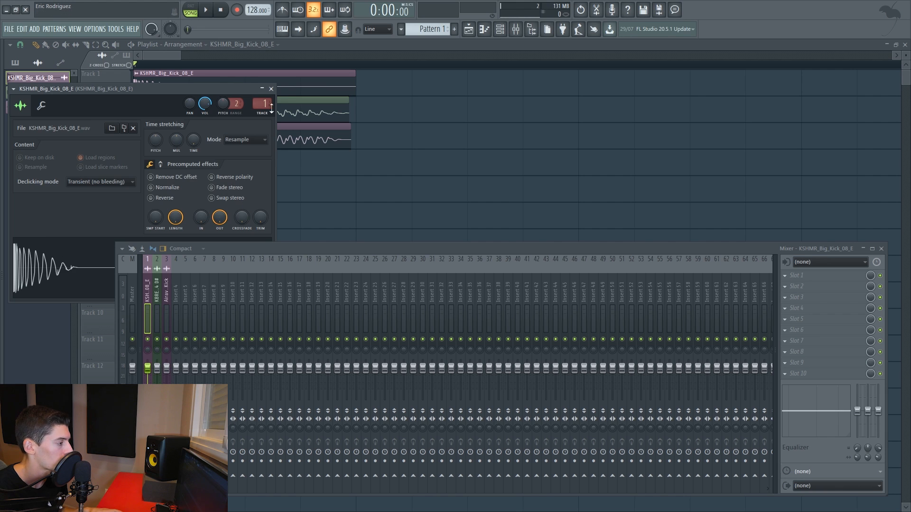
pyautogui.click(271, 89)
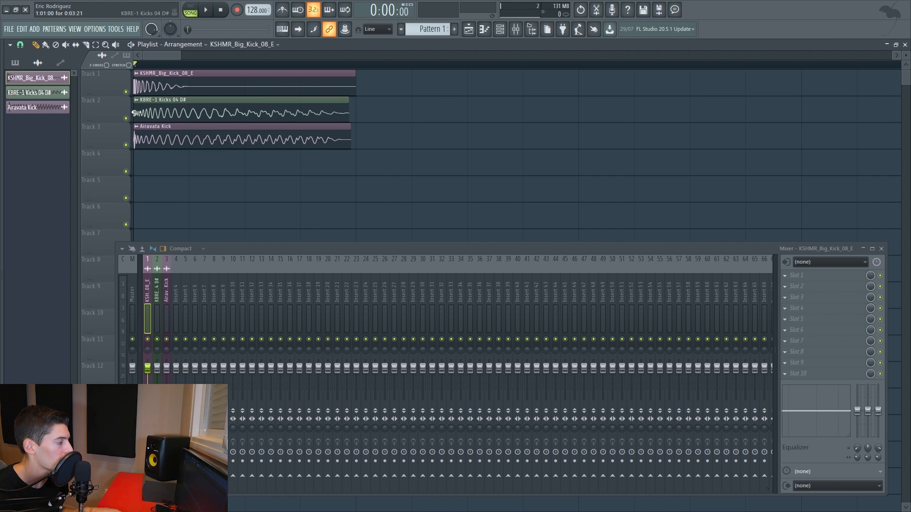
# Solo the Airavata Kick on Track 3 and check its pitch with GTune on the master.
pyautogui.keyDown('ctrl'); pyautogui.click(126, 145); pyautogui.keyUp('ctrl')
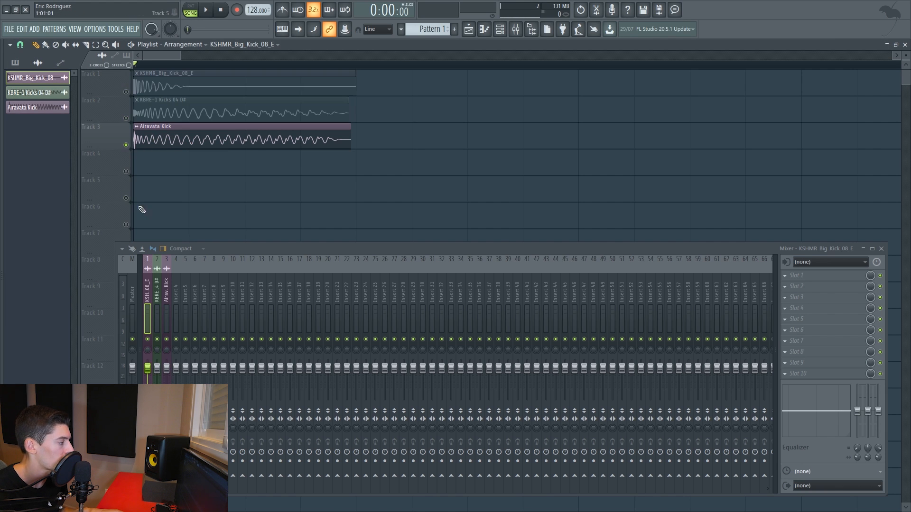
pyautogui.click(132, 297)
pyautogui.click(804, 299)
pyautogui.press('space')
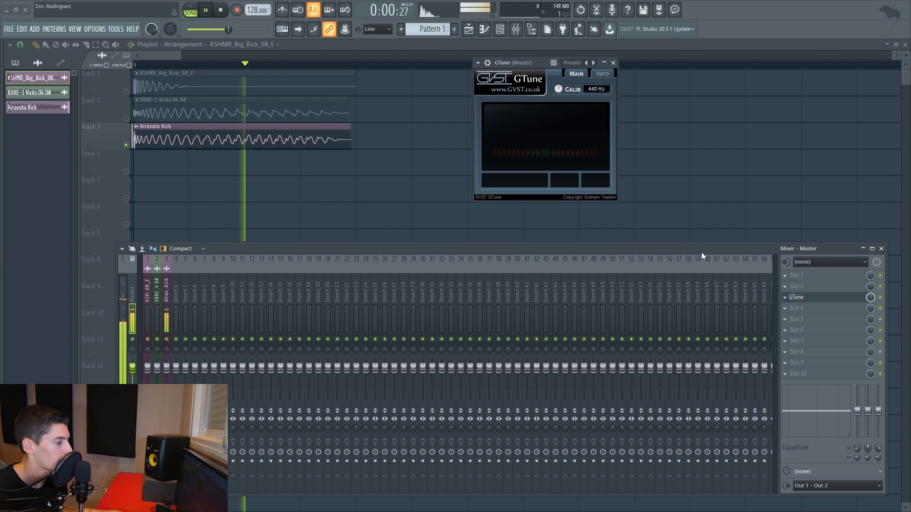
# Lower the Airavata Kick's time-stretching pitch to about -247 cents and play it together with the KBRE-1 kick.
pyautogui.doubleClick(223, 143)
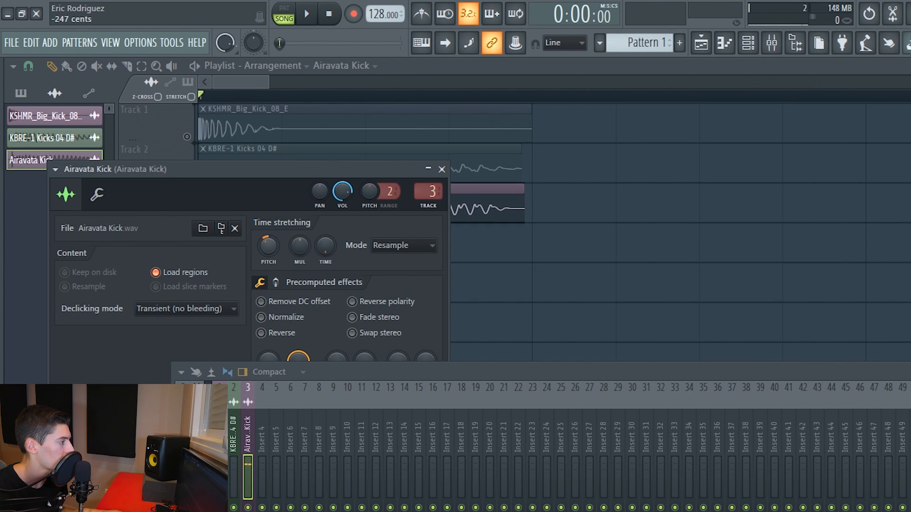
pyautogui.click(442, 169)
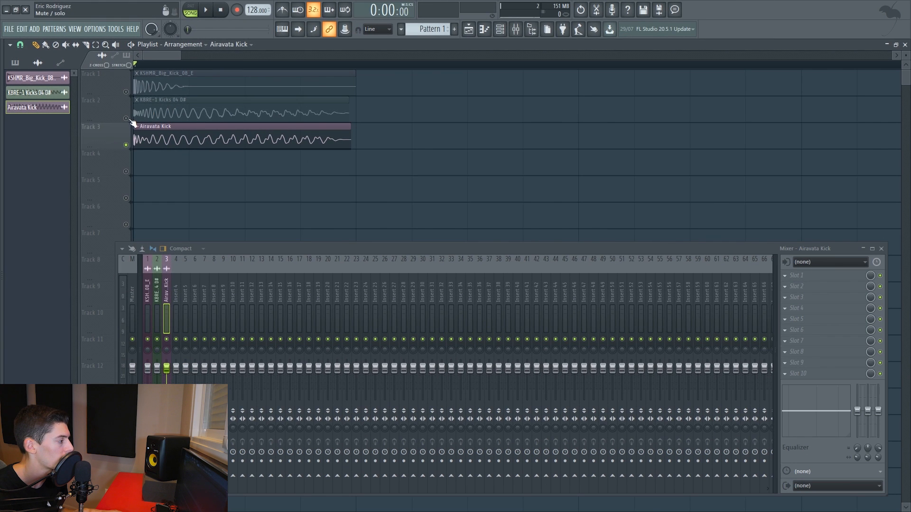
pyautogui.press('space')
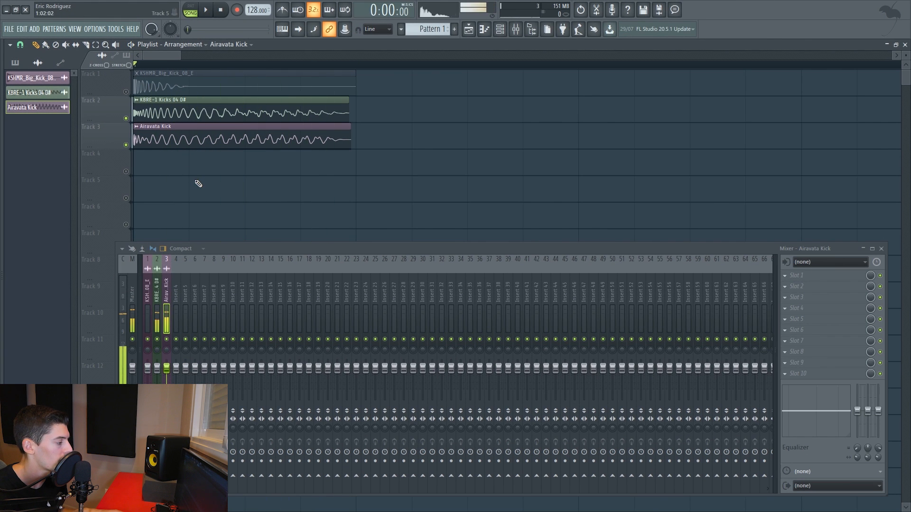
# Solo the KSHMR big kick in the playlist and mixer, and load VolumeShaper4 into slot 4 of its mixer track.
pyautogui.rightClick(126, 92)
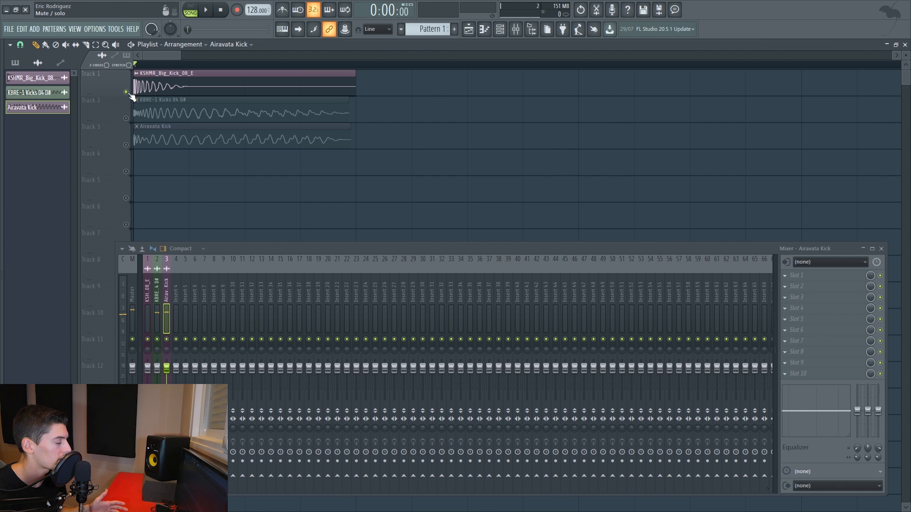
pyautogui.rightClick(148, 339)
pyautogui.click(797, 306)
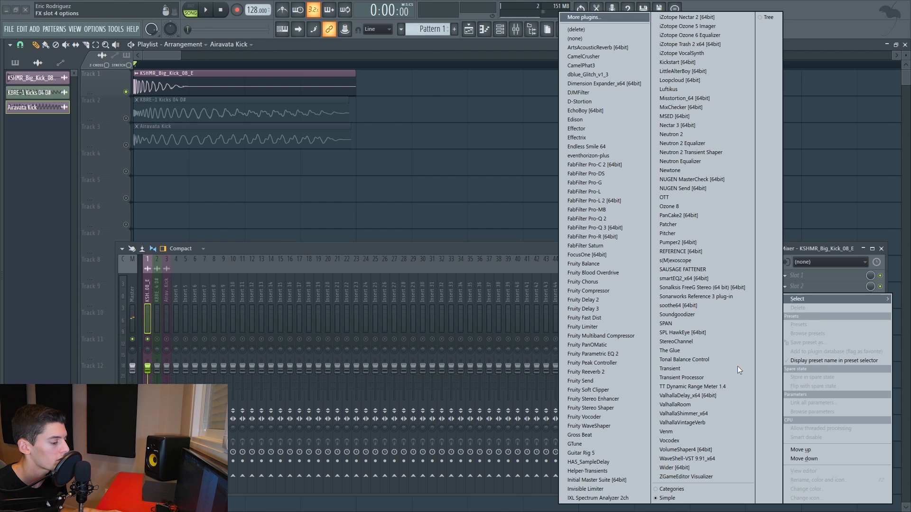
pyautogui.click(694, 450)
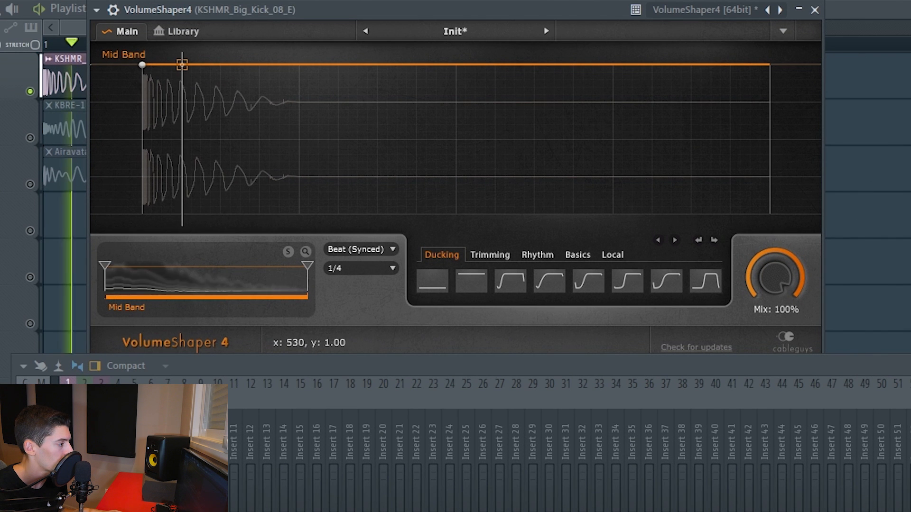
# Shape the KSHMR kick's volume curve to stay full until about x 530, fall smoothly to zero, and stay silent until the cycle's end.
pyautogui.click(182, 64)
pyautogui.click(302, 214)
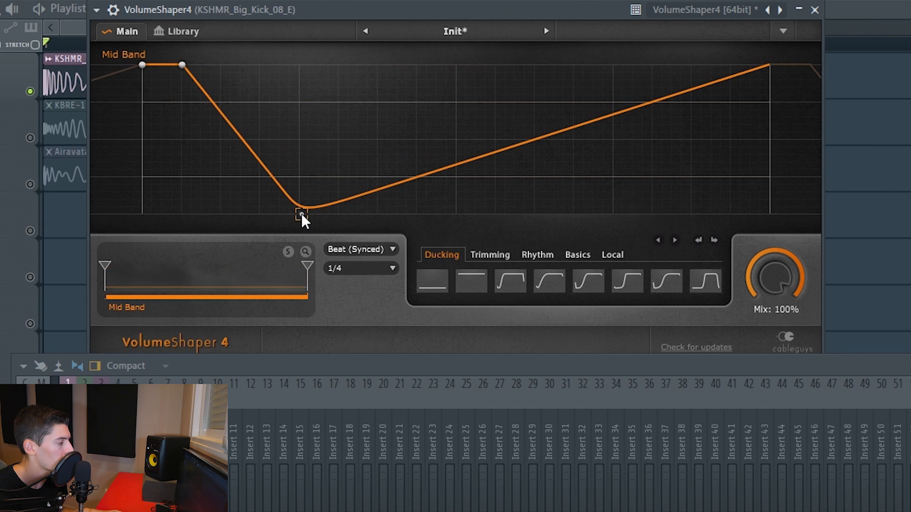
pyautogui.moveTo(225, 110); pyautogui.dragTo(222, 66)
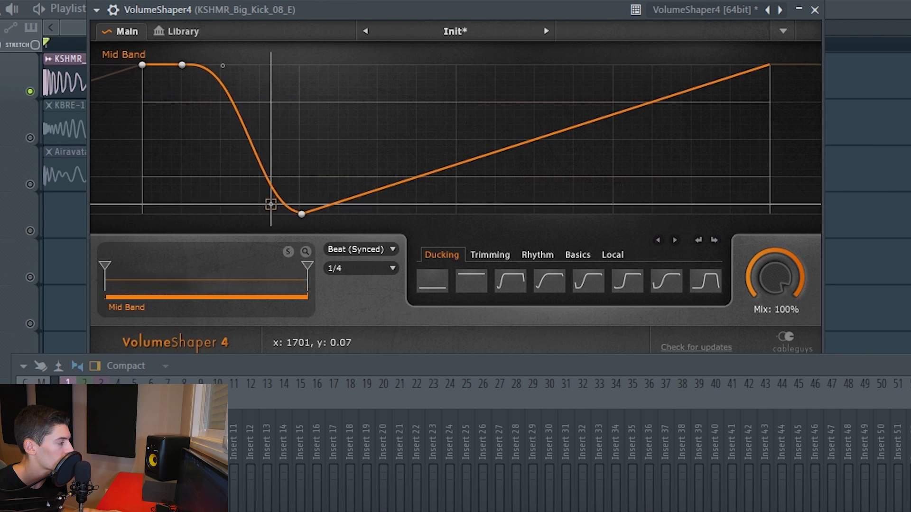
pyautogui.press('space')
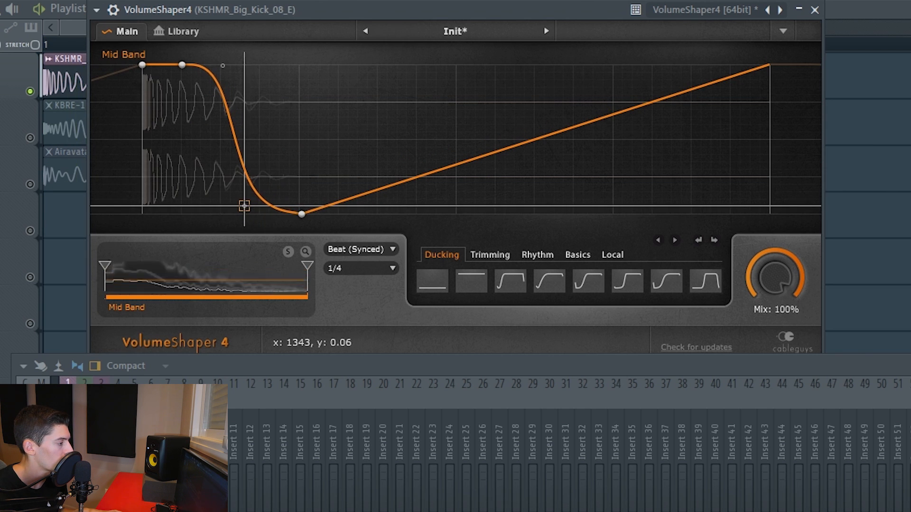
pyautogui.press('space')
pyautogui.moveTo(760, 209); pyautogui.dragTo(762, 214)
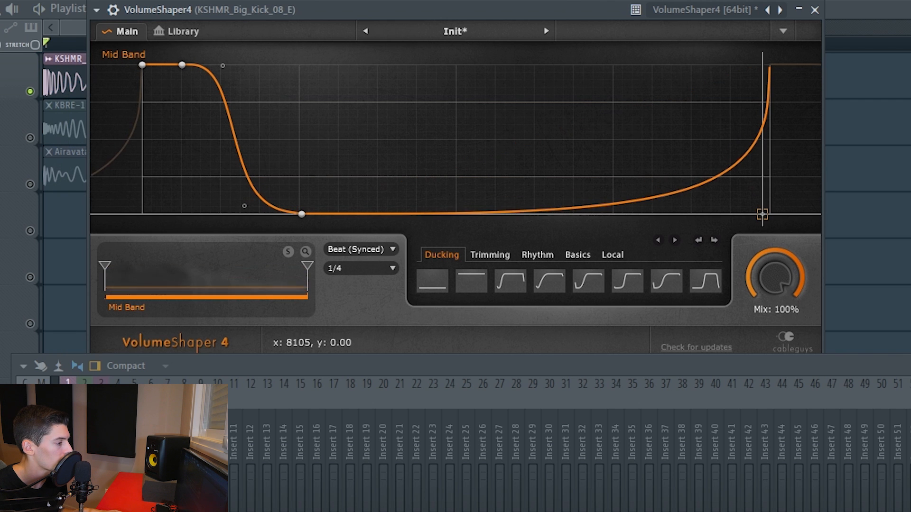
pyautogui.rightClick(762, 215)
pyautogui.click(815, 10)
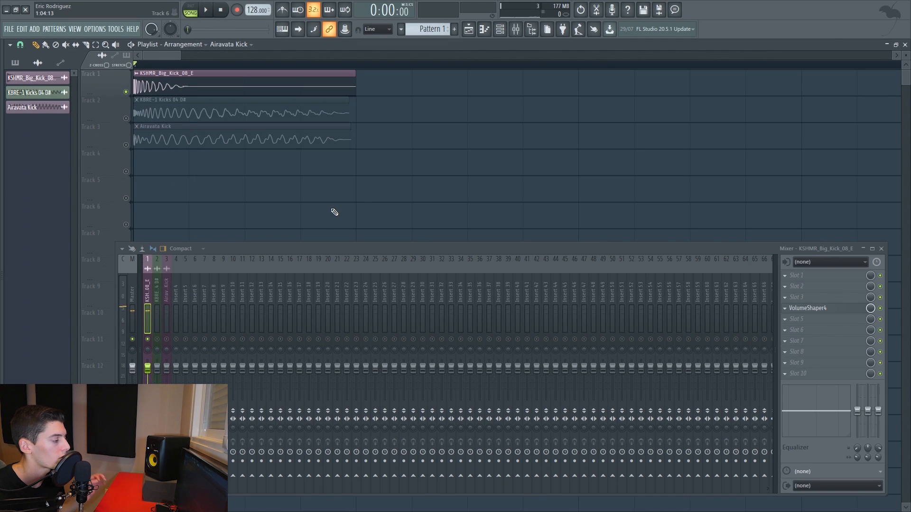
# Copy the KSHMR kick's VolumeShaper4 with its curve to slot 1 of the KBRE-1 and Airavata Kick mixer tracks.
pyautogui.click(790, 311)
pyautogui.click(148, 281)
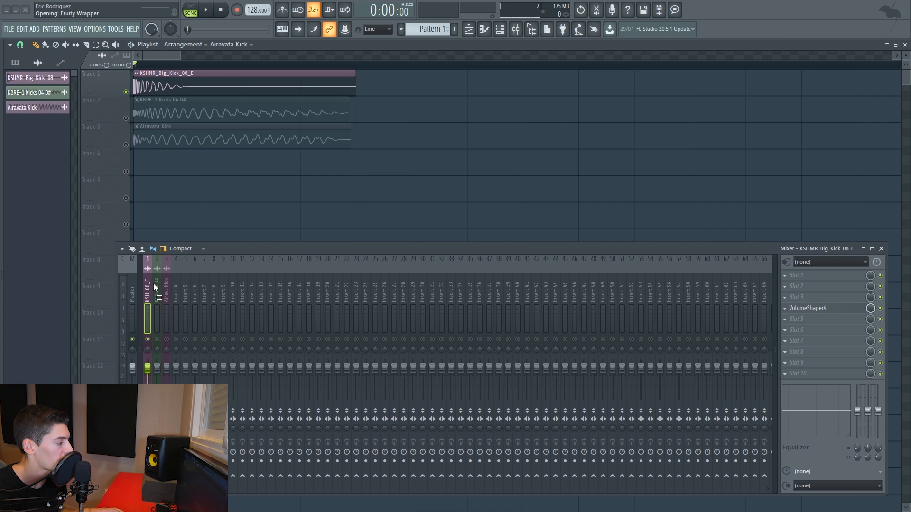
pyautogui.click(153, 283)
pyautogui.click(785, 276)
pyautogui.moveTo(798, 331); pyautogui.dragTo(661, 328)
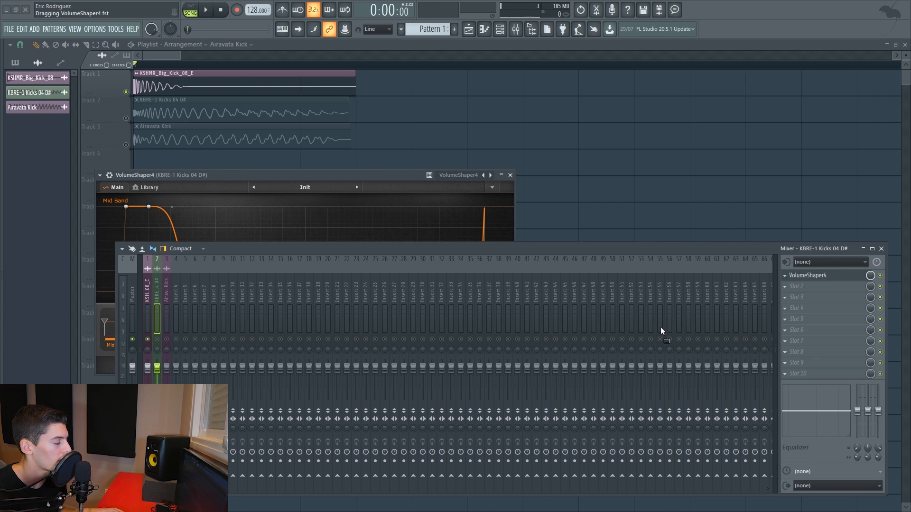
pyautogui.moveTo(160, 292); pyautogui.dragTo(165, 293)
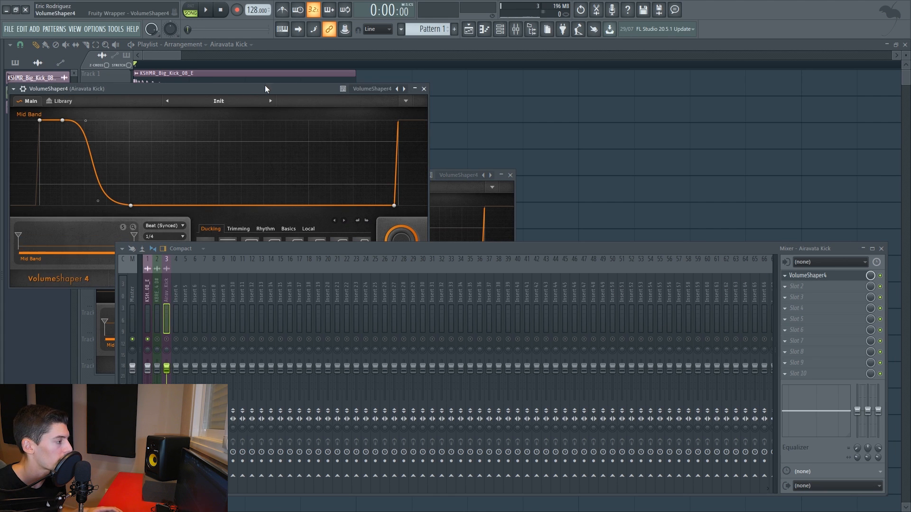
# Flip the VolumeShaper4 curves vertically on the Airavata Kick and KBRE-1 tracks so both layers fade in after the attack.
pyautogui.moveTo(265, 89); pyautogui.dragTo(479, 62)
pyautogui.rightClick(451, 121)
pyautogui.click(451, 154)
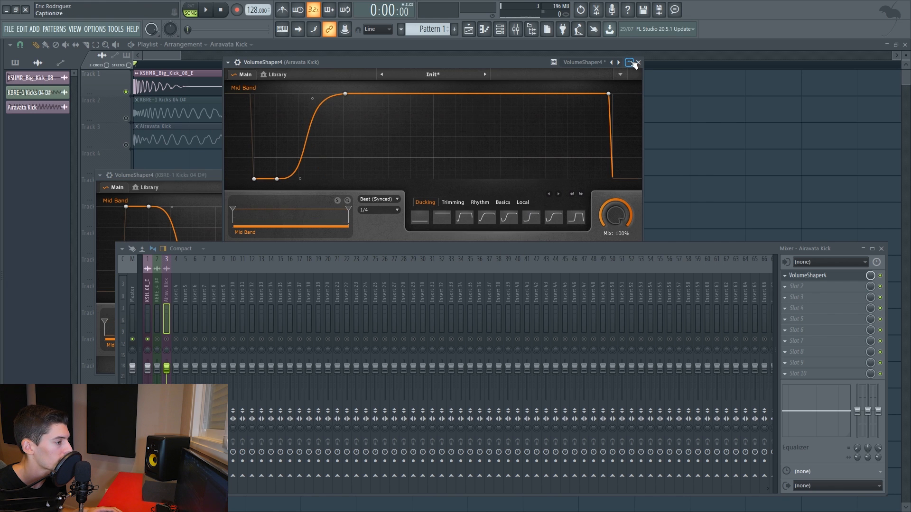
pyautogui.click(632, 62)
pyautogui.moveTo(371, 175); pyautogui.dragTo(439, 92)
pyautogui.rightClick(376, 166)
pyautogui.click(405, 197)
pyautogui.click(579, 92)
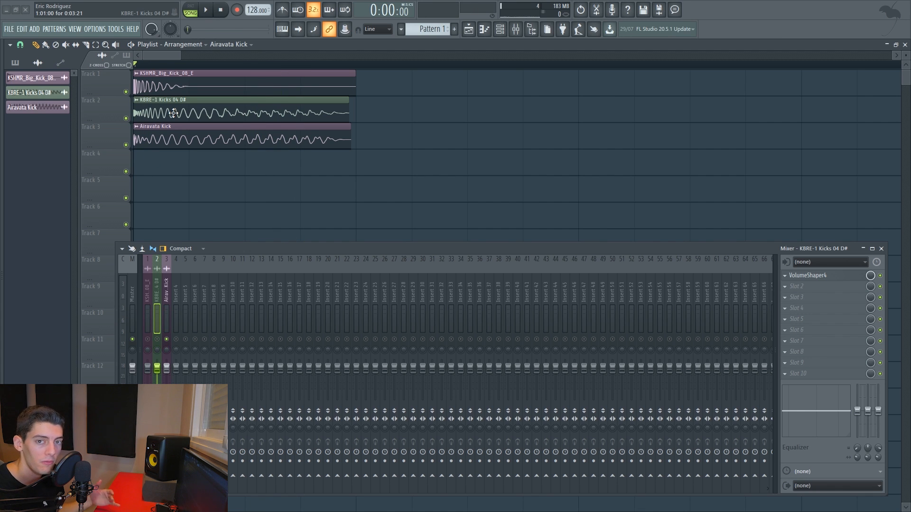
# Play the soloed KBRE-1 kick and load Fruity parametric EQ 2 in slot 1 of its mixer track.
pyautogui.press('space')
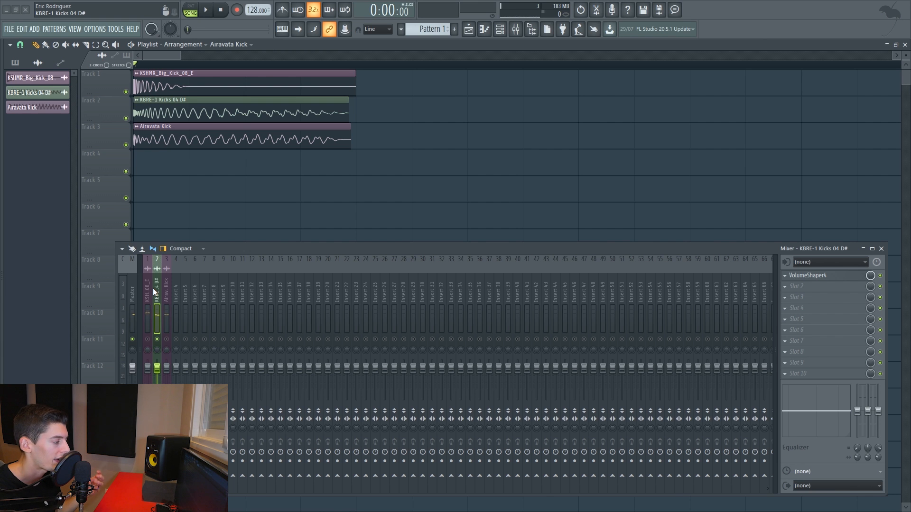
pyautogui.press('space')
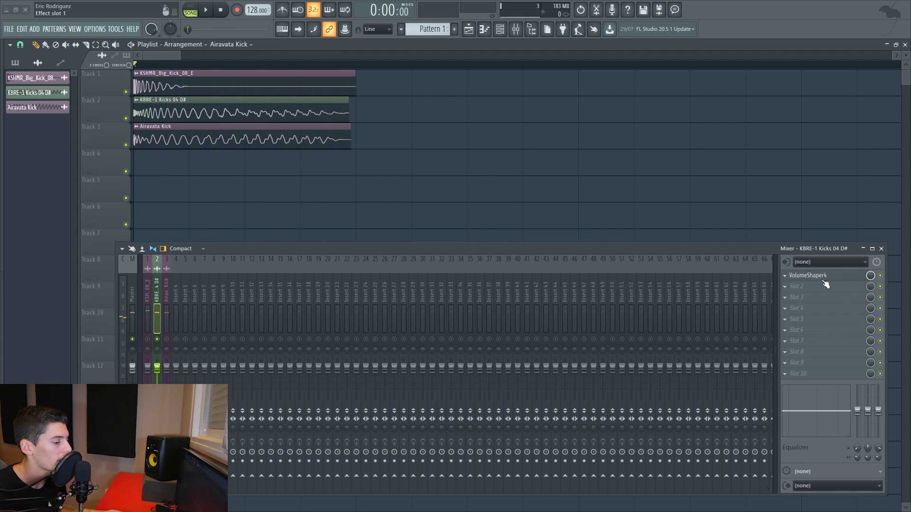
pyautogui.click(802, 275)
pyautogui.click(602, 352)
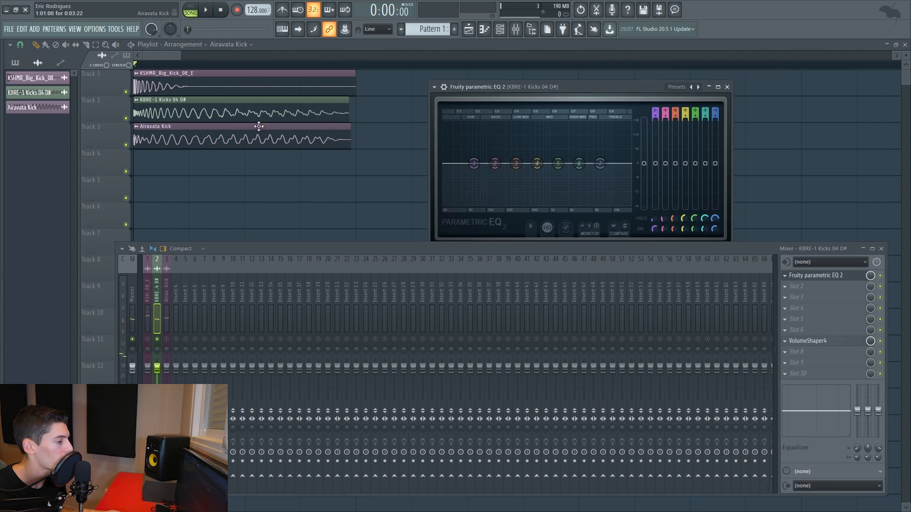
pyautogui.moveTo(573, 87); pyautogui.dragTo(402, 51)
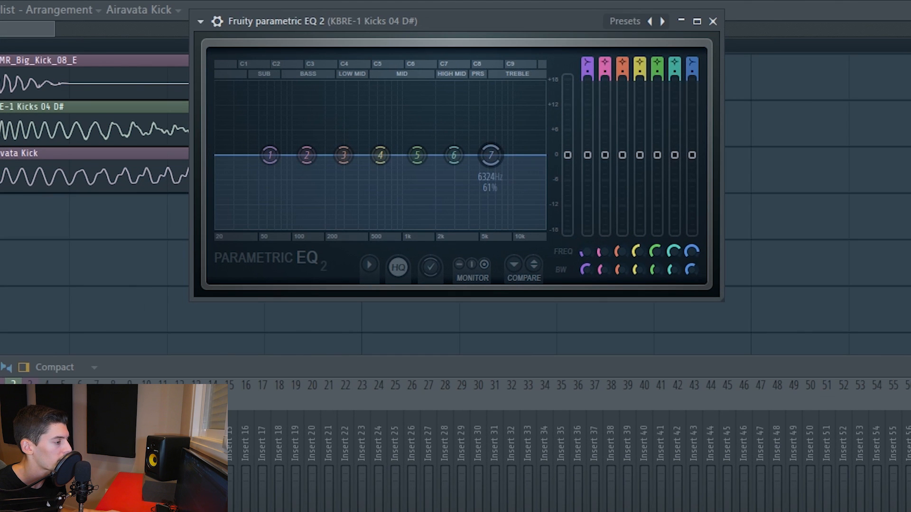
# Turn EQ band 7 into a low-pass on the KBRE-1 kick and cut band 5 slightly around 1528 Hz.
pyautogui.keyDown('alt'); pyautogui.click(430, 127); pyautogui.keyUp('alt')
pyautogui.keyDown('alt'); pyautogui.click(430, 127); pyautogui.keyUp('alt')
pyautogui.keyDown('alt'); pyautogui.click(429, 127); pyautogui.keyUp('alt')
pyautogui.keyDown('alt'); pyautogui.click(491, 155); pyautogui.keyUp('alt')
pyautogui.moveTo(491, 155); pyautogui.dragTo(532, 159)
pyautogui.press('space')
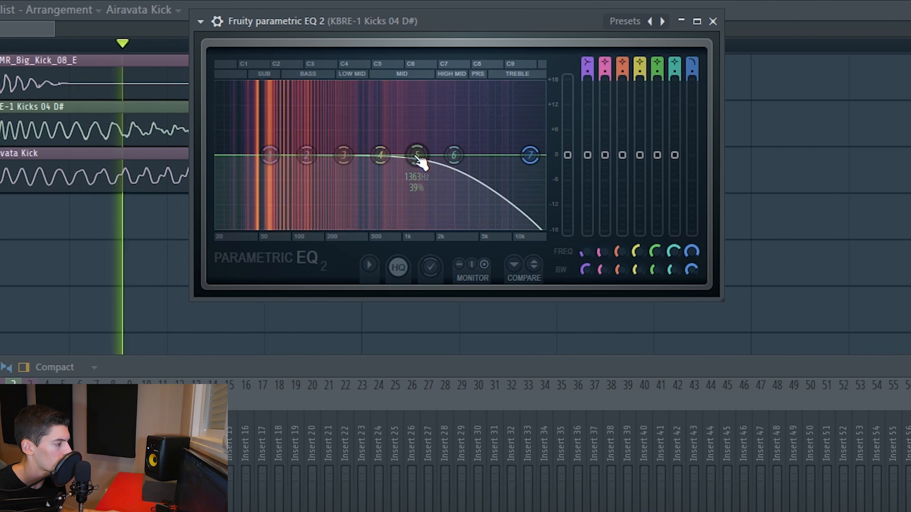
pyautogui.moveTo(417, 155)
pyautogui.mouseDown()
pyautogui.moveTo(415, 130)
pyautogui.moveTo(397, 129)
pyautogui.moveTo(421, 127)
pyautogui.moveTo(422, 163)
pyautogui.mouseUp()
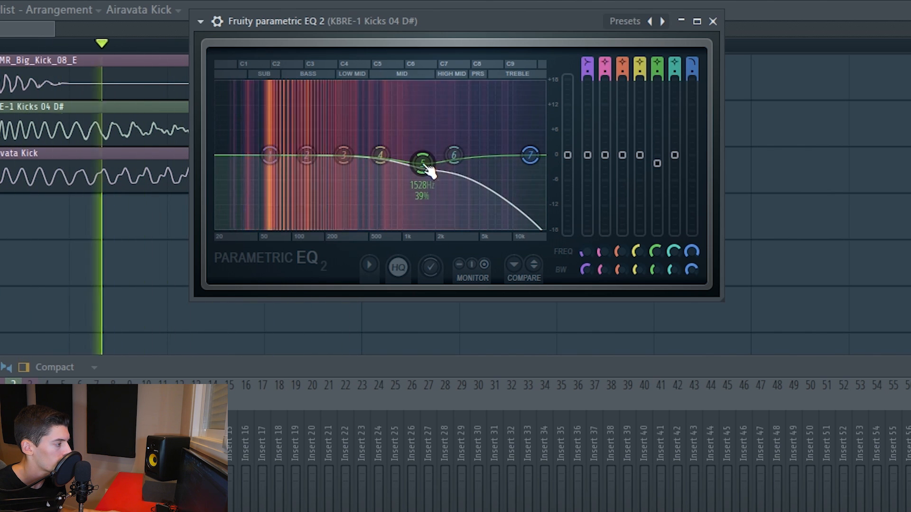
pyautogui.press('space')
pyautogui.click(713, 22)
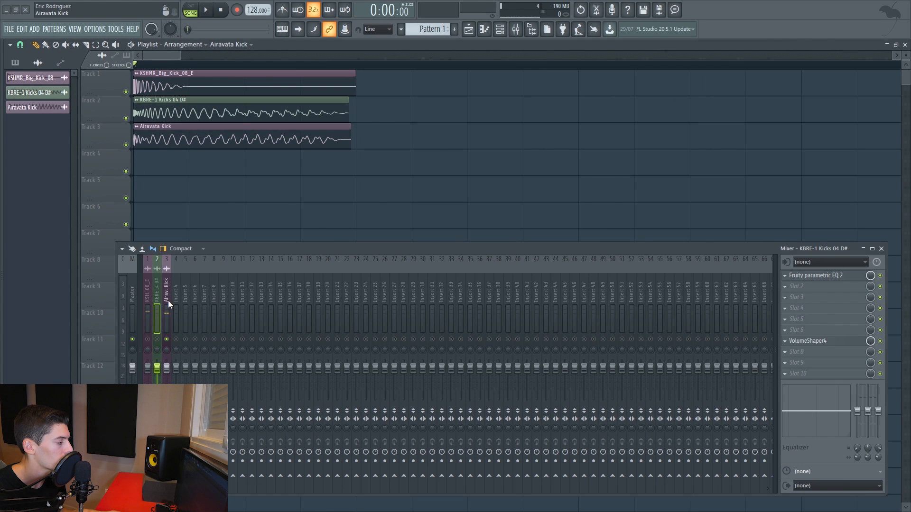
# Play the soloed Airavata Kick and load Fruity parametric EQ 2 in slot 1 of its mixer track.
pyautogui.press('space')
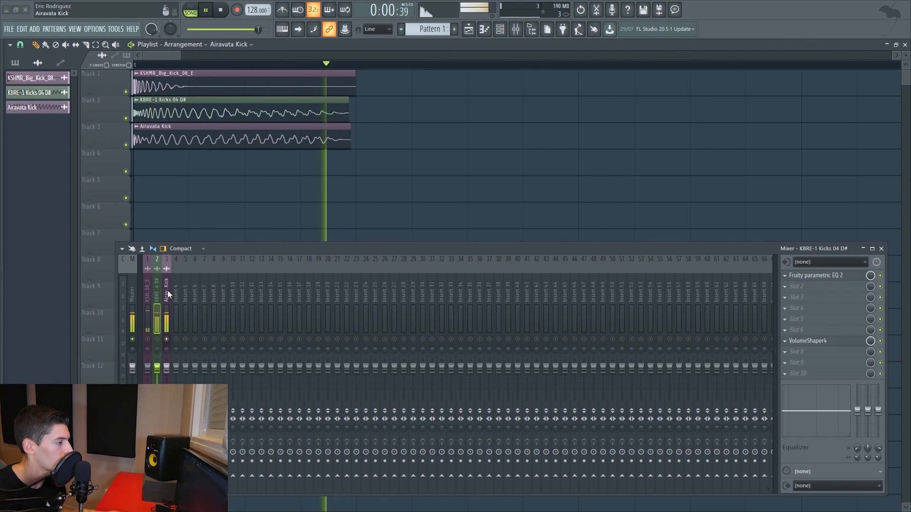
pyautogui.press('space')
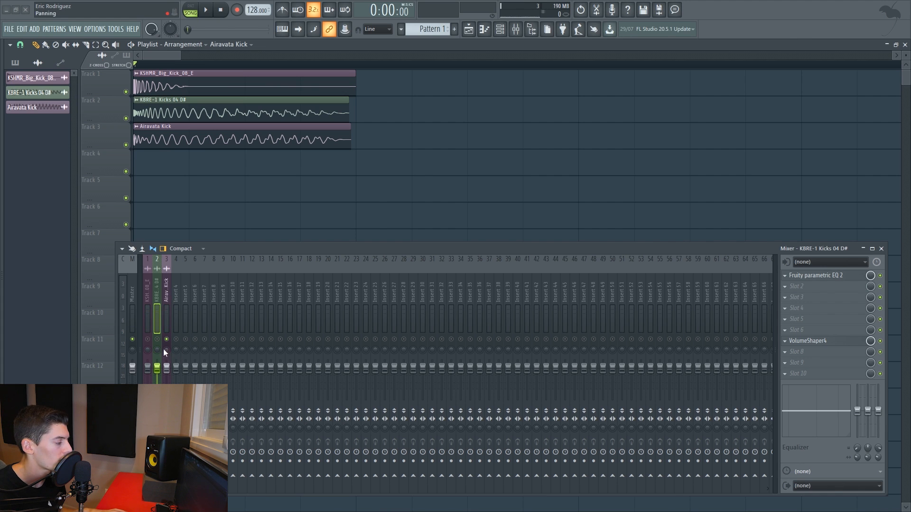
pyautogui.click(799, 281)
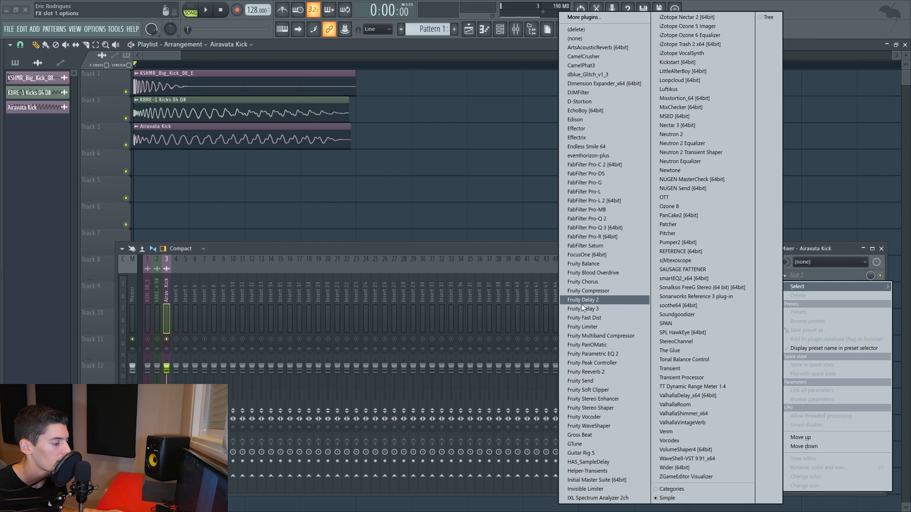
pyautogui.click(591, 356)
pyautogui.moveTo(183, 103); pyautogui.dragTo(520, 105)
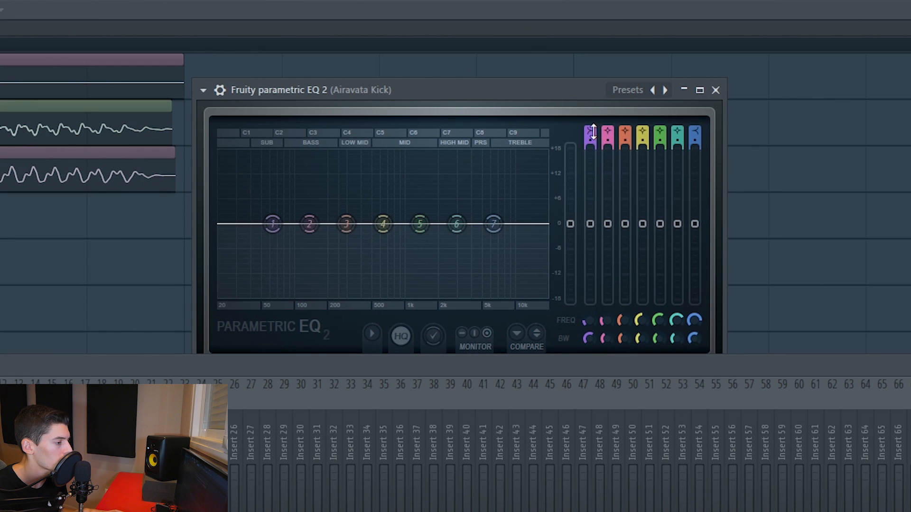
# High-pass the Airavata Kick with EQ band 1 at about 106 Hz and cut band 3 slightly.
pyautogui.moveTo(593, 132)
pyautogui.mouseDown()
pyautogui.moveTo(593, 142)
pyautogui.moveTo(590, 129)
pyautogui.mouseUp()
pyautogui.moveTo(276, 225); pyautogui.dragTo(337, 235)
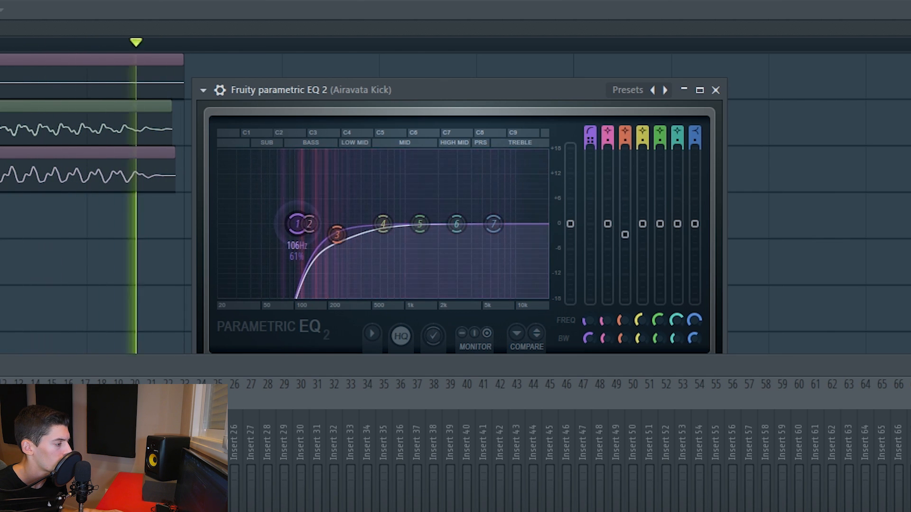
pyautogui.click(716, 90)
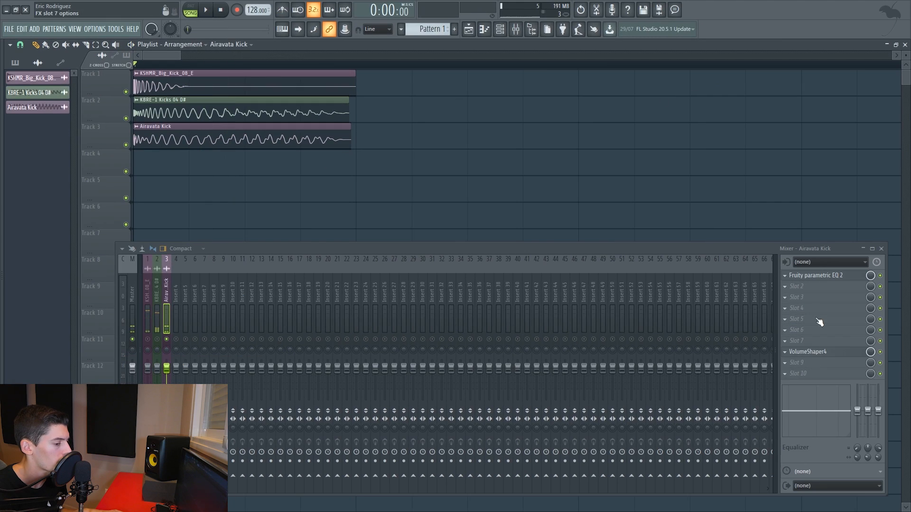
# Load SAUSAGE FATTENER in slot 2 of the Airavata Kick track and set its Fatness to 25%.
pyautogui.click(801, 287)
pyautogui.click(679, 264)
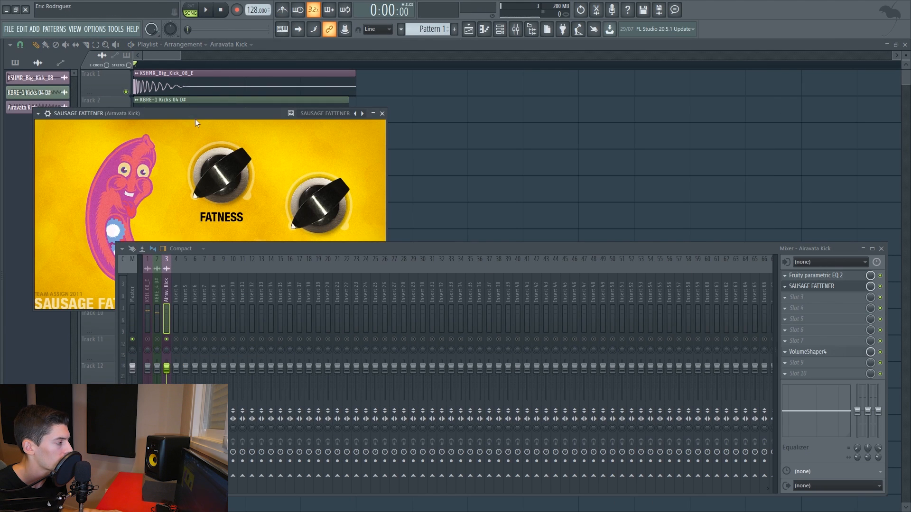
pyautogui.moveTo(195, 119); pyautogui.dragTo(410, 82)
pyautogui.moveTo(410, 138); pyautogui.dragTo(410, 107)
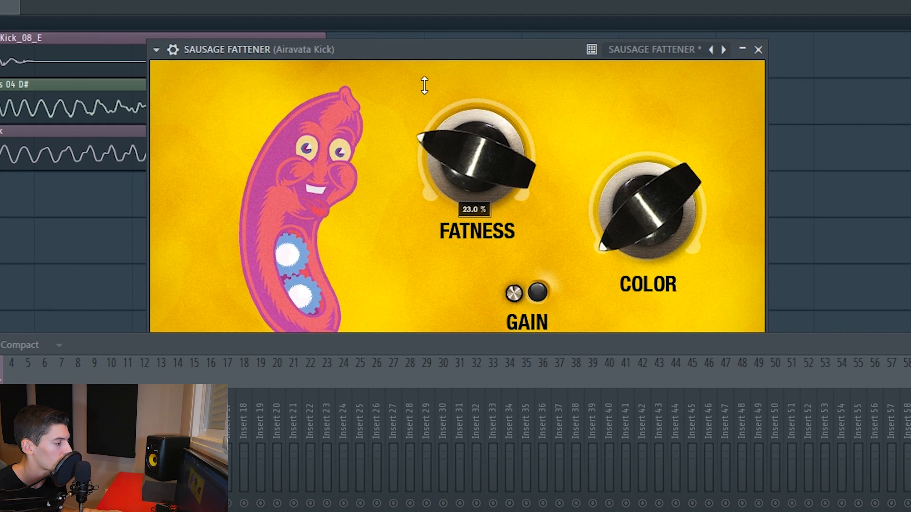
pyautogui.press('space')
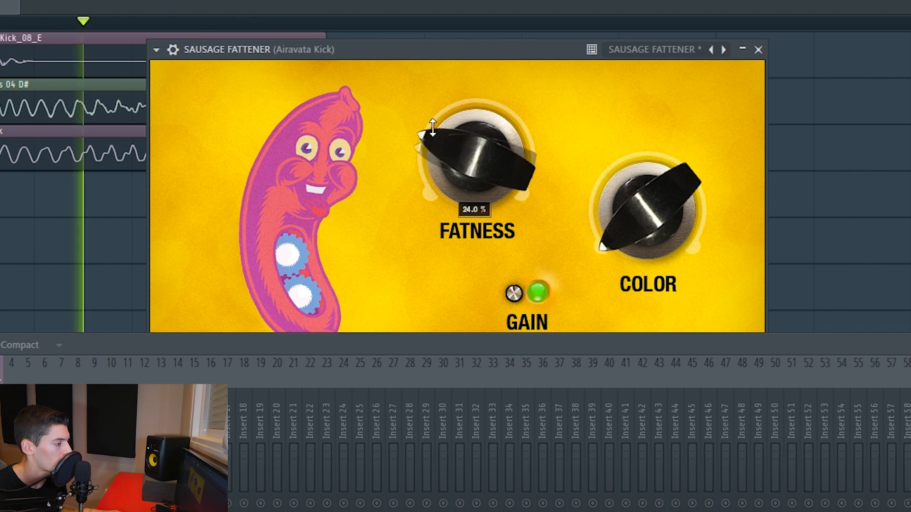
pyautogui.moveTo(431, 128)
pyautogui.mouseDown()
pyautogui.moveTo(433, 91)
pyautogui.moveTo(430, 123)
pyautogui.mouseUp()
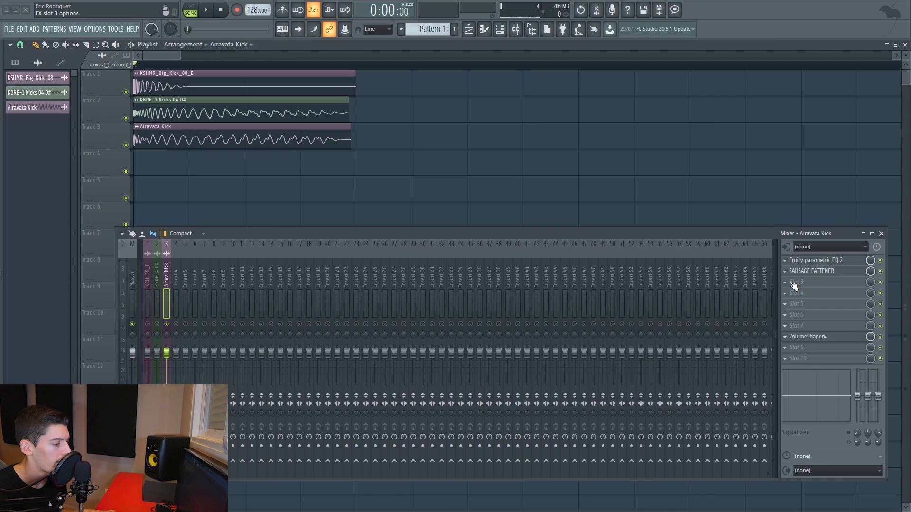
# Load FabFilter Saturn in slot 3 of the Airavata Kick track, raising band 2's drive with the band 1 crossover at about 463 Hz.
pyautogui.click(807, 282)
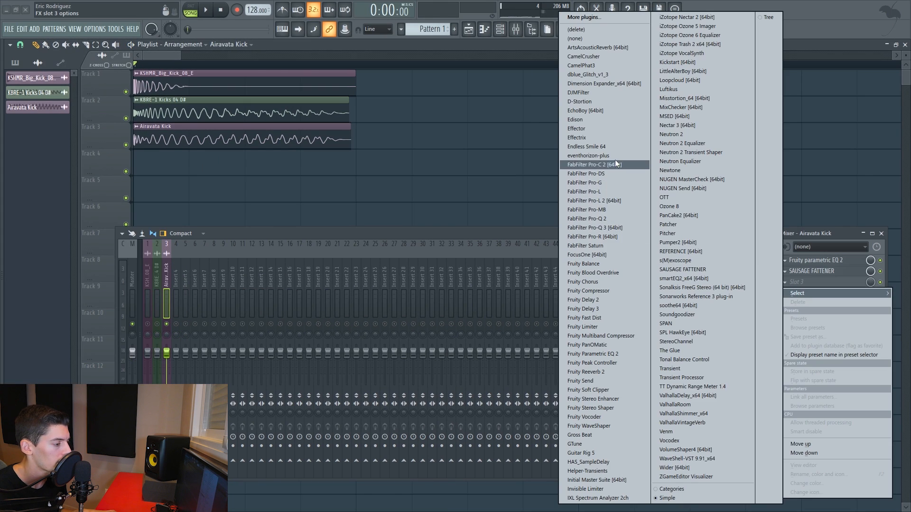
pyautogui.click(610, 246)
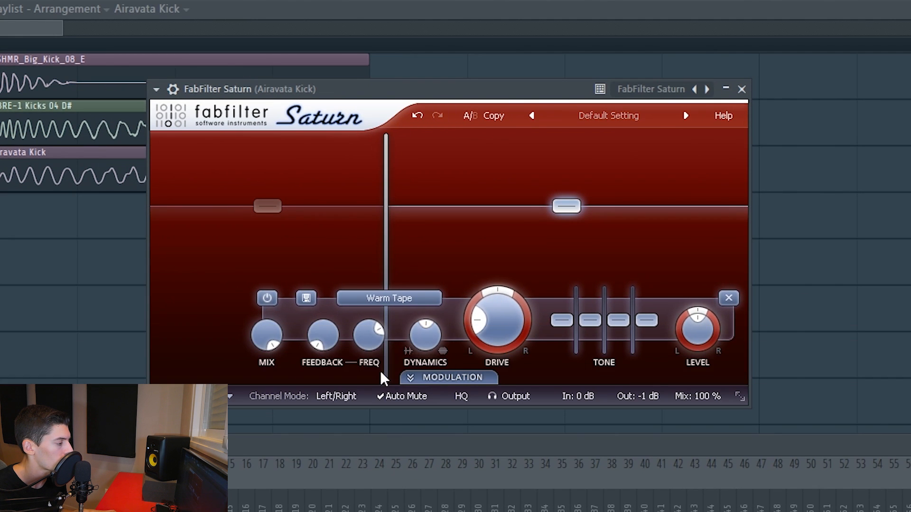
pyautogui.click(233, 294)
pyautogui.click(180, 298)
pyautogui.click(428, 261)
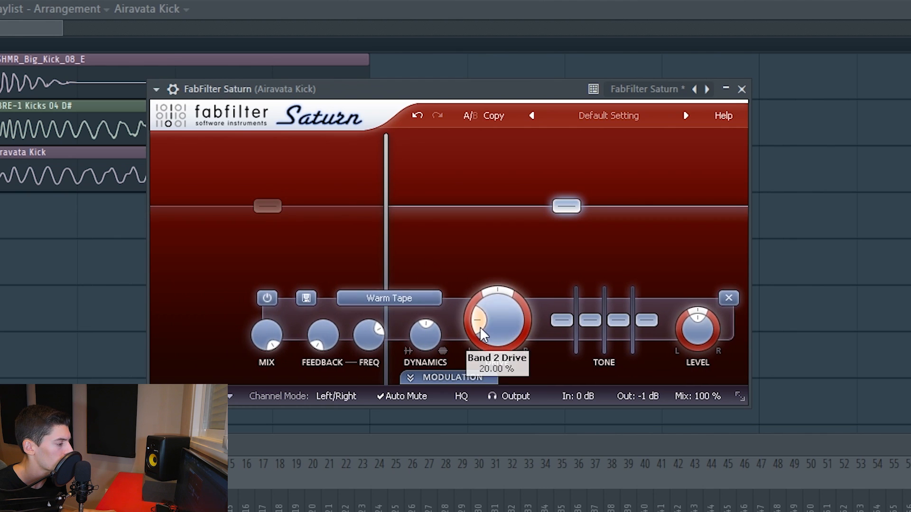
pyautogui.moveTo(382, 240); pyautogui.dragTo(420, 240)
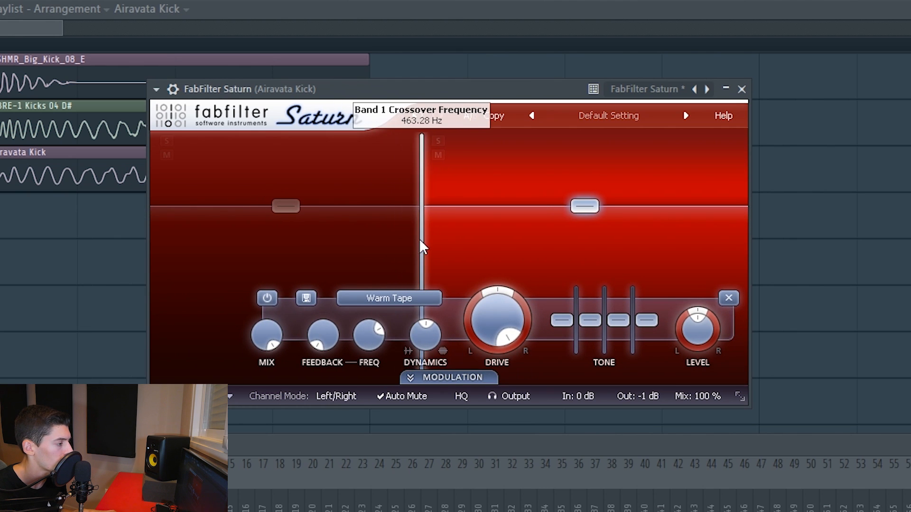
# Add a third Saturn band with its crossover near 5065 Hz, then solo the middle band and raise its level.
pyautogui.press('space')
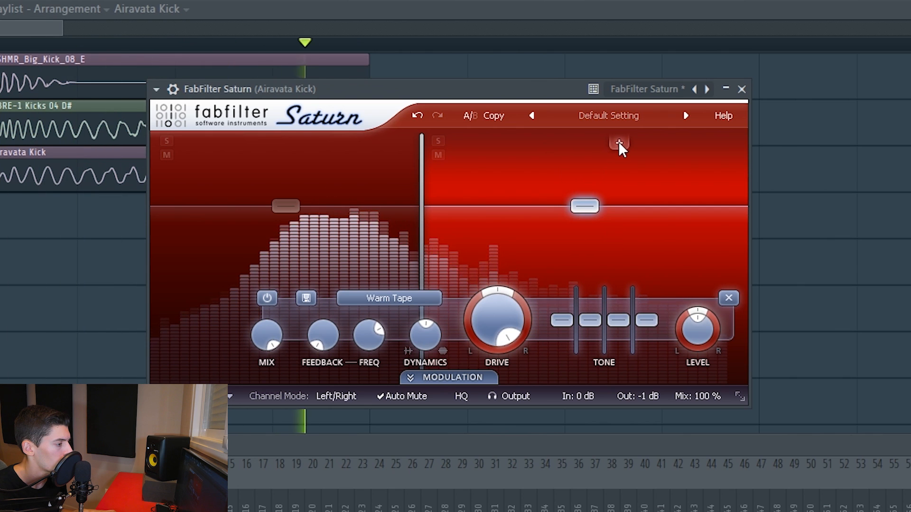
pyautogui.click(619, 142)
pyautogui.moveTo(619, 166); pyautogui.dragTo(628, 166)
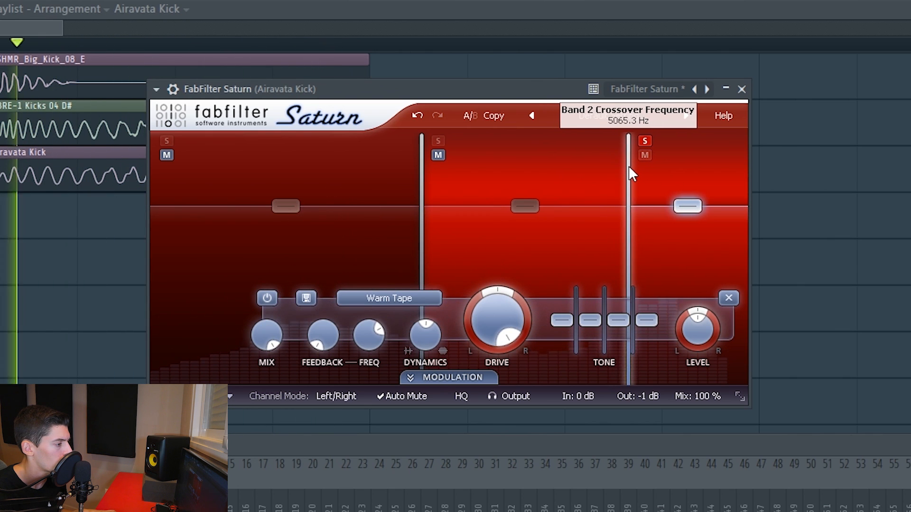
pyautogui.click(437, 142)
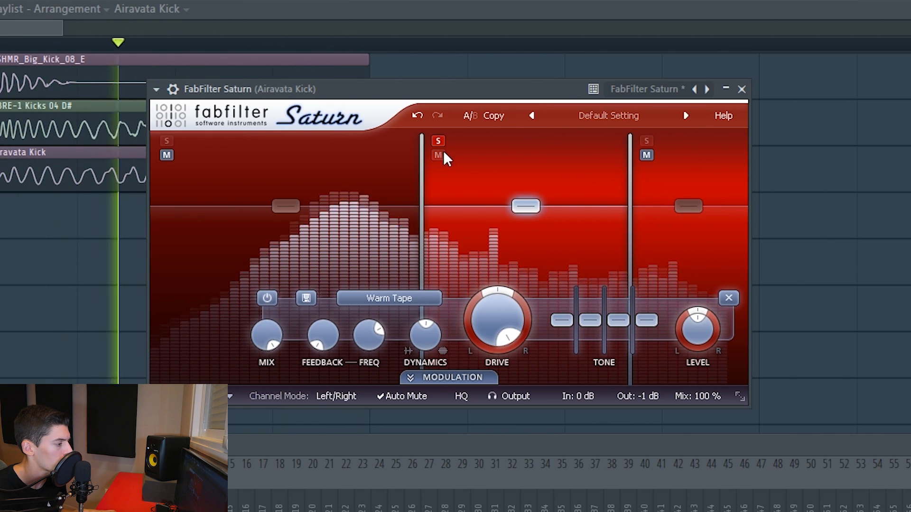
pyautogui.moveTo(525, 205); pyautogui.dragTo(522, 189)
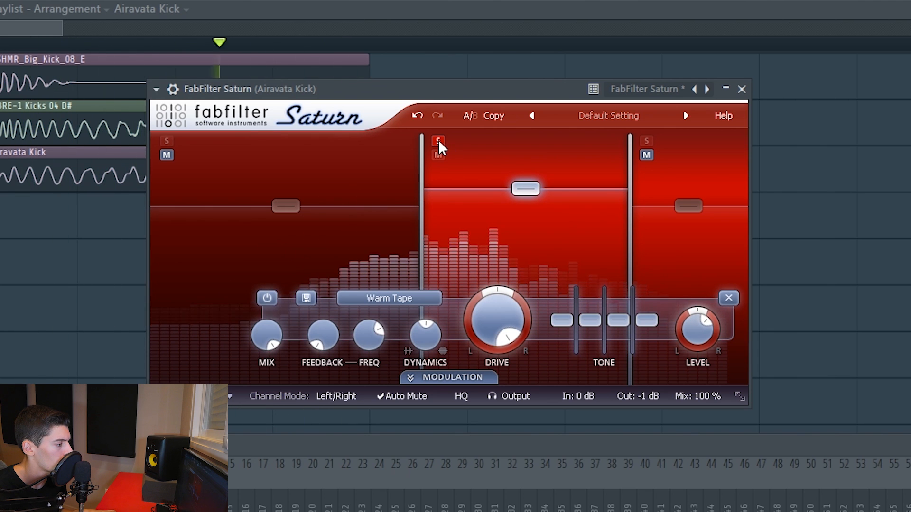
# Solo Saturn's band 3 to raise its level slightly, restore all bands, and lower the plug-in's overall mix to about 35%.
pyautogui.click(646, 141)
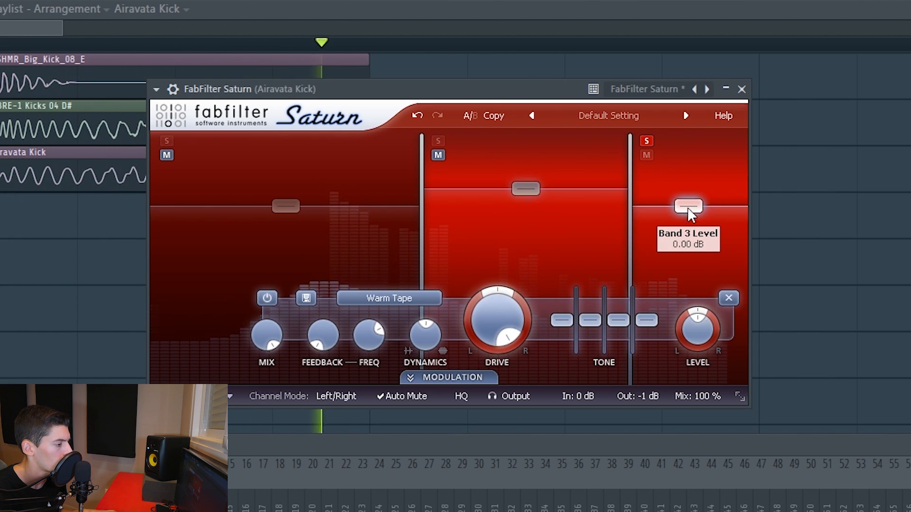
pyautogui.moveTo(688, 207); pyautogui.dragTo(689, 205)
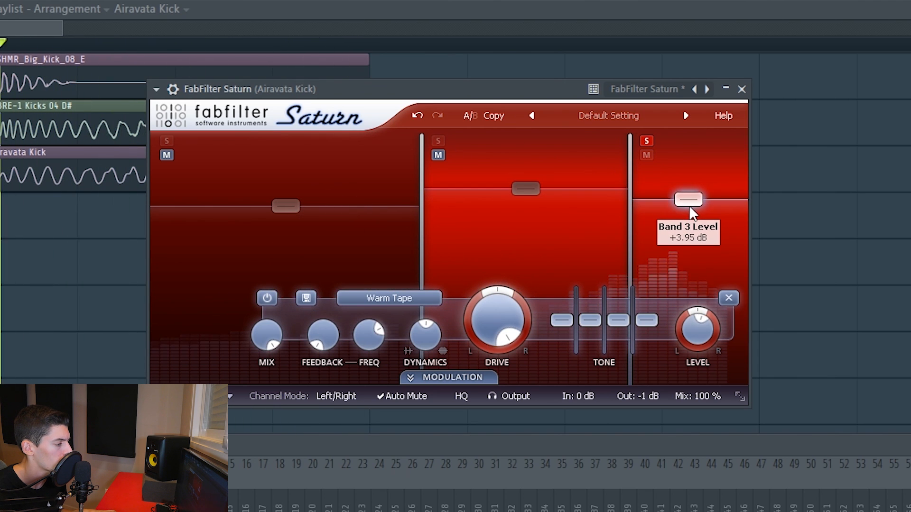
pyautogui.click(646, 141)
pyautogui.click(551, 157)
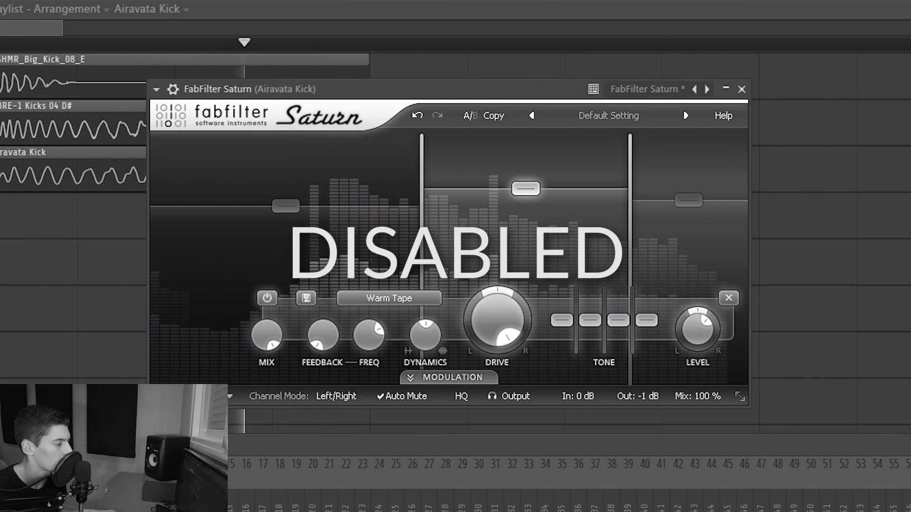
pyautogui.moveTo(696, 392); pyautogui.dragTo(708, 510)
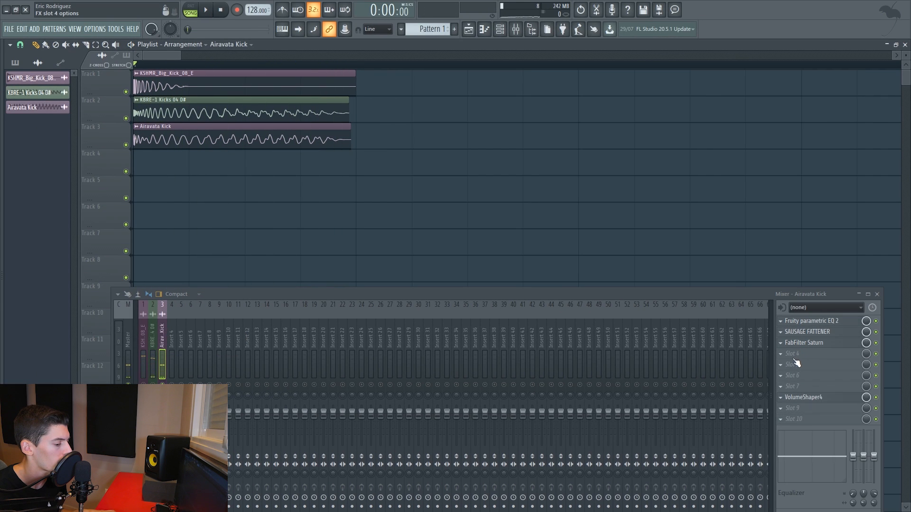
# Load Fruity Parametric EQ 2 in slot 4 of the Airavata Kick track, high-passing with band 1 and cutting band 3 slightly.
pyautogui.click(796, 362)
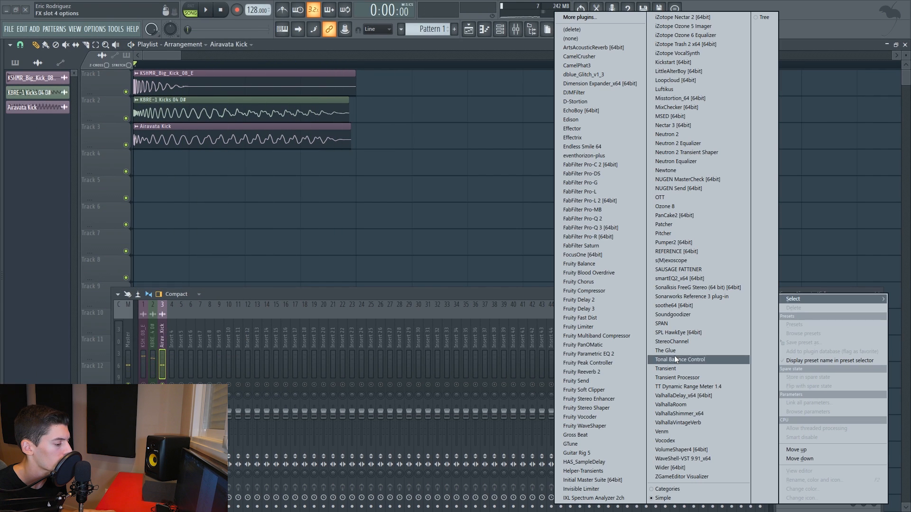
pyautogui.click(610, 354)
pyautogui.moveTo(255, 142); pyautogui.dragTo(465, 110)
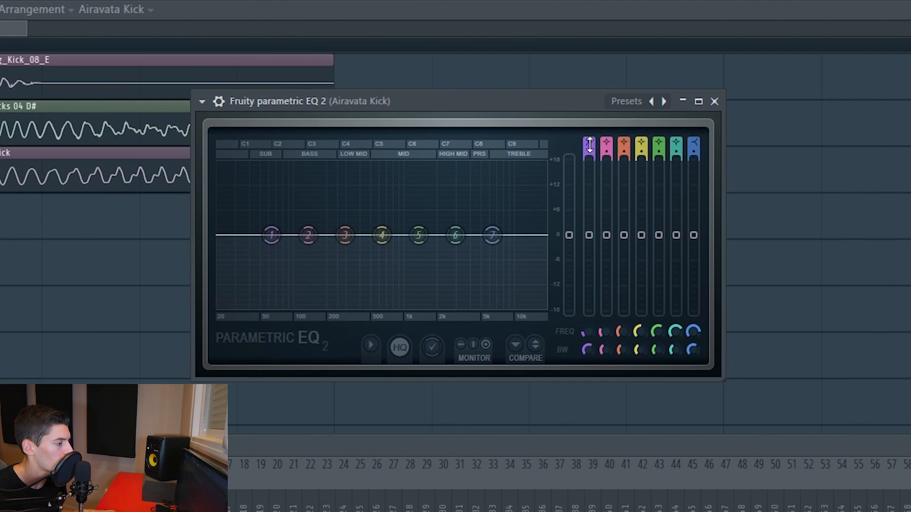
pyautogui.moveTo(589, 145); pyautogui.dragTo(593, 155)
pyautogui.press('space')
pyautogui.moveTo(271, 235); pyautogui.dragTo(345, 240)
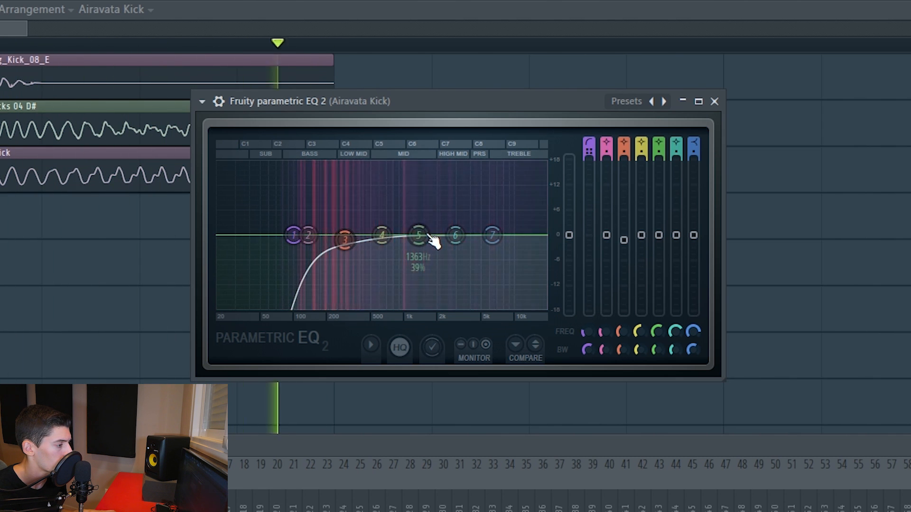
pyautogui.click(714, 102)
pyautogui.press('space')
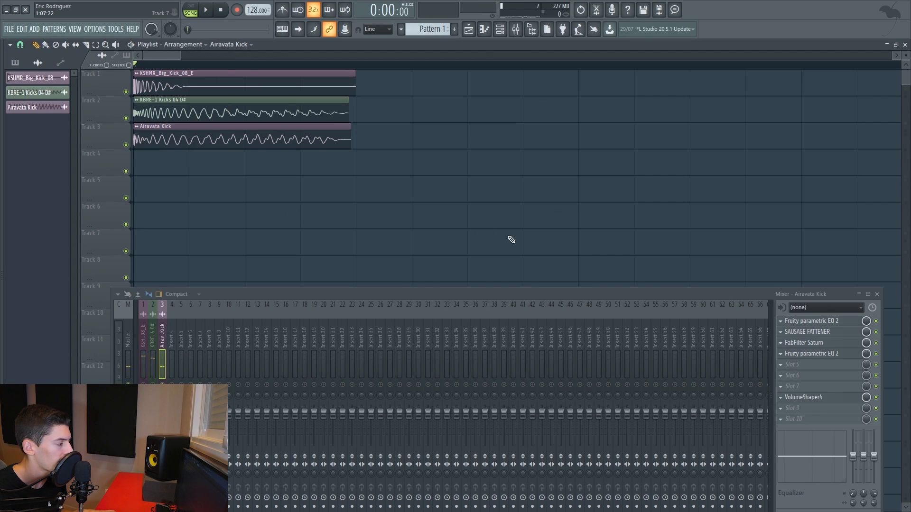
# Set the Airavata Kick sample's declicking mode to Transient (bleeding).
pyautogui.doubleClick(338, 138)
pyautogui.click(118, 207)
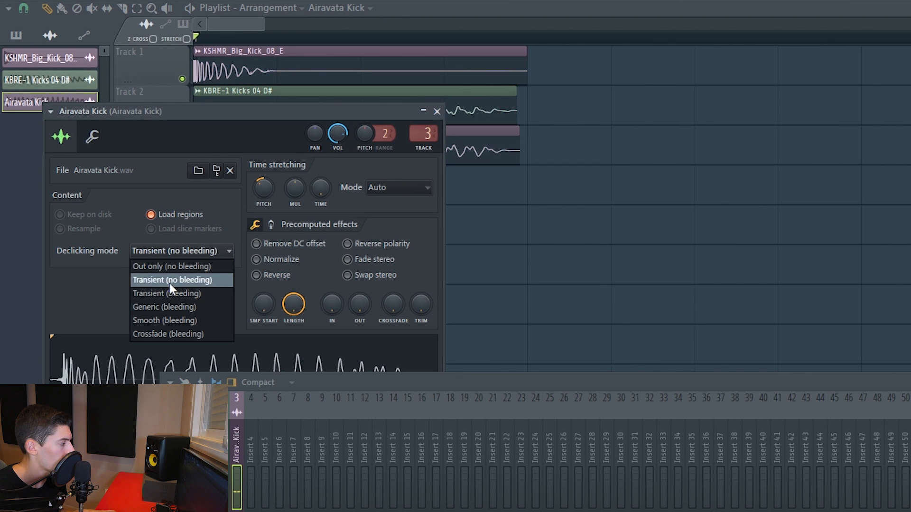
pyautogui.click(170, 294)
pyautogui.click(437, 111)
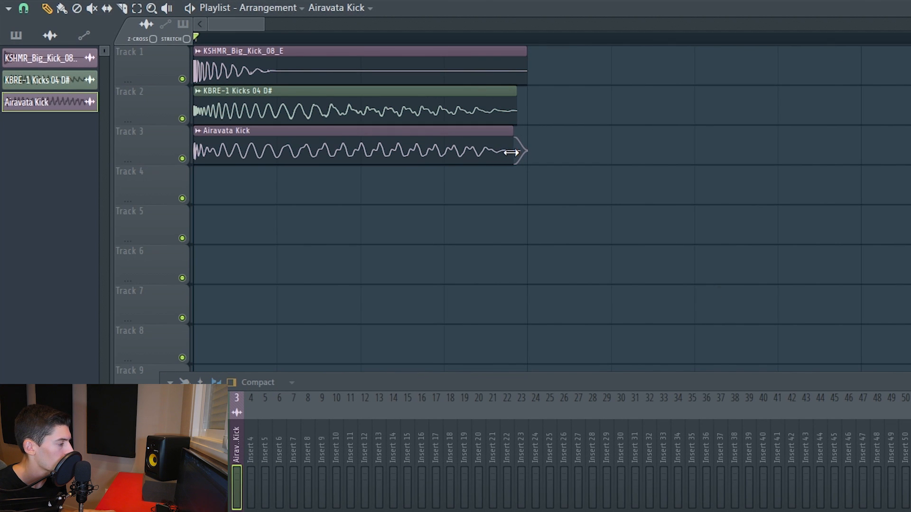
# Trim the end of the Airavata Kick clip during playback so it finishes before the other two layers.
pyautogui.press('space')
pyautogui.scroll(2, 417, 40)
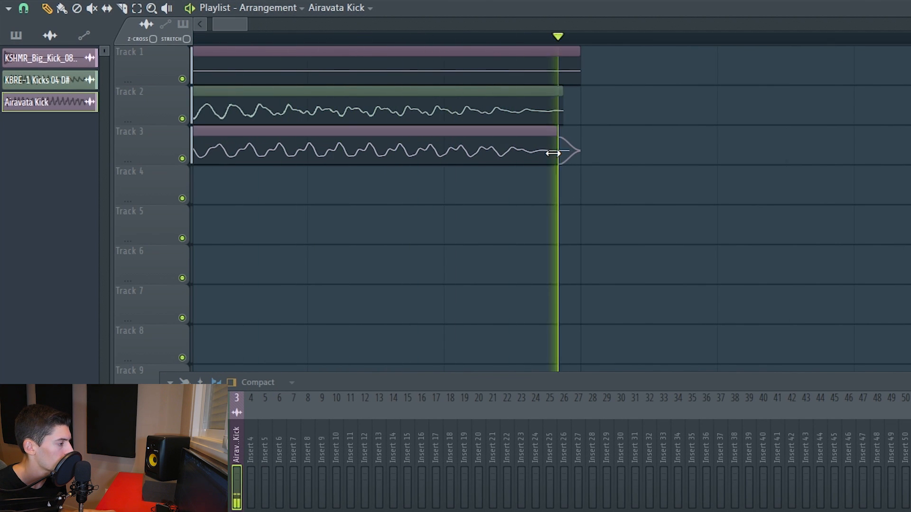
pyautogui.moveTo(553, 153); pyautogui.dragTo(514, 155)
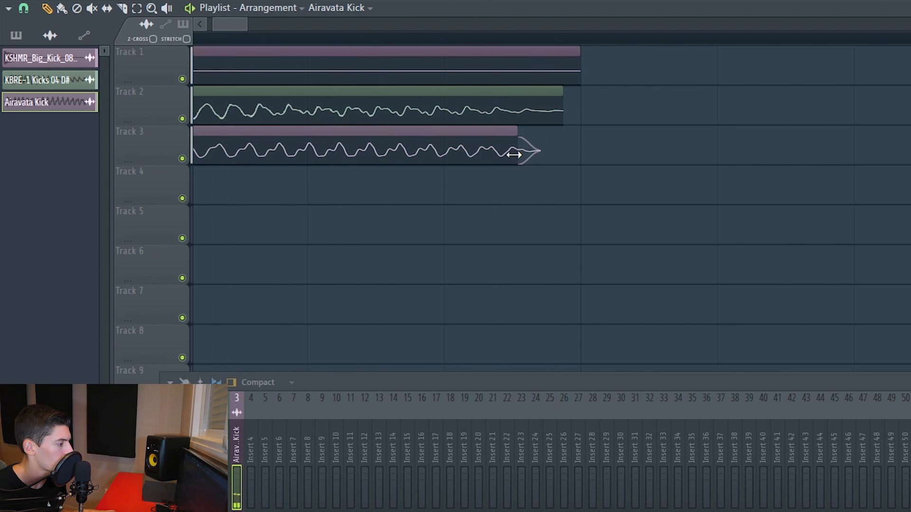
pyautogui.scroll(-2, 578, 44)
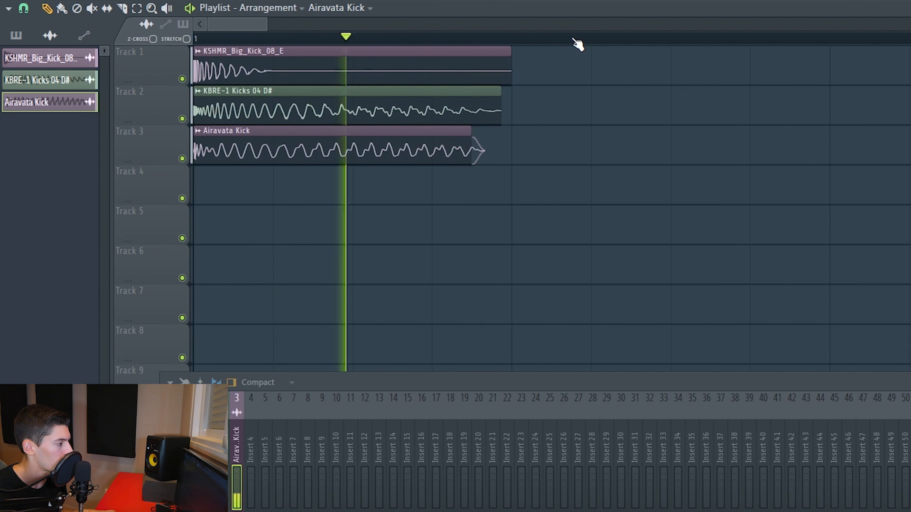
pyautogui.scroll(-2, 577, 44)
pyautogui.press('space')
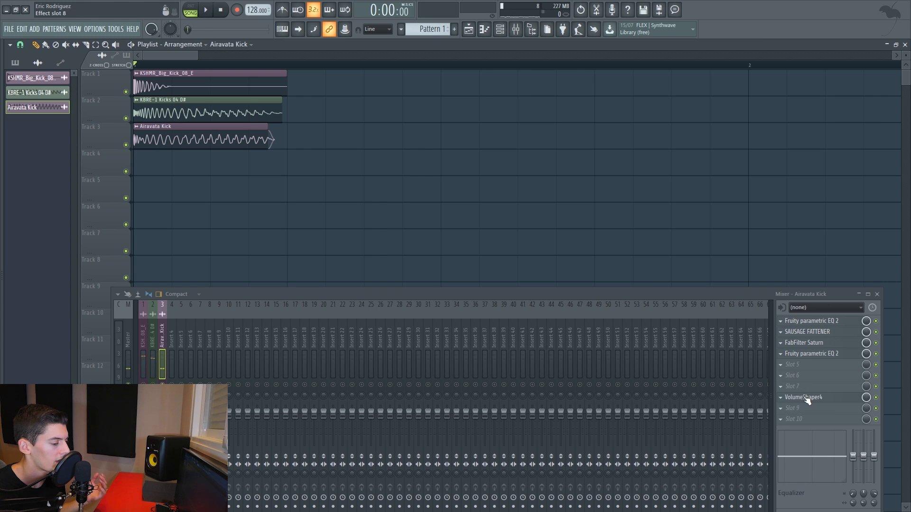
# Load Kickstart in slot 6 of the Airavata Kick track and choose the fifth ducking curve at 1/4 with 100% mix.
pyautogui.click(805, 378)
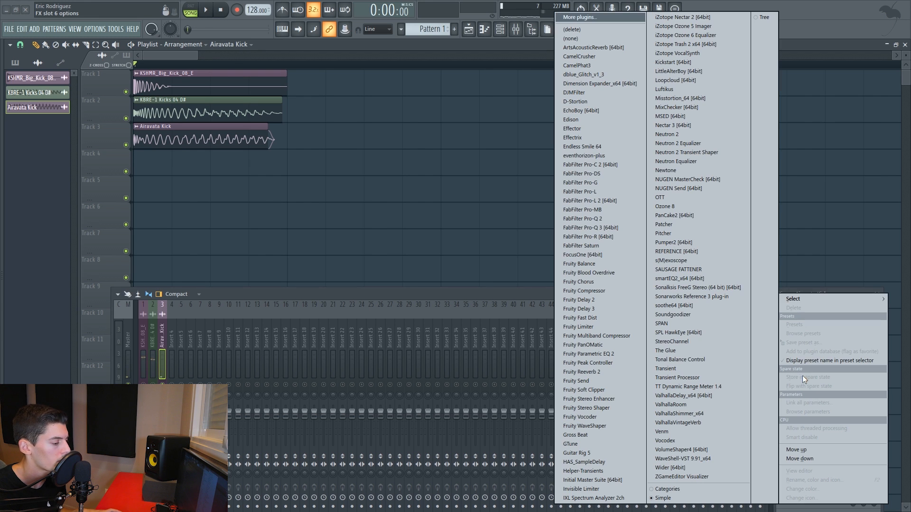
pyautogui.click(706, 350)
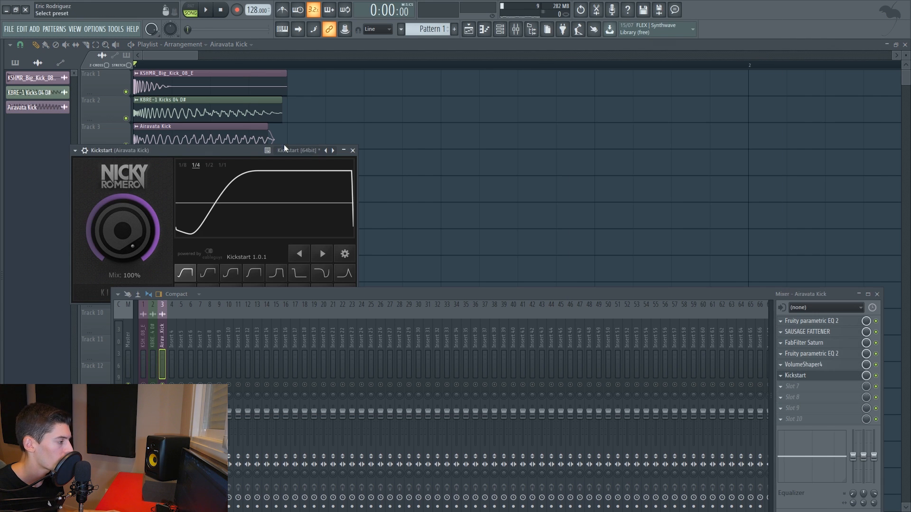
pyautogui.moveTo(243, 149); pyautogui.dragTo(482, 99)
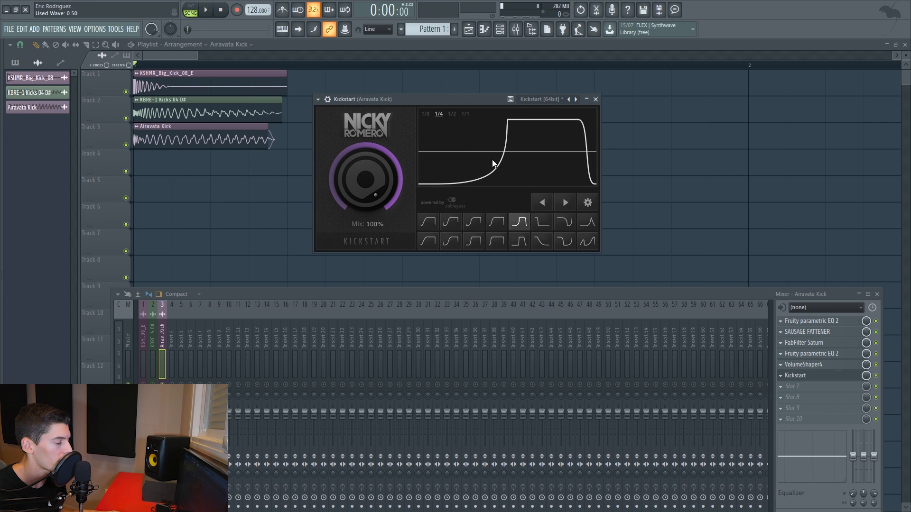
pyautogui.moveTo(470, 100); pyautogui.dragTo(481, 100)
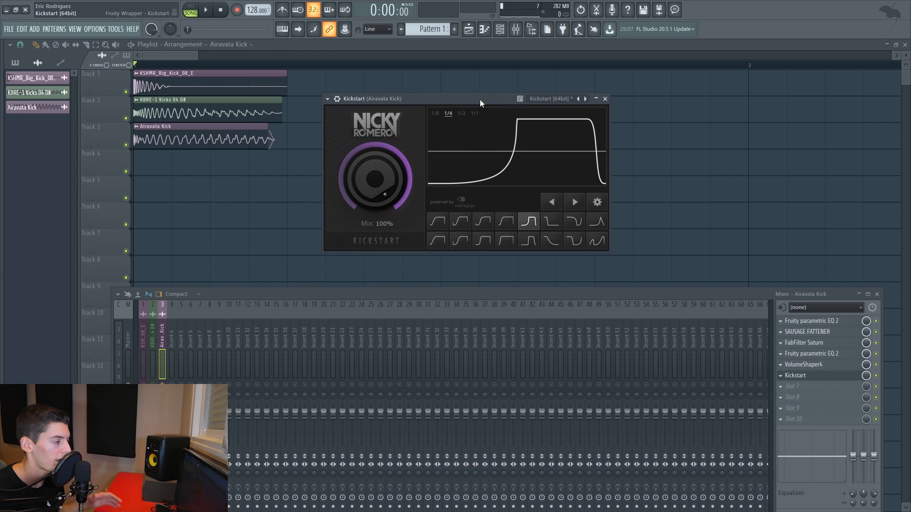
pyautogui.press('space')
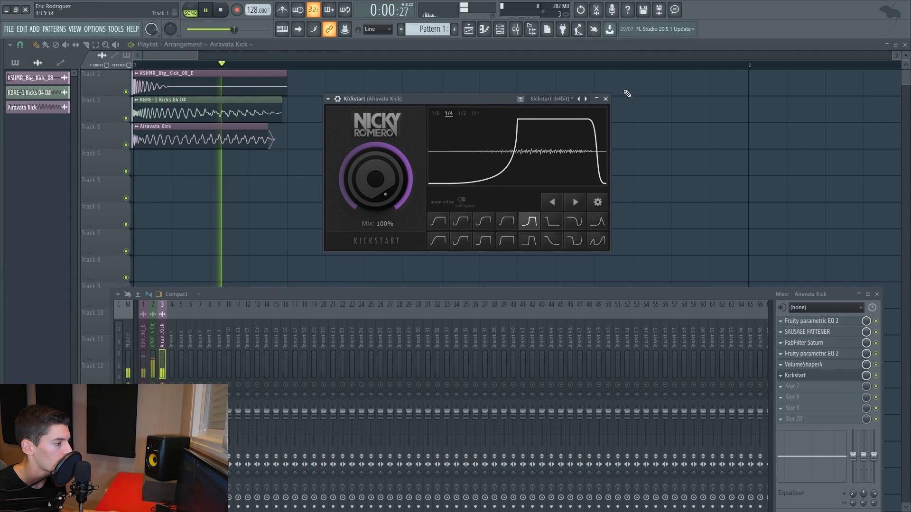
pyautogui.click(605, 98)
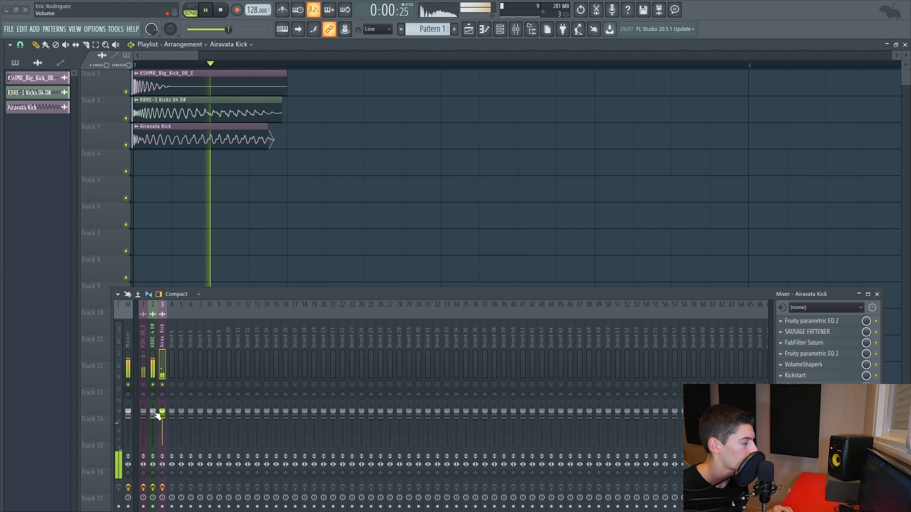
# Lower the mixer volumes of the KSHMR_Big_Kick_08_E and KBRE-1 Kicks 04 D# tracks together slightly.
pyautogui.click(155, 337)
pyautogui.keyDown('ctrl'); pyautogui.click(144, 339); pyautogui.keyUp('ctrl')
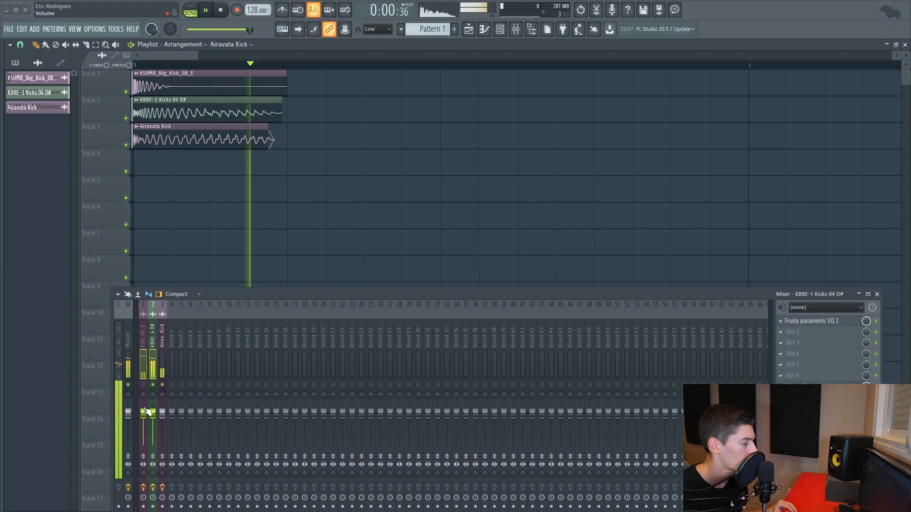
pyautogui.moveTo(143, 412); pyautogui.dragTo(143, 419)
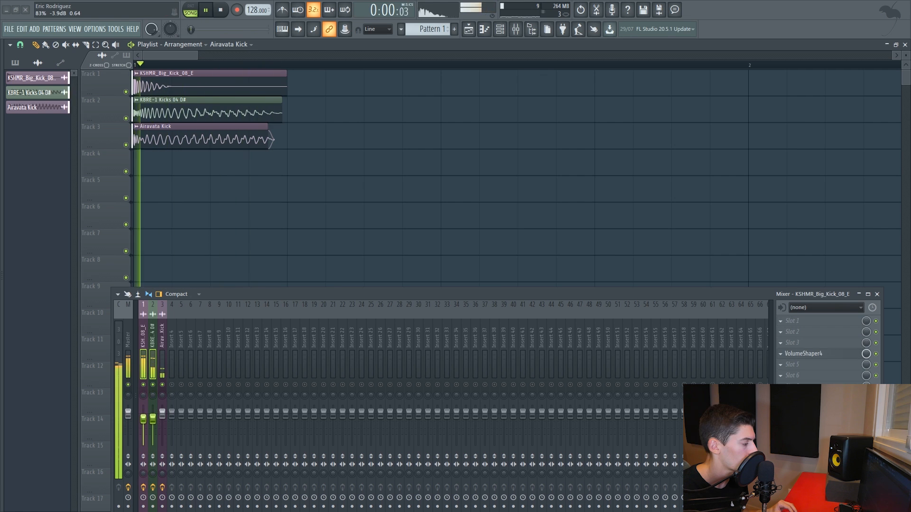
# In the Airavata Kick's slot 4 EQ, lower band 1's high-pass cutoff and cut band 2 slightly.
pyautogui.click(162, 334)
pyautogui.click(815, 355)
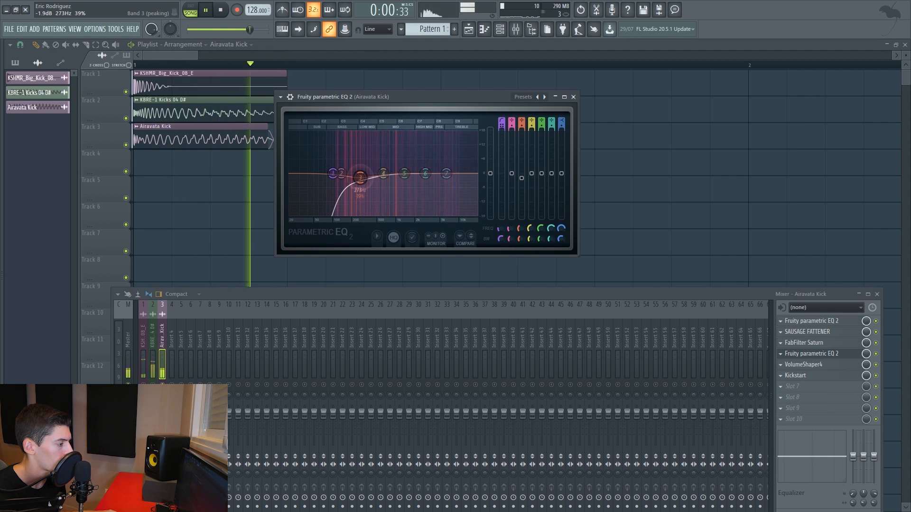
pyautogui.moveTo(341, 173); pyautogui.dragTo(330, 174)
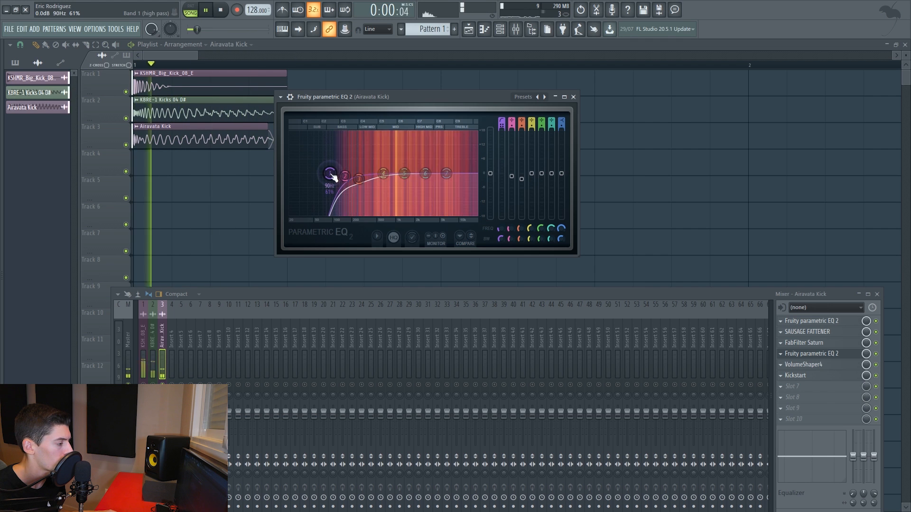
pyautogui.click(573, 97)
pyautogui.press('space')
# Unmute the KSHMR_Big_Kick_08_E mixer track and play all three kick layers together.
pyautogui.click(143, 385)
pyautogui.press('space')
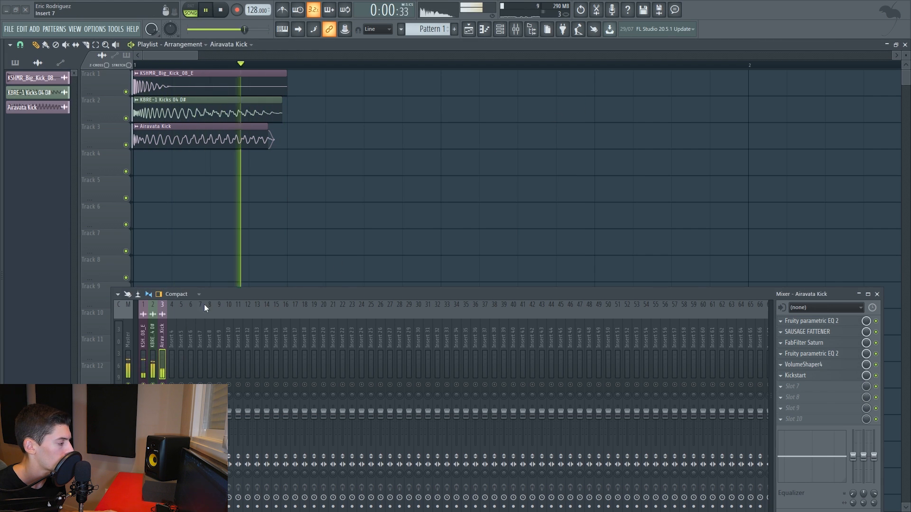
pyautogui.moveTo(212, 294); pyautogui.dragTo(205, 228)
pyautogui.press('space')
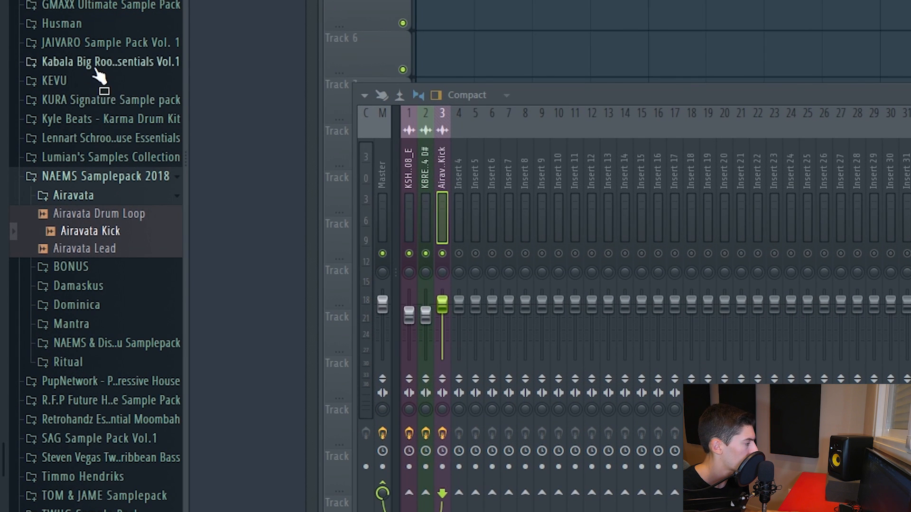
# Add KBRE-1 Kicks 01 C# from the Kabala Big Room Essentials Vol.1 drum kicks to playlist Track 4.
pyautogui.click(95, 66)
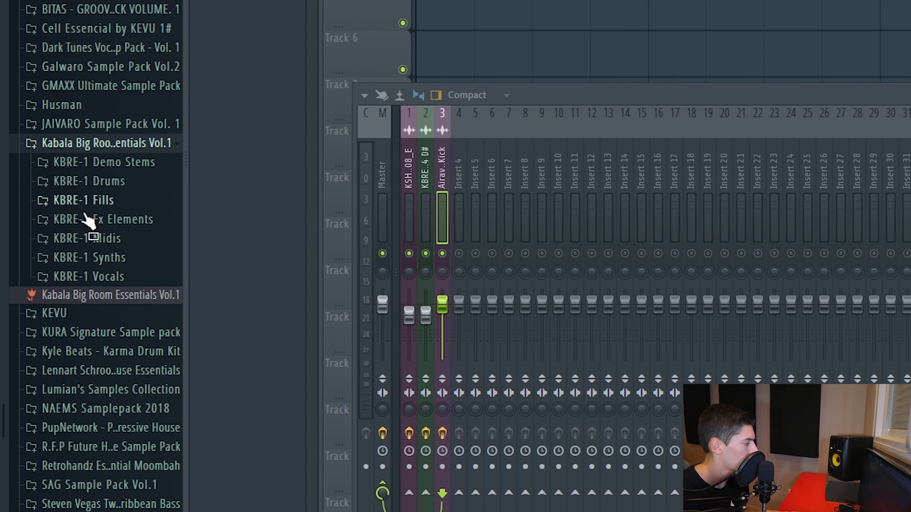
pyautogui.click(115, 185)
pyautogui.click(135, 259)
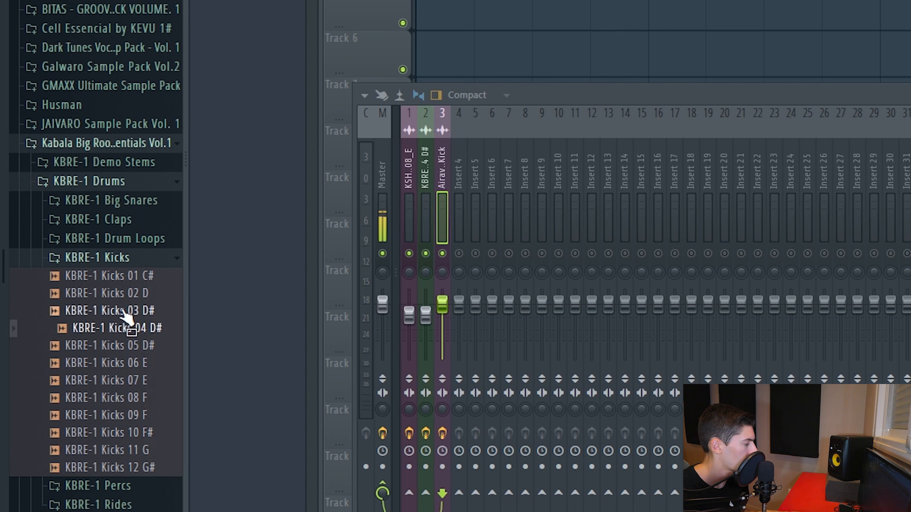
pyautogui.moveTo(126, 287); pyautogui.dragTo(423, 0)
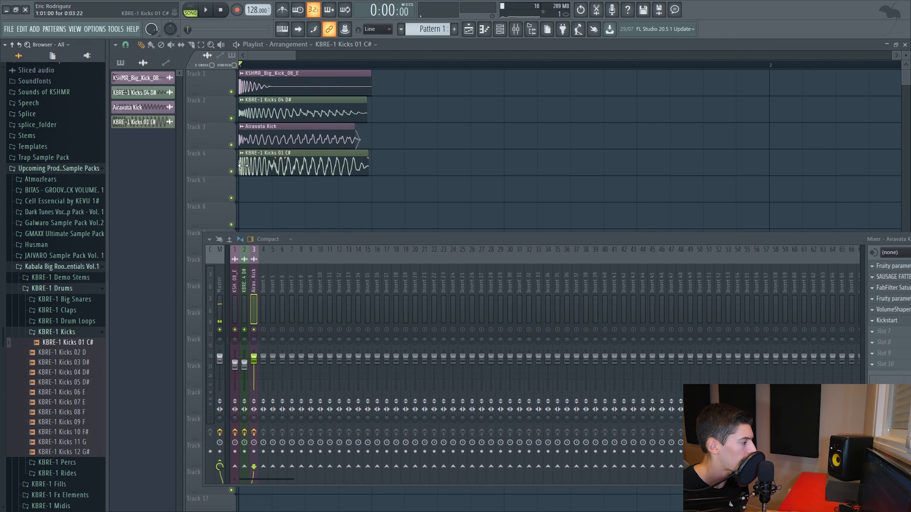
pyautogui.rightClick(108, 218)
# Tune the KBRE-1 Kicks 01 C# sample upward in Stretch mode and route it to mixer track 4.
pyautogui.doubleClick(187, 162)
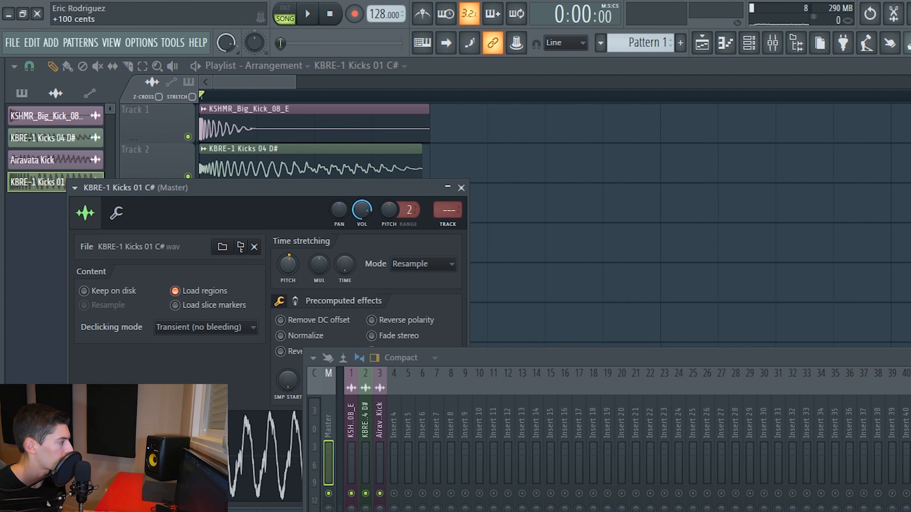
pyautogui.moveTo(260, 188); pyautogui.dragTo(581, 73)
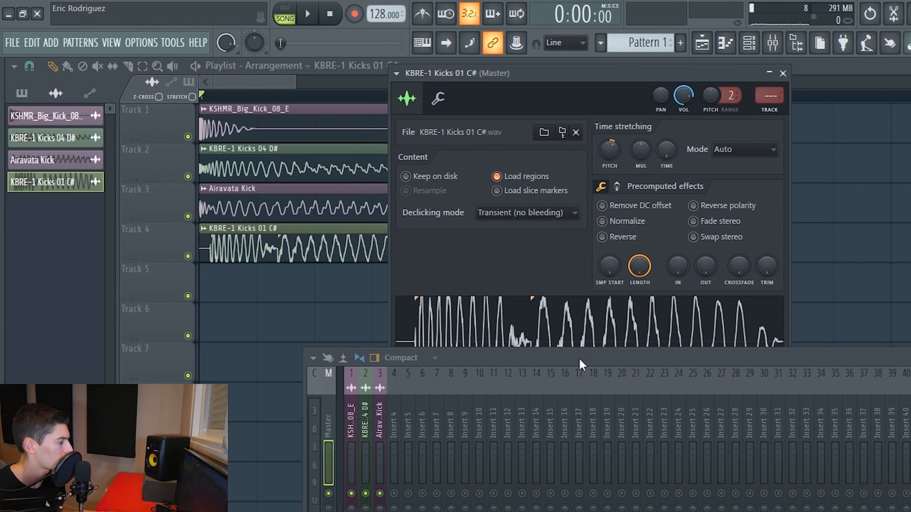
pyautogui.moveTo(575, 363); pyautogui.dragTo(498, 452)
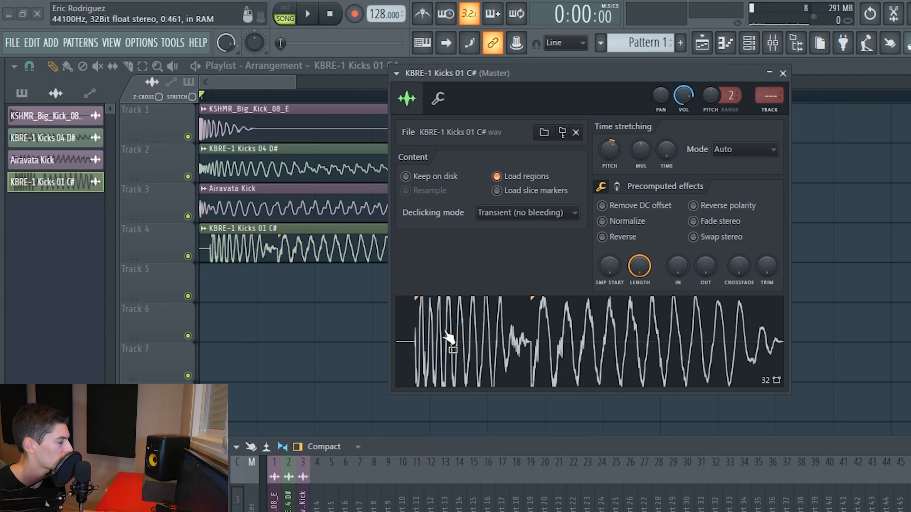
pyautogui.click(724, 150)
pyautogui.click(732, 190)
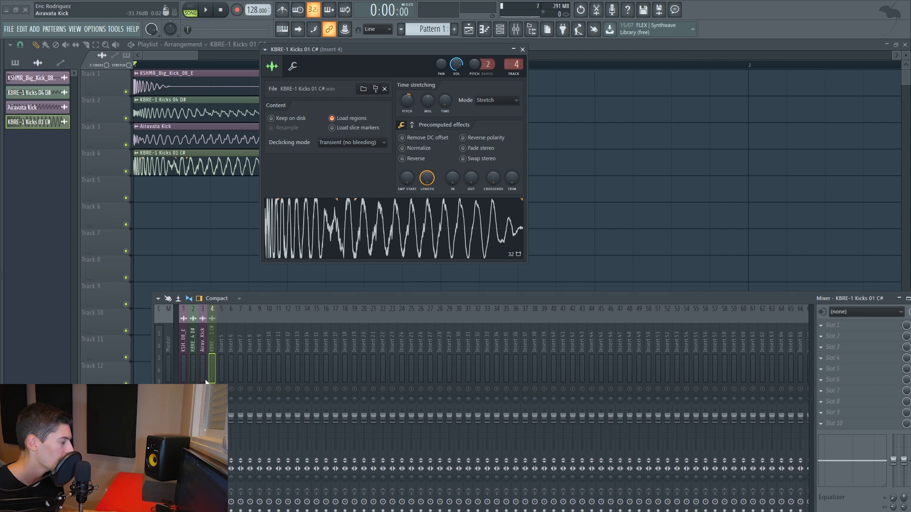
# Copy VolumeShaper4 with its settings from the KBRE-1 Kicks 04 D# track to slot 1 of the KBRE-1 Kicks 01 C# track.
pyautogui.rightClick(212, 389)
pyautogui.press('space')
pyautogui.click(193, 338)
pyautogui.press('space')
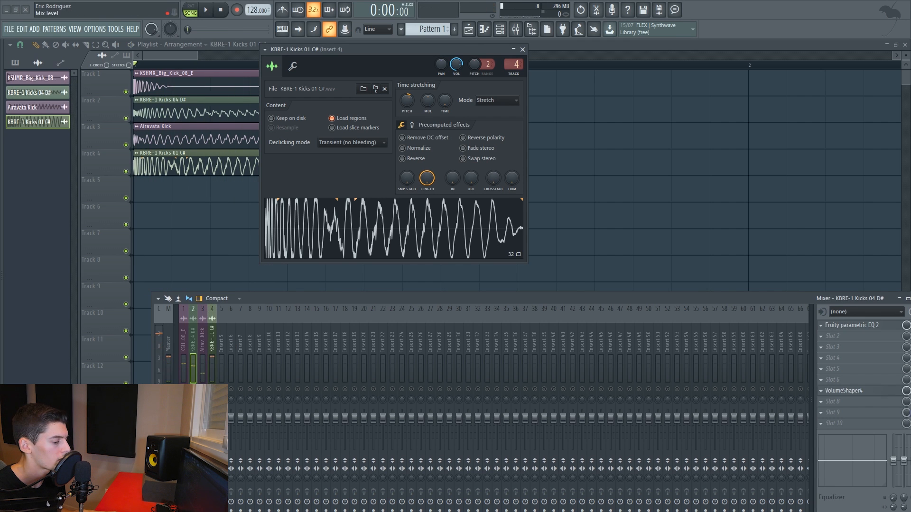
pyautogui.click(821, 390)
pyautogui.moveTo(830, 343); pyautogui.dragTo(209, 331)
pyautogui.press('space')
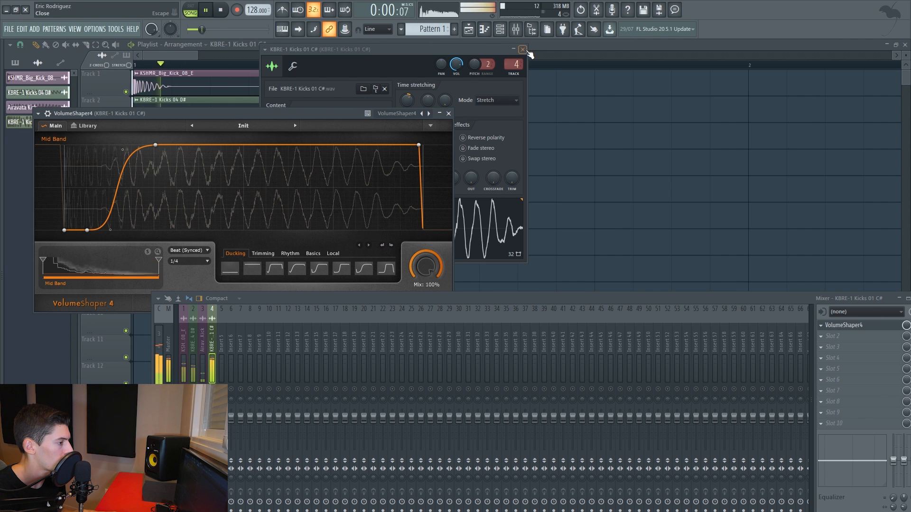
# Add Fruity Parametric EQ 2 to the KBRE-1 Kicks 01 C# track and cut its low end by making band 1 a high-pass.
pyautogui.click(522, 49)
pyautogui.click(448, 113)
pyautogui.click(833, 336)
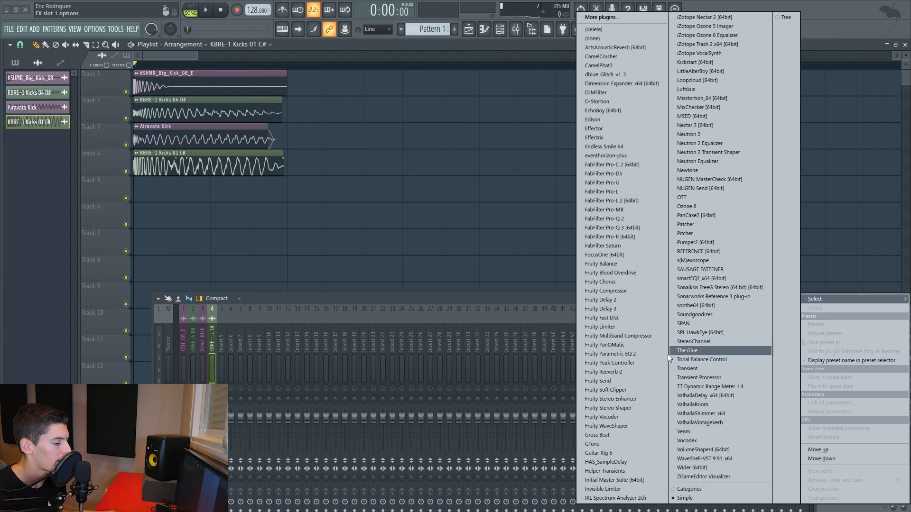
pyautogui.click(632, 355)
pyautogui.moveTo(162, 141); pyautogui.dragTo(238, 118)
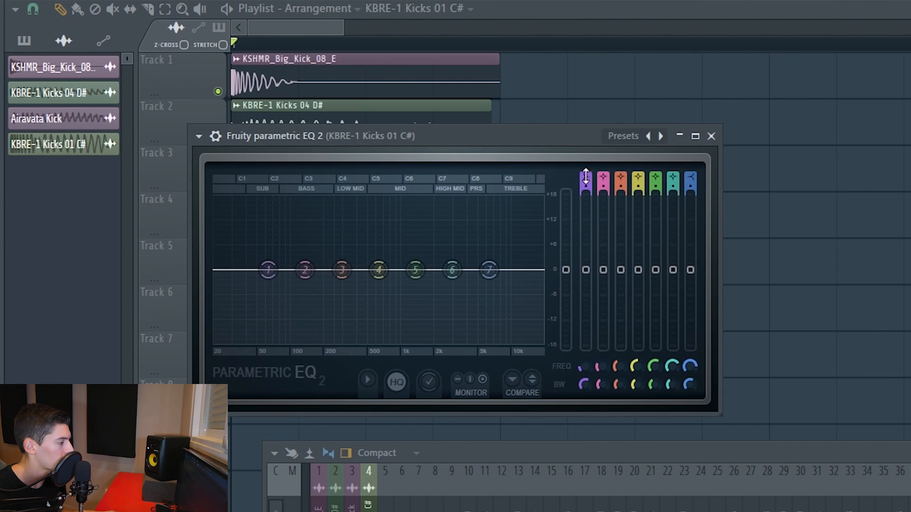
pyautogui.moveTo(586, 176); pyautogui.dragTo(585, 194)
pyautogui.press('space')
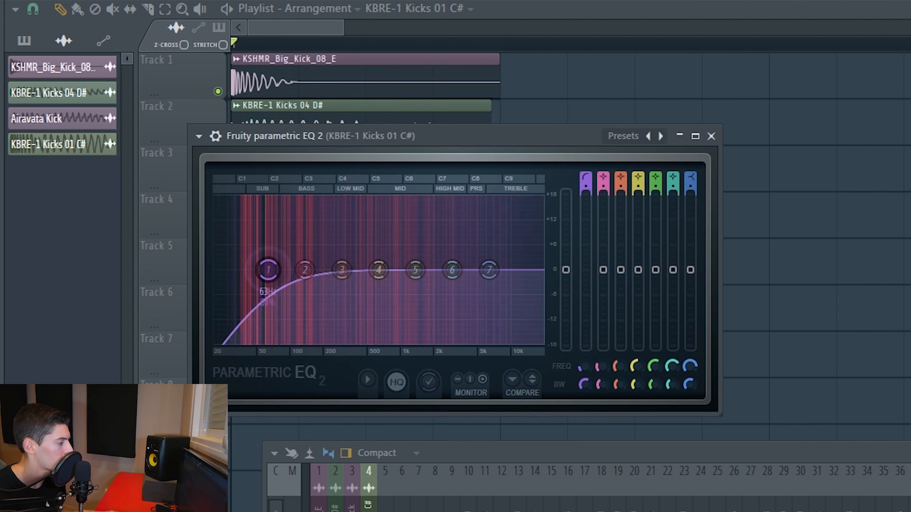
pyautogui.moveTo(268, 270); pyautogui.dragTo(347, 270)
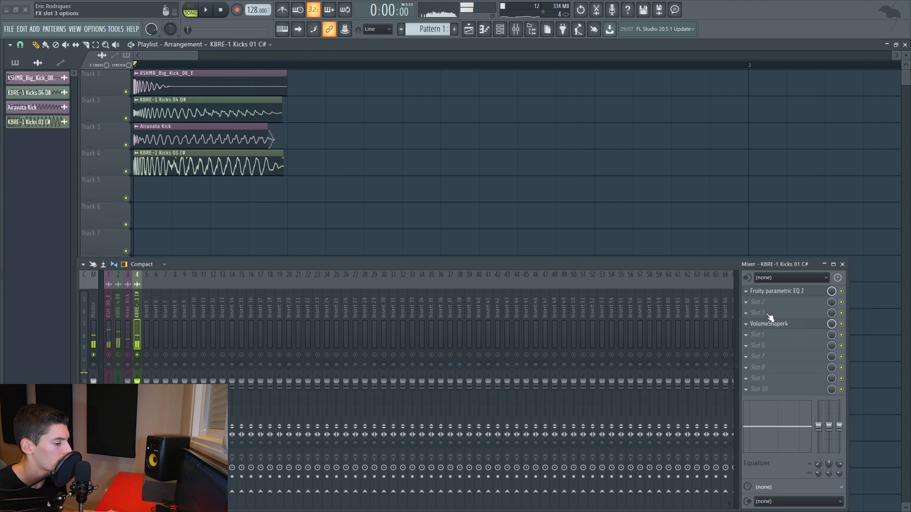
# Add Transient Processor to slot 3 of the KBRE-1 Kicks 01 C# track with Release at -22.5%, and play it back.
pyautogui.click(761, 313)
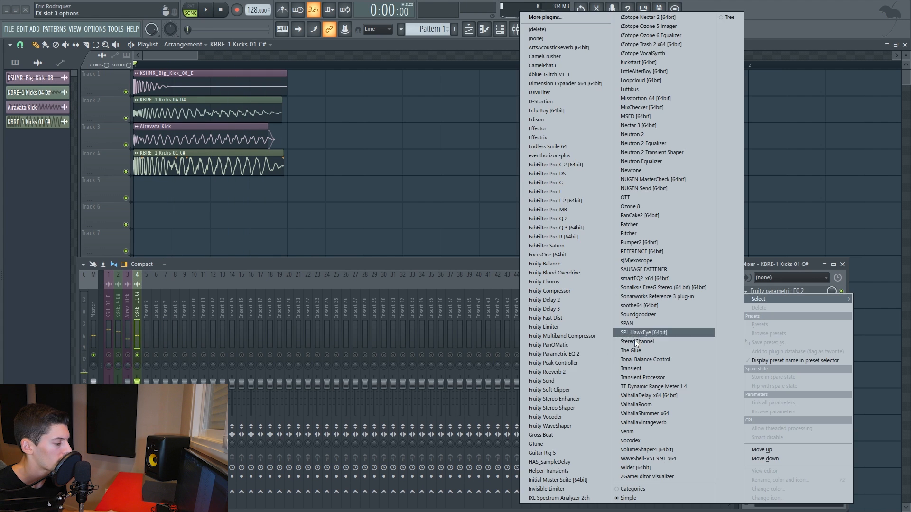
pyautogui.click(650, 377)
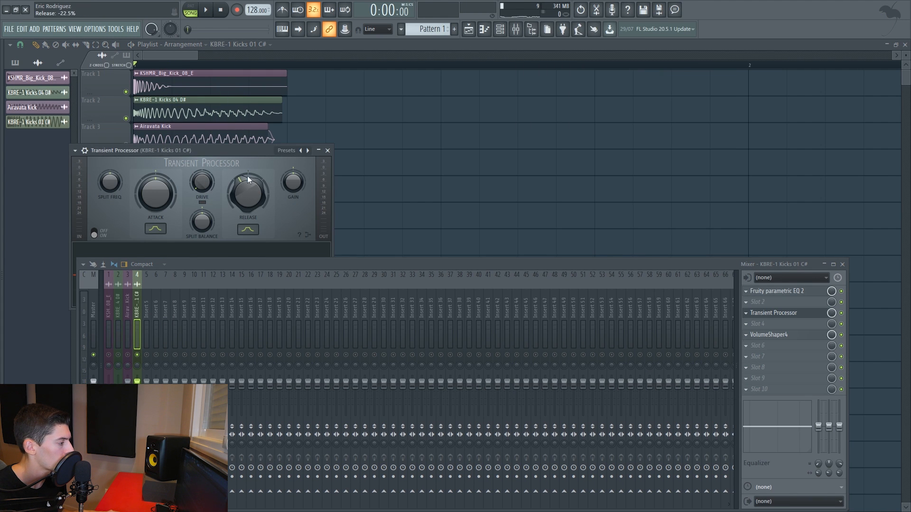
pyautogui.press('space')
pyautogui.moveTo(241, 151); pyautogui.dragTo(335, 113)
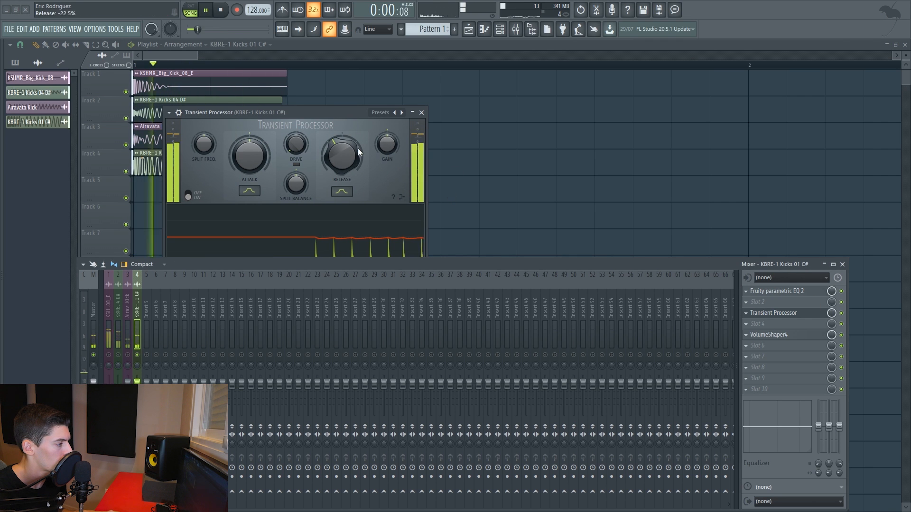
pyautogui.press('space')
pyautogui.click(422, 112)
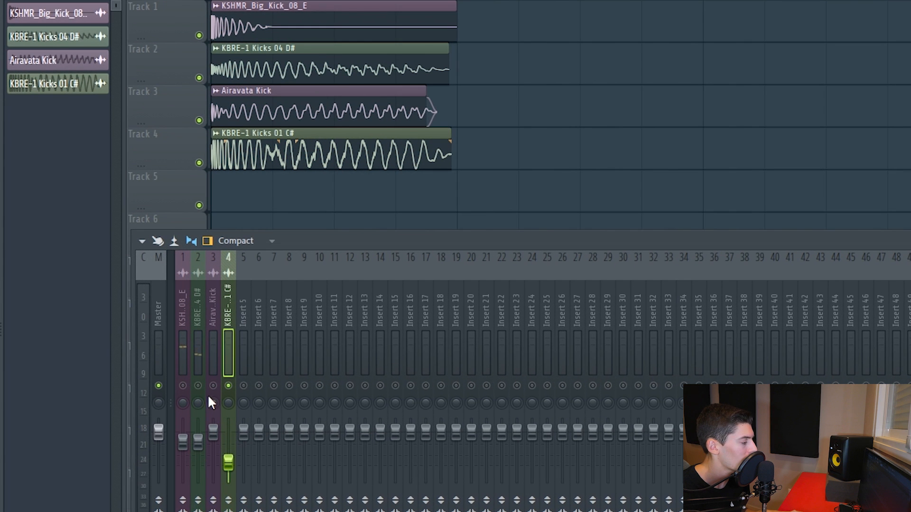
# Play the layers together and raise the KBRE-1 Kicks 01 C# track's level slightly in the mix.
pyautogui.press('space')
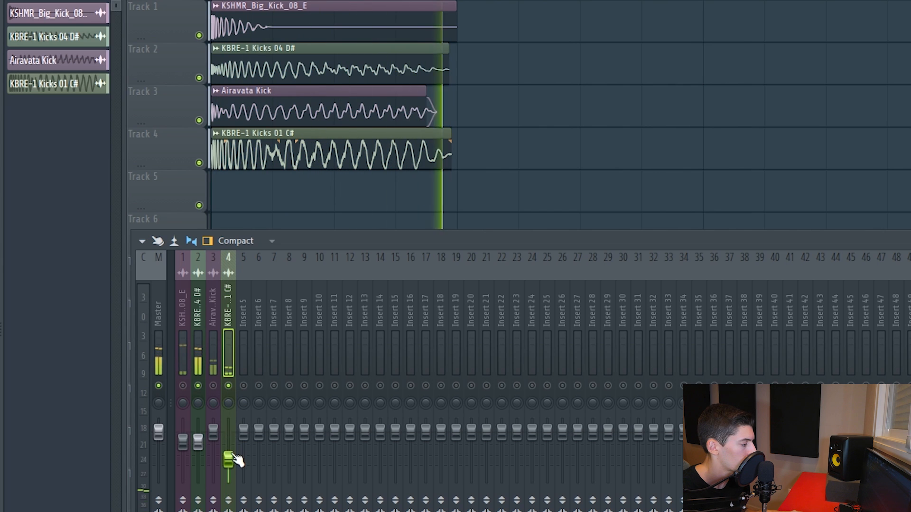
pyautogui.press('space')
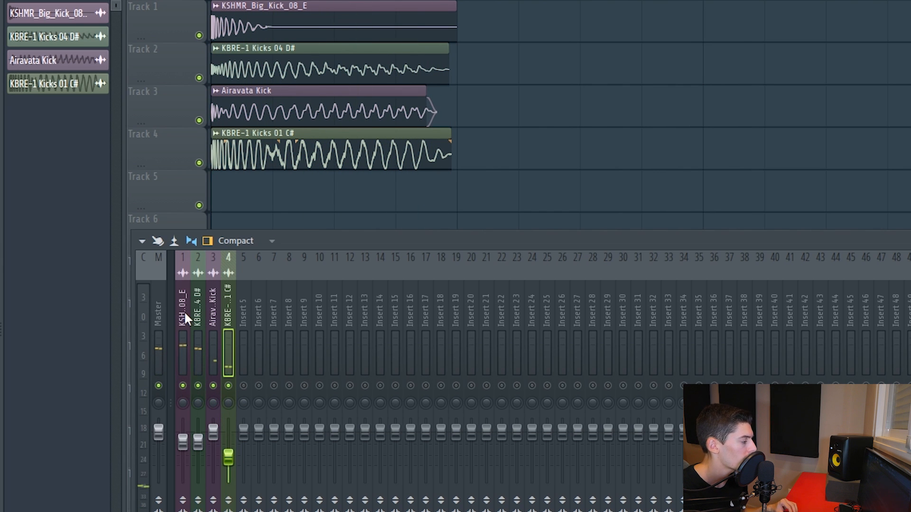
# Route the four kick layer tracks together to mixer Insert 5 and rename that insert Kick.
pyautogui.moveTo(184, 312); pyautogui.dragTo(226, 313)
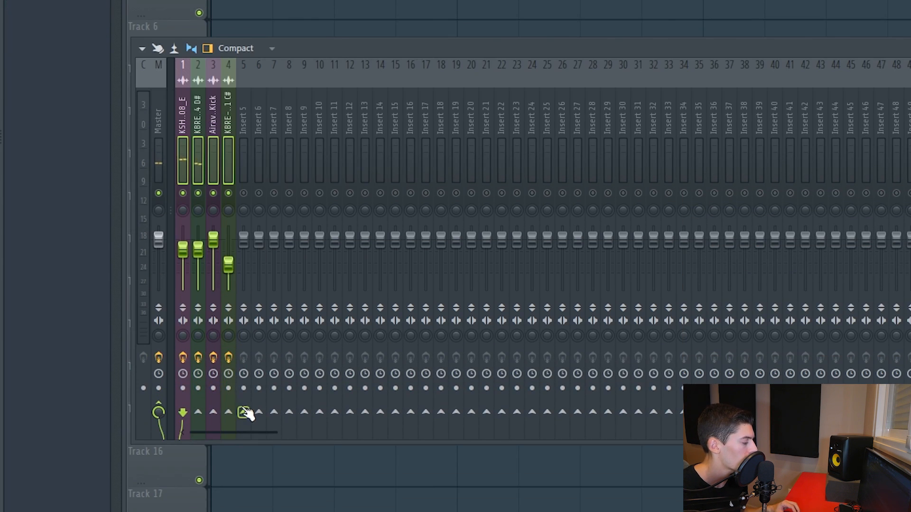
pyautogui.rightClick(245, 413)
pyautogui.click(261, 430)
pyautogui.click(246, 99)
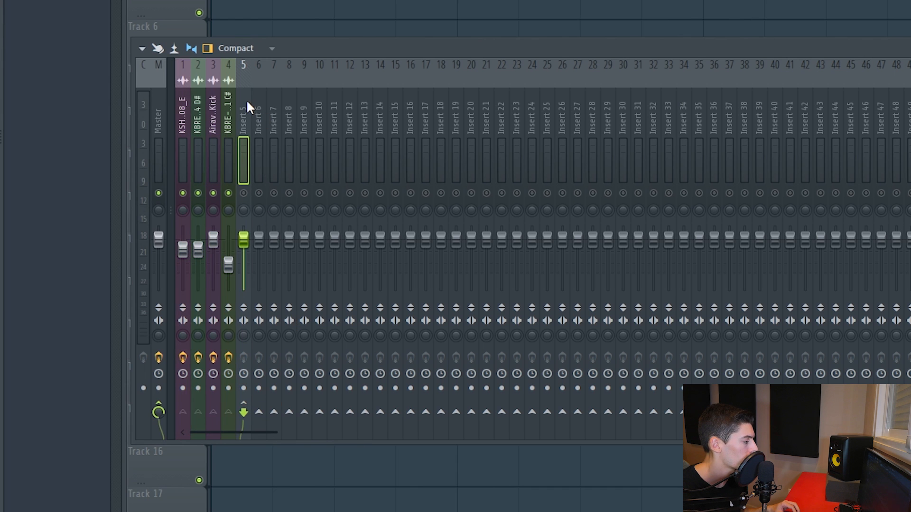
pyautogui.rightClick(247, 101)
pyautogui.click(301, 301)
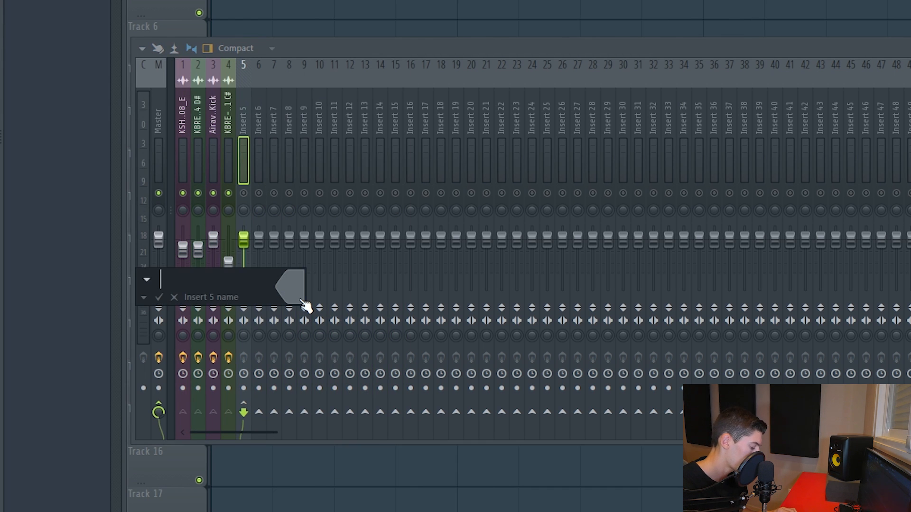
pyautogui.write('Kick')
pyautogui.press('Return')
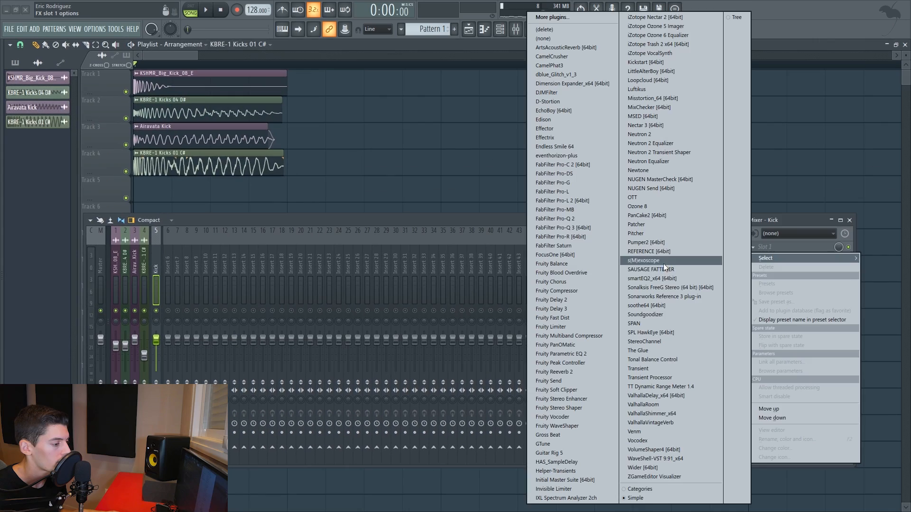
# Add SAUSAGE FATTENER to slot 1 of the Kick track and set Fatness to 17.0 % during playback.
pyautogui.click(664, 263)
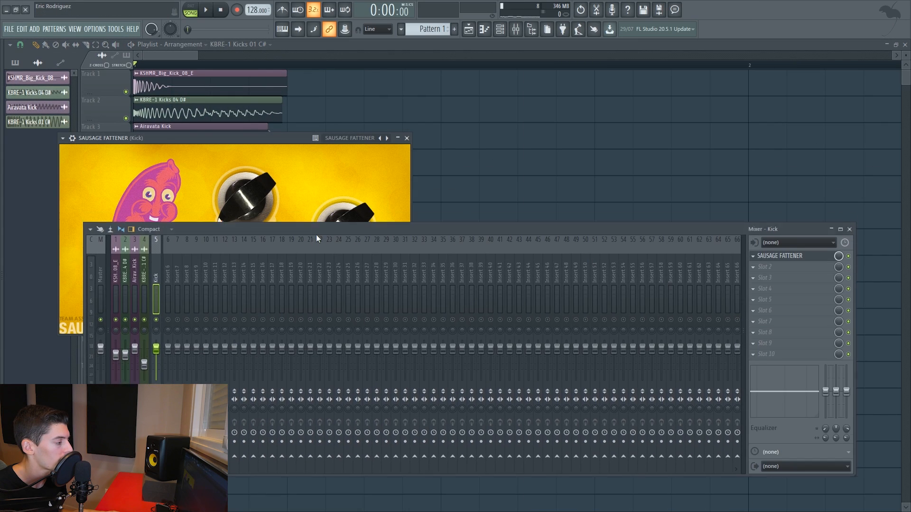
pyautogui.moveTo(316, 234); pyautogui.dragTo(316, 294)
pyautogui.moveTo(237, 141); pyautogui.dragTo(395, 100)
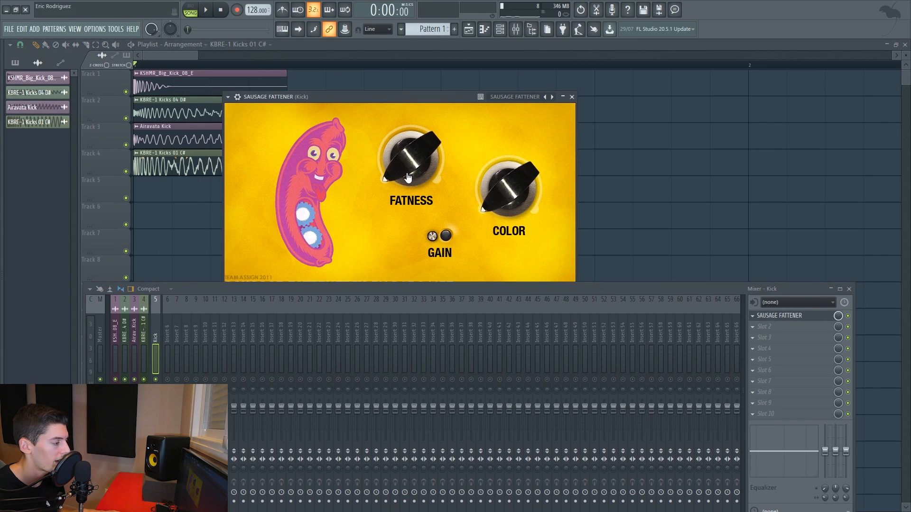
pyautogui.moveTo(397, 161); pyautogui.dragTo(434, 161)
pyautogui.press('space')
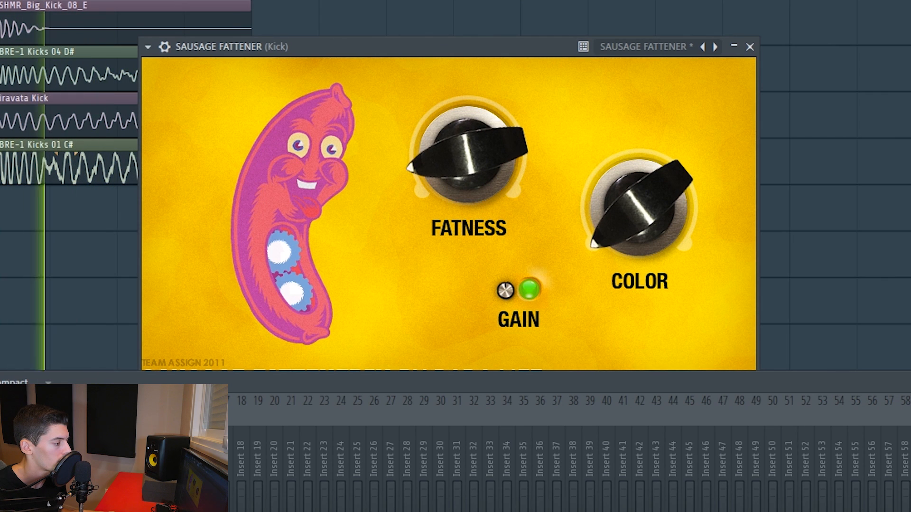
pyautogui.moveTo(451, 156)
pyautogui.mouseDown()
pyautogui.moveTo(447, 127)
pyautogui.moveTo(445, 144)
pyautogui.mouseUp()
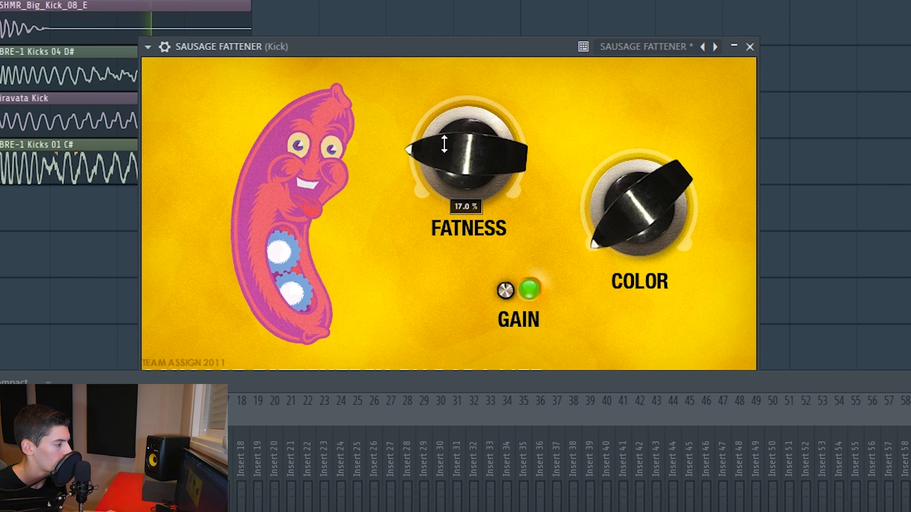
pyautogui.click(749, 47)
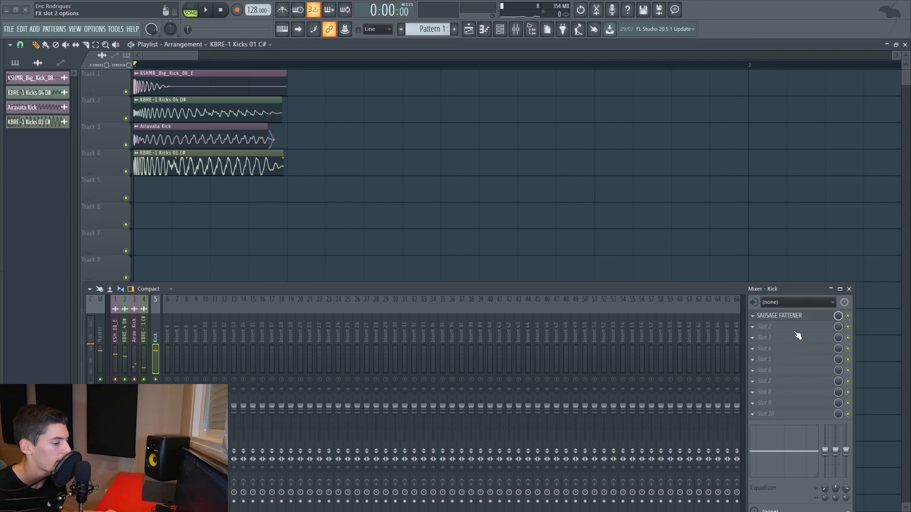
# Add Fruity Parametric EQ 2 to slot 2 of the Kick track and dip the low mids slightly with band 3.
pyautogui.click(796, 333)
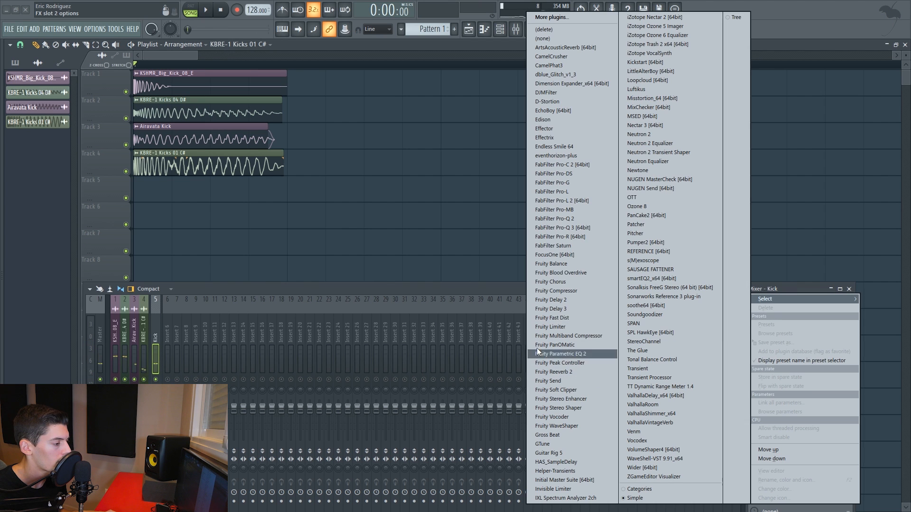
pyautogui.click(564, 354)
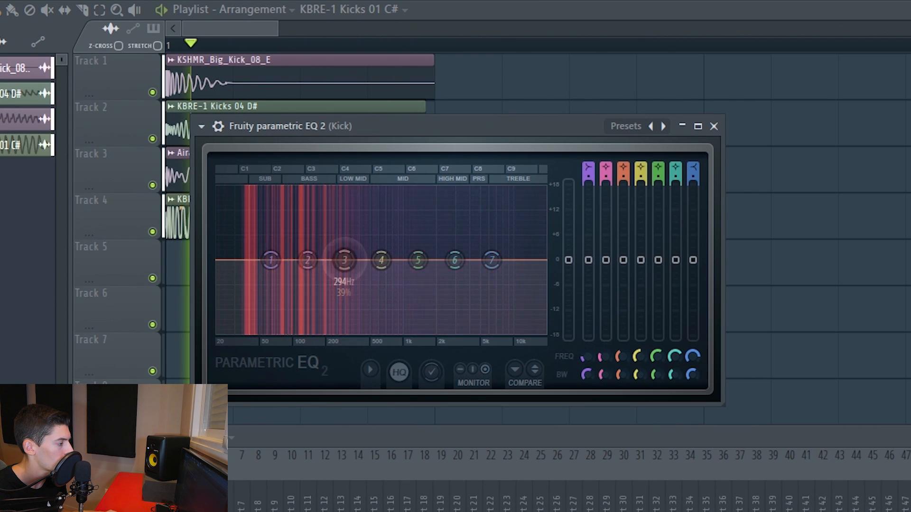
pyautogui.moveTo(345, 260); pyautogui.dragTo(354, 264)
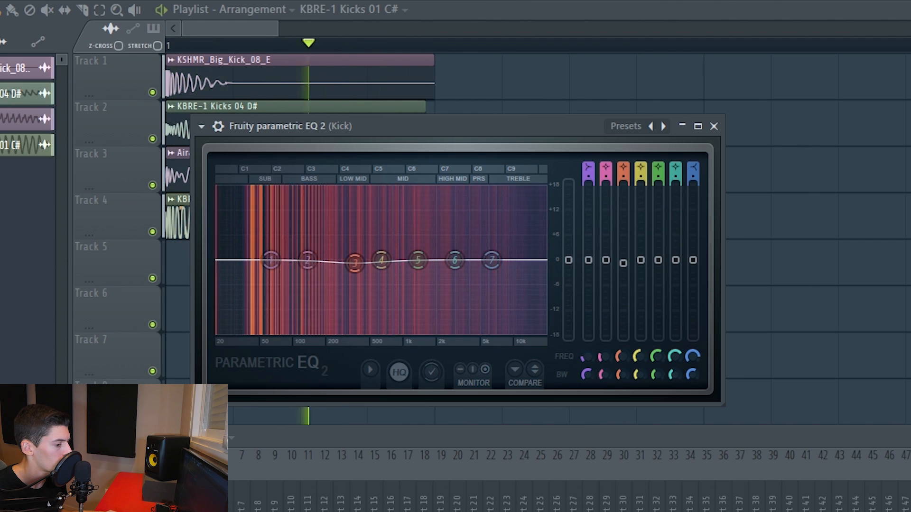
pyautogui.press('space')
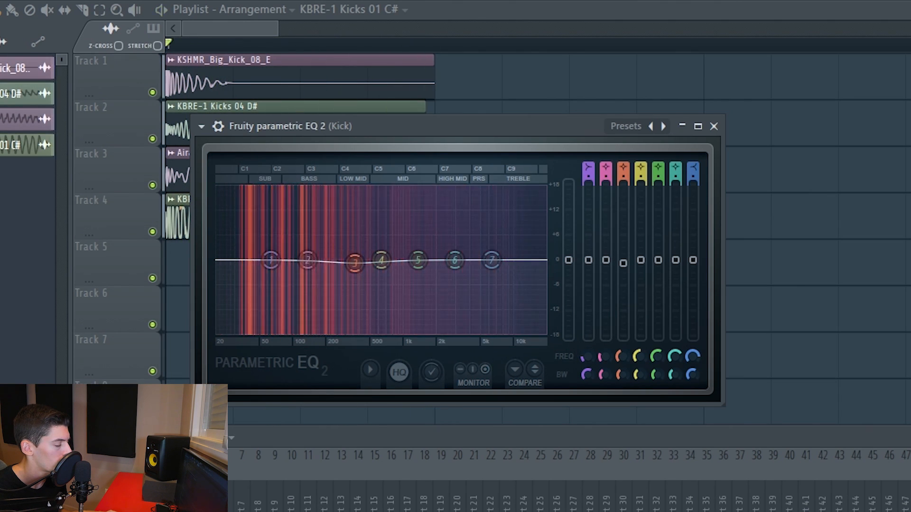
# Add OTT to slot 3 of the Kick track with Depth at 10 %, and lower the KSHMR_Big_Kick_08_E fader slightly.
pyautogui.click(778, 326)
pyautogui.click(770, 337)
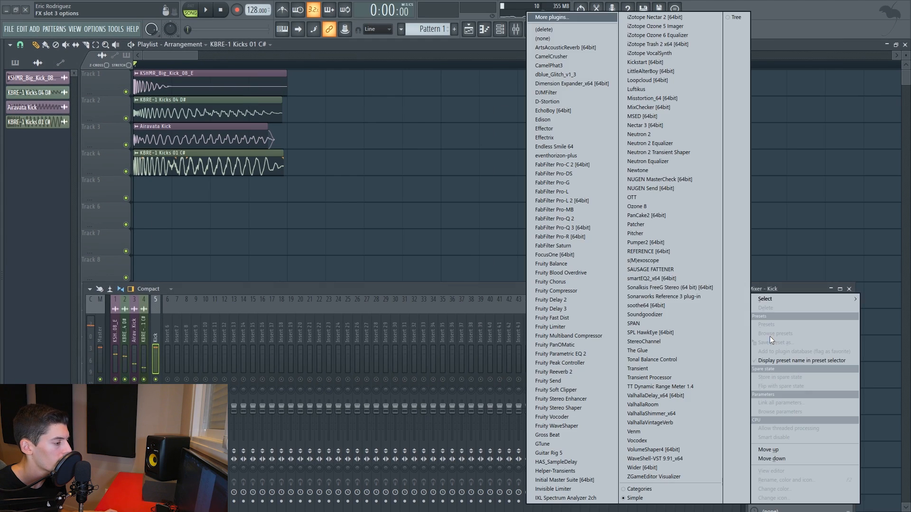
pyautogui.click(635, 198)
pyautogui.moveTo(144, 161); pyautogui.dragTo(422, 91)
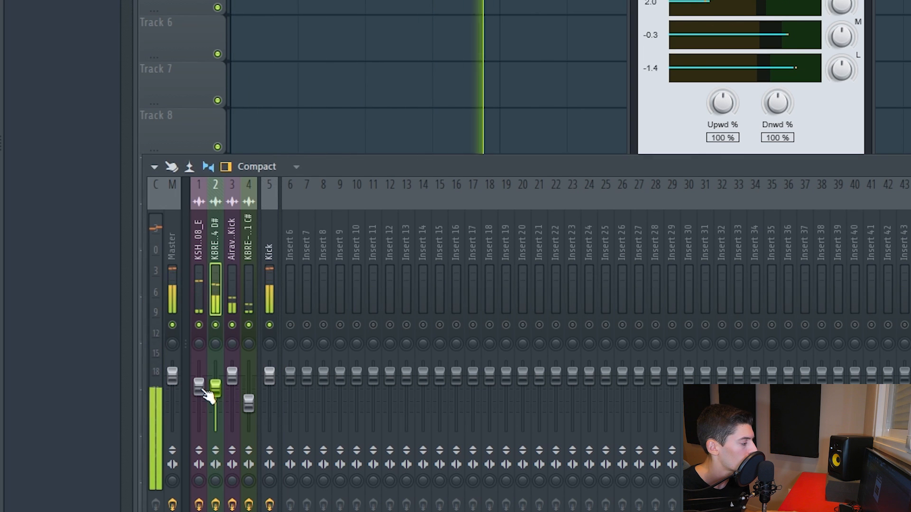
pyautogui.moveTo(202, 390); pyautogui.dragTo(202, 392)
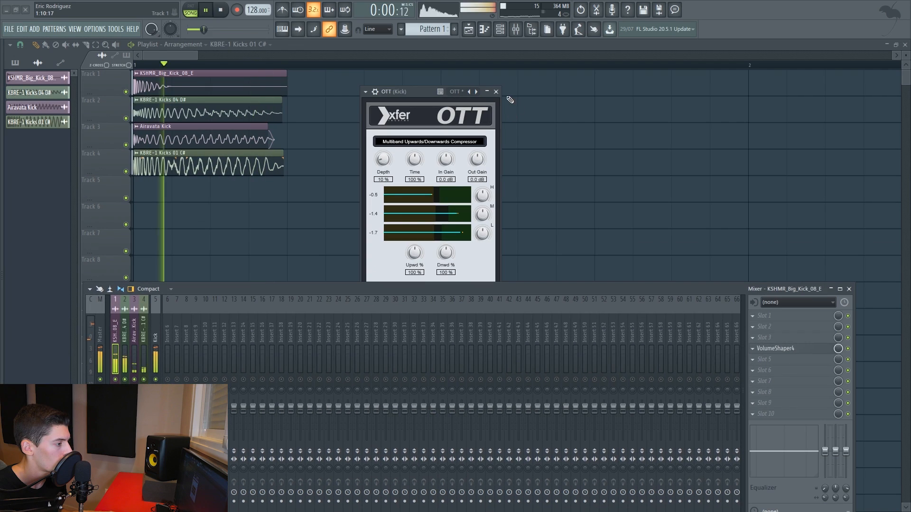
pyautogui.click(496, 91)
# Add Invisible Limiter to slot 4 of the Kick track and set its input gain to 0.56 dB during playback.
pyautogui.click(156, 311)
pyautogui.press('space')
pyautogui.click(753, 349)
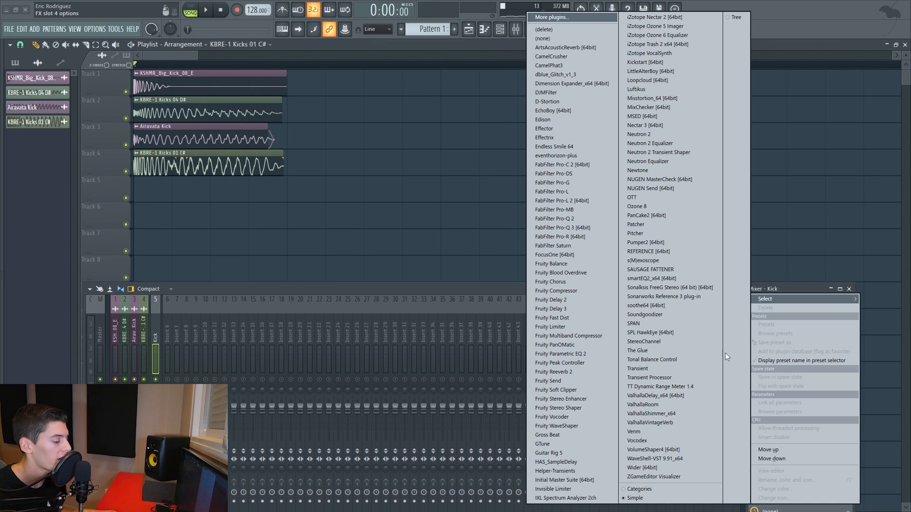
pyautogui.click(554, 490)
pyautogui.moveTo(249, 180); pyautogui.dragTo(426, 83)
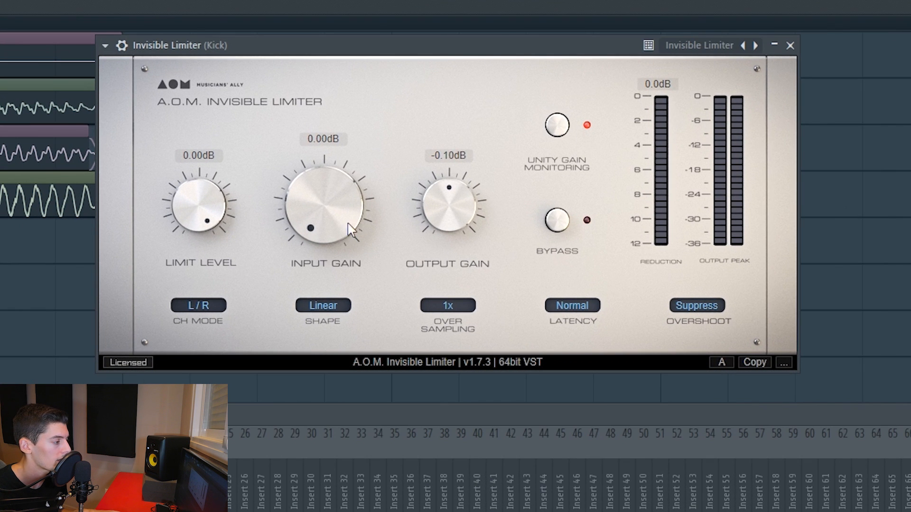
pyautogui.press('space')
pyautogui.moveTo(348, 230)
pyautogui.mouseDown()
pyautogui.moveTo(329, 197)
pyautogui.moveTo(339, 218)
pyautogui.mouseUp()
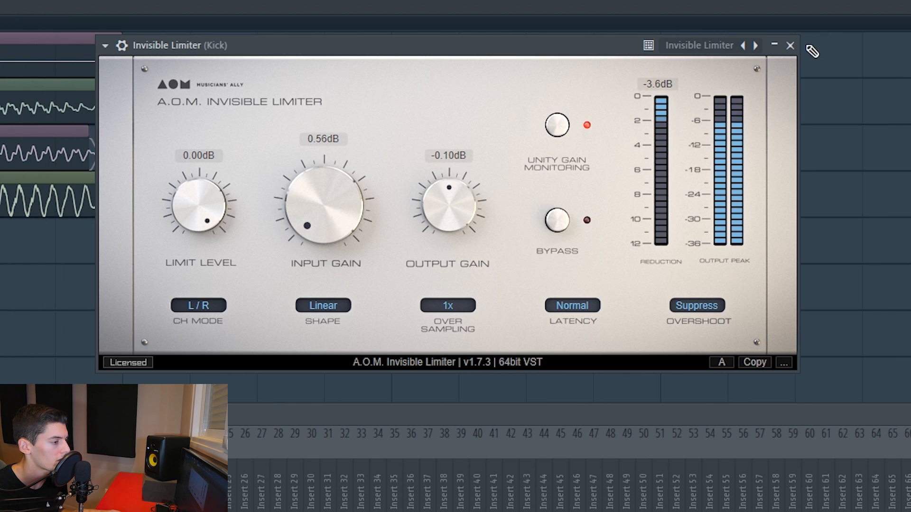
pyautogui.press('space')
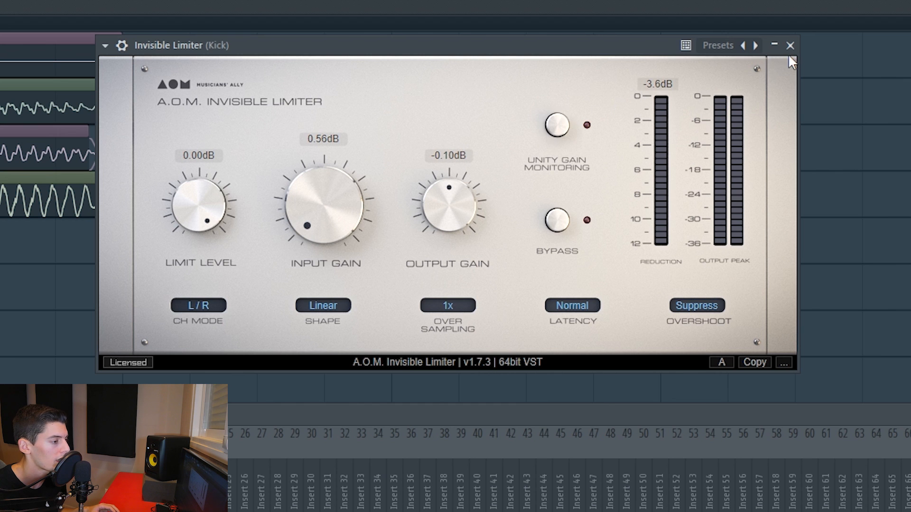
pyautogui.click(790, 46)
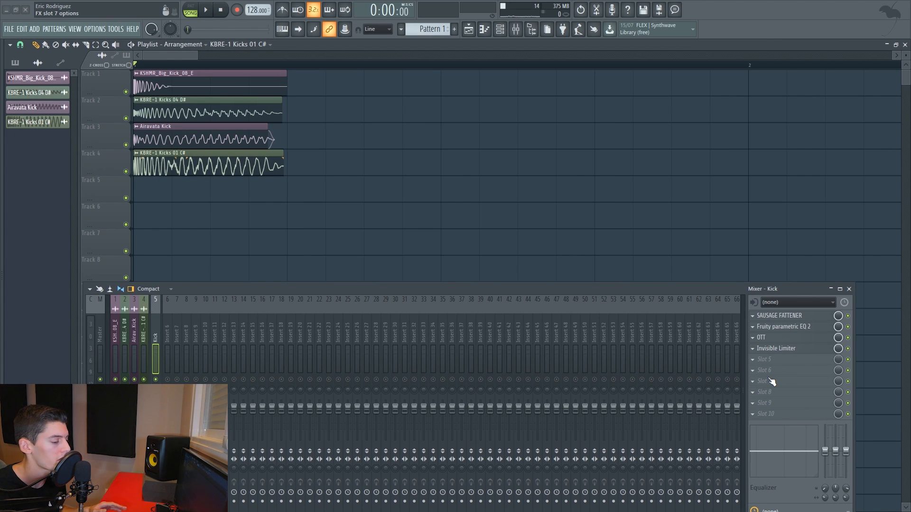
# Add VolumeShaper4 to the Kick track and move it to slot 4, ahead of Invisible Limiter.
pyautogui.click(771, 381)
pyautogui.click(674, 452)
pyautogui.moveTo(778, 381); pyautogui.dragTo(782, 353)
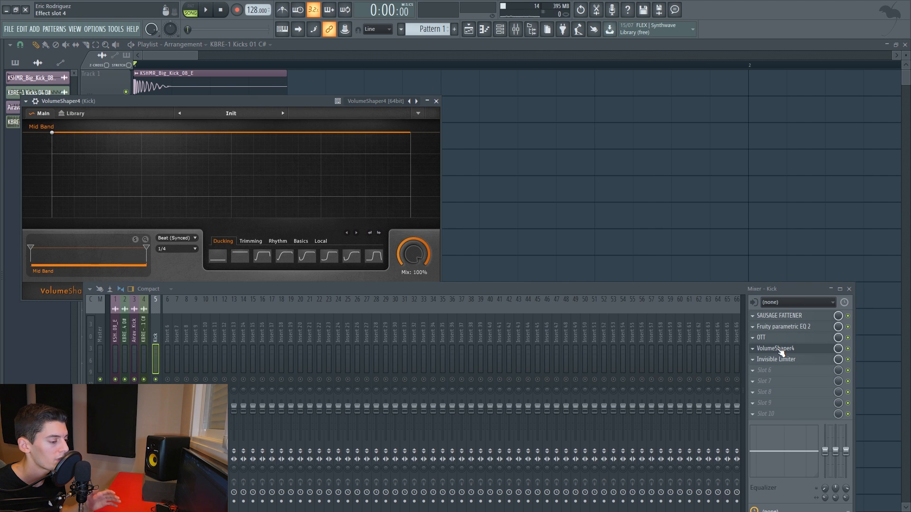
# Shape the Kick's VolumeShaper4 curve with a flat full-level start and two gentle dips through the tail, and play it.
pyautogui.moveTo(243, 101); pyautogui.dragTo(415, 76)
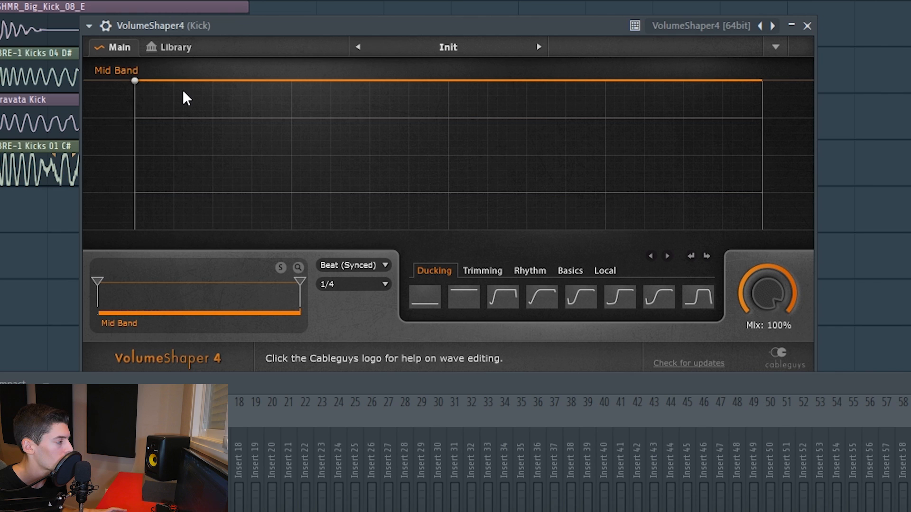
pyautogui.moveTo(175, 81); pyautogui.dragTo(174, 81)
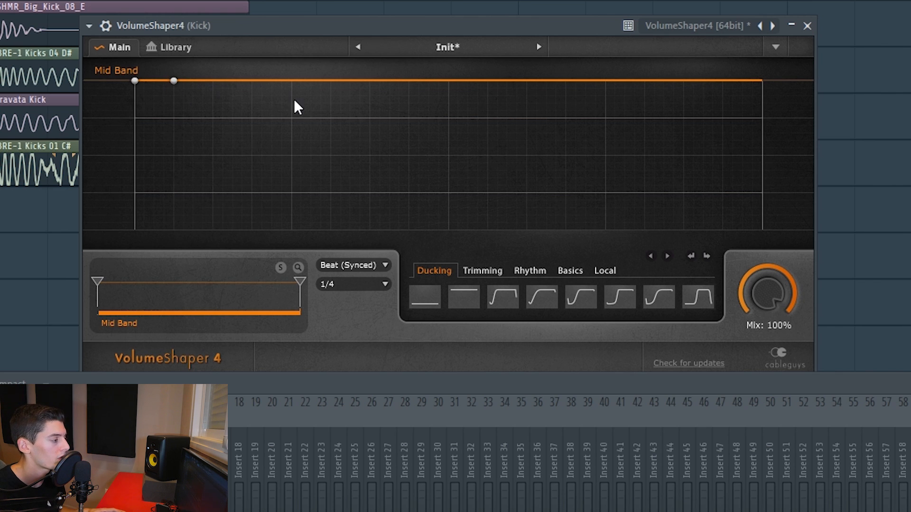
pyautogui.moveTo(294, 105); pyautogui.dragTo(292, 122)
pyautogui.moveTo(457, 100); pyautogui.dragTo(450, 84)
pyautogui.moveTo(626, 118); pyautogui.dragTo(625, 128)
pyautogui.moveTo(442, 32); pyautogui.dragTo(476, 21)
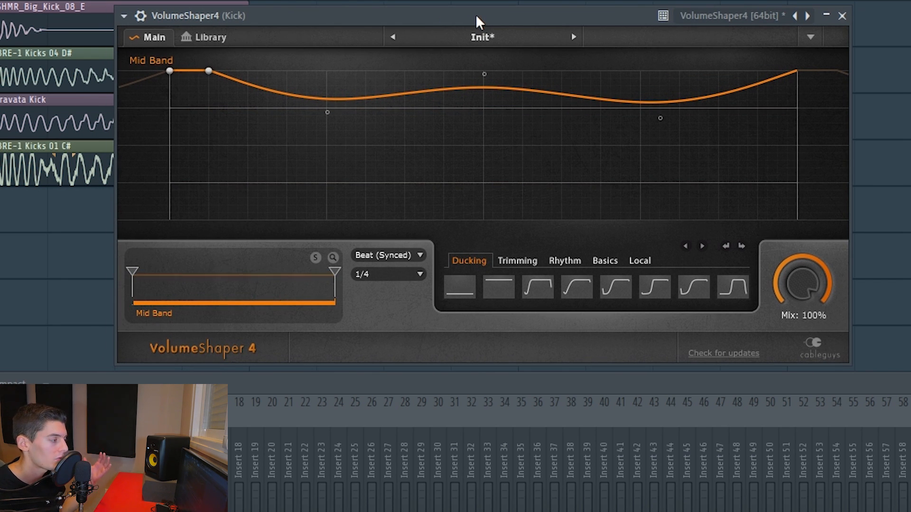
pyautogui.press('space')
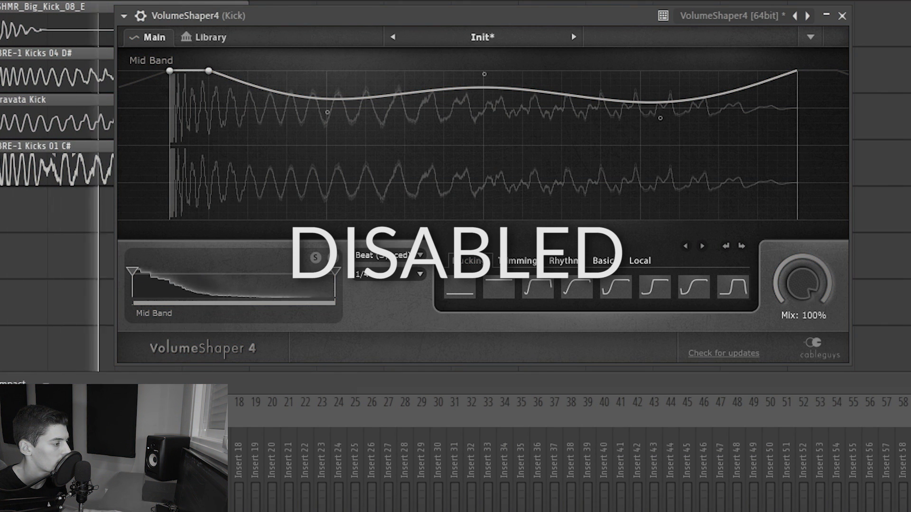
# Make both dips in the Kick's VolumeShaper4 curve shallower by raising their curve handles.
pyautogui.moveTo(329, 113); pyautogui.dragTo(332, 104)
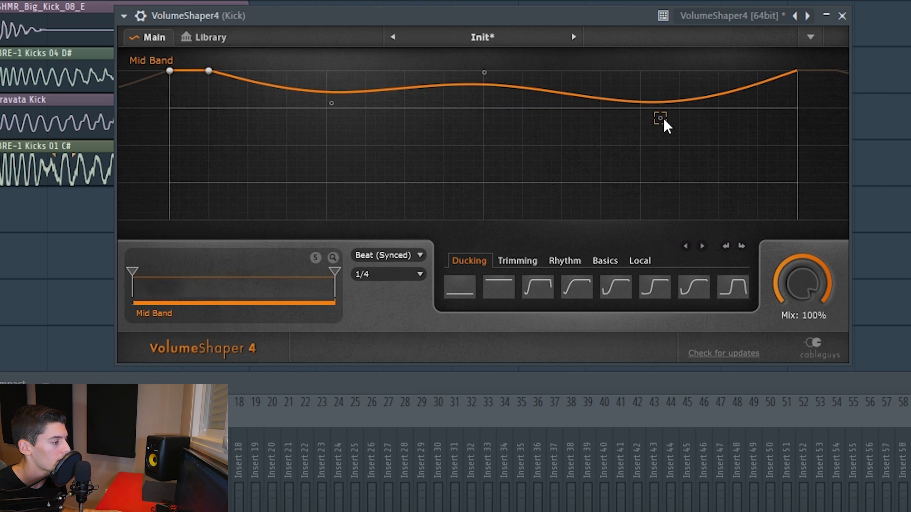
pyautogui.moveTo(664, 119); pyautogui.dragTo(663, 105)
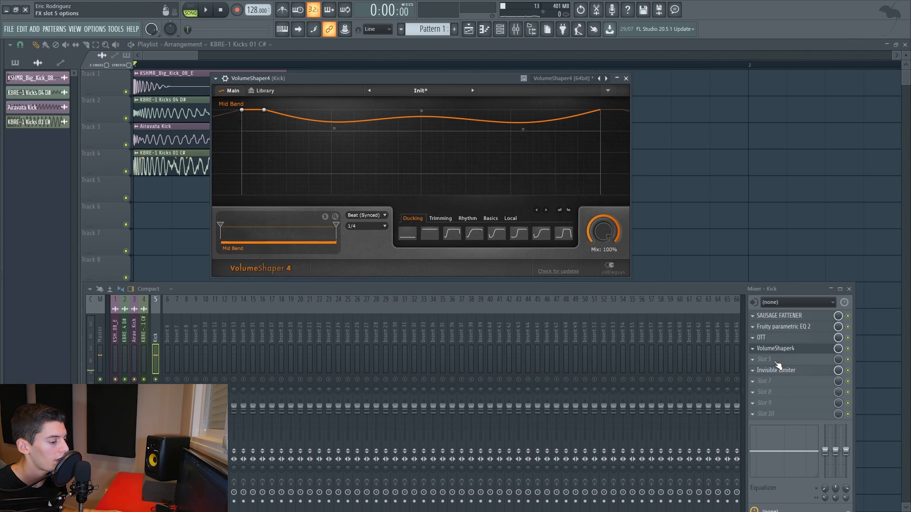
# Add a second VolumeShaper4 in slot 5 of the Kick track, bend its curve gently downward toward a lowered end point, and play it.
pyautogui.click(775, 362)
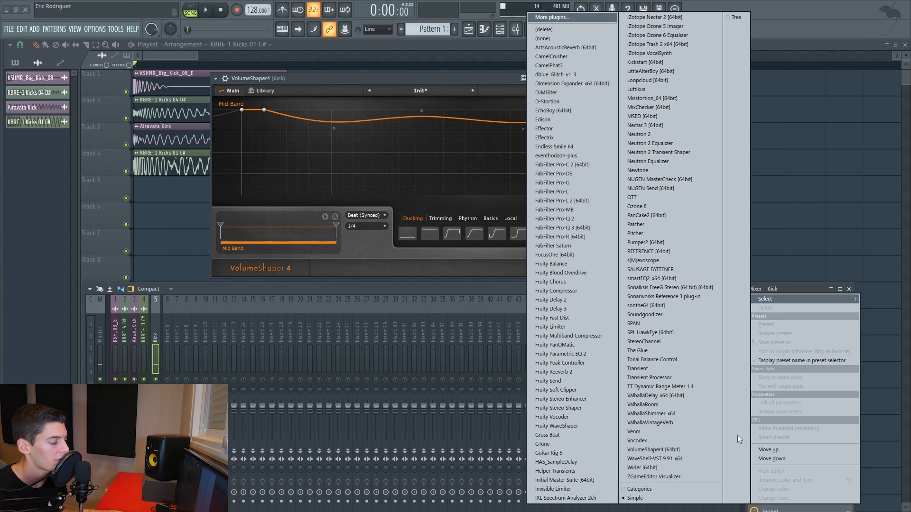
pyautogui.click(658, 449)
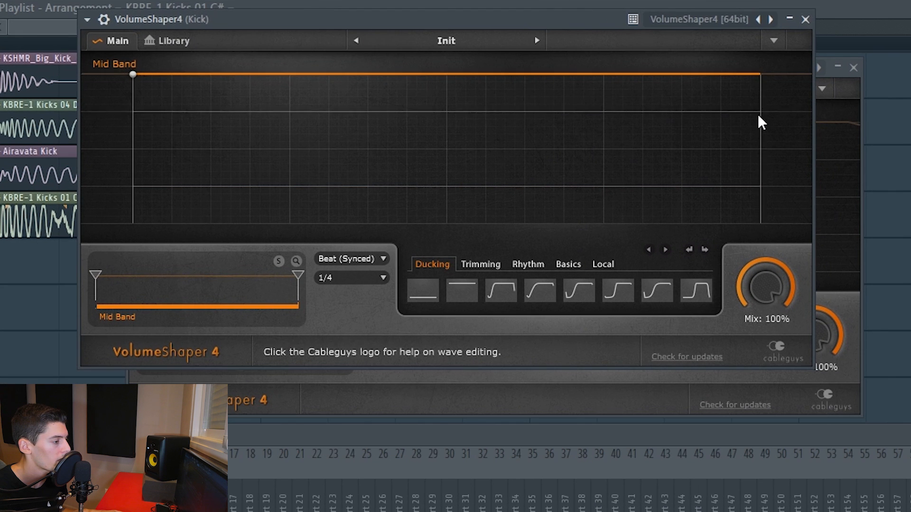
pyautogui.moveTo(618, 115); pyautogui.dragTo(618, 141)
pyautogui.moveTo(571, 90); pyautogui.dragTo(669, 80)
pyautogui.press('space')
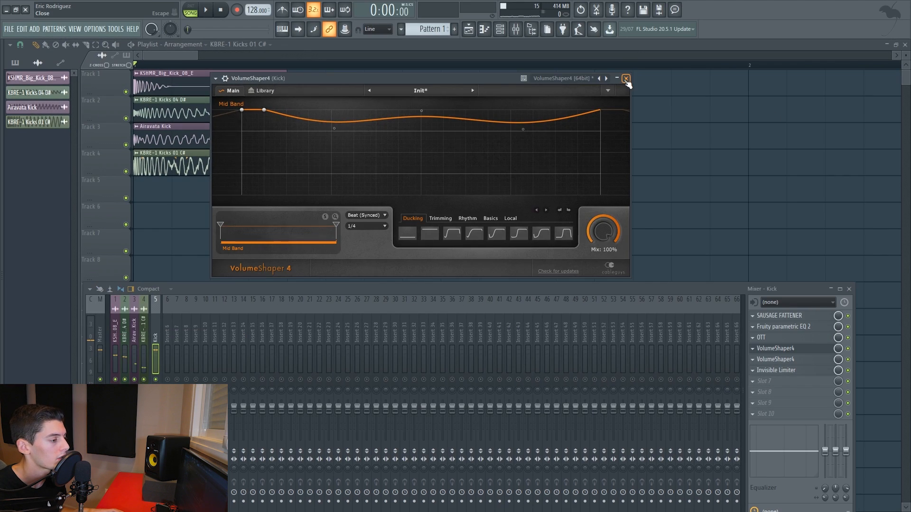
pyautogui.click(821, 70)
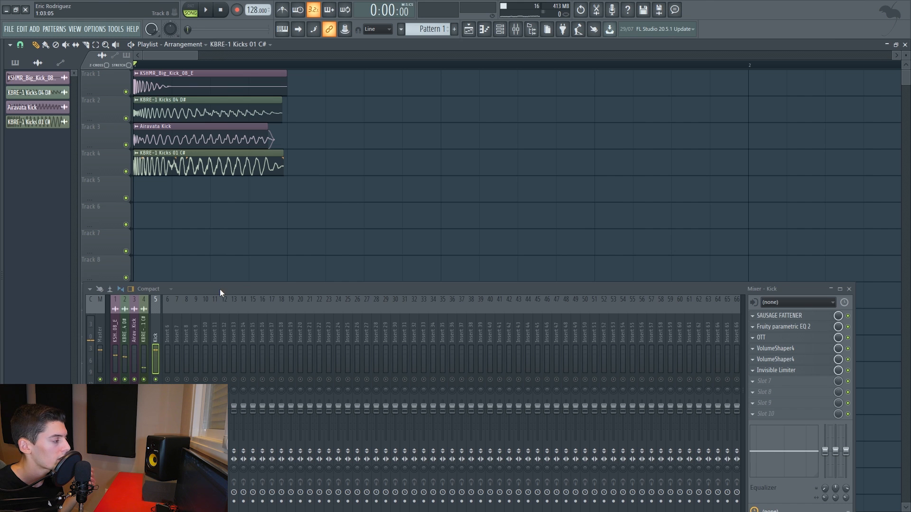
# Arm the Master mixer track for disk recording and render it to a 32Bit float WAV of the full song with 512-point sinc resampling.
pyautogui.moveTo(220, 289); pyautogui.dragTo(245, 174)
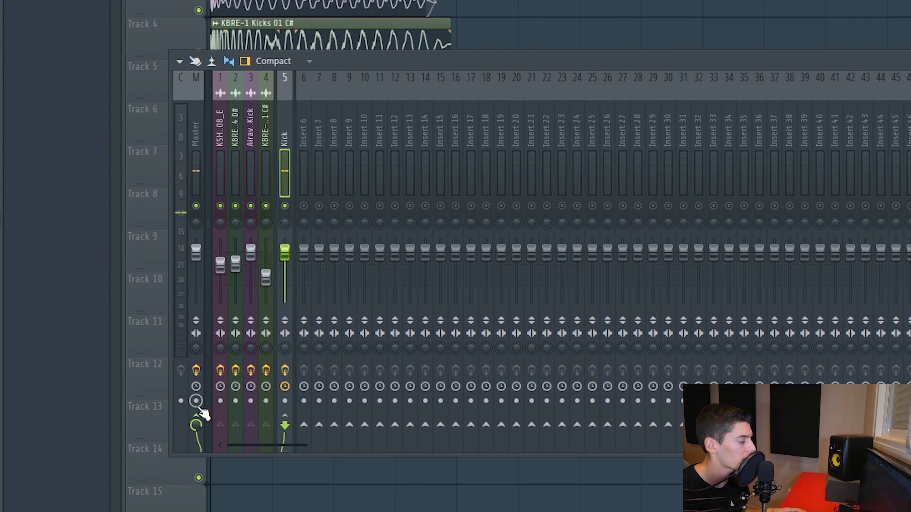
pyautogui.click(200, 410)
pyautogui.click(180, 61)
pyautogui.moveTo(256, 92)
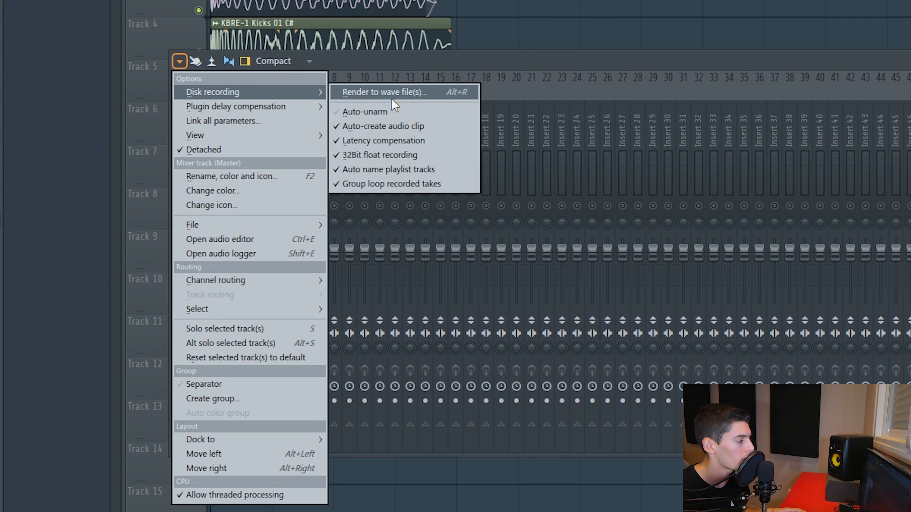
pyautogui.click(408, 95)
pyautogui.click(576, 383)
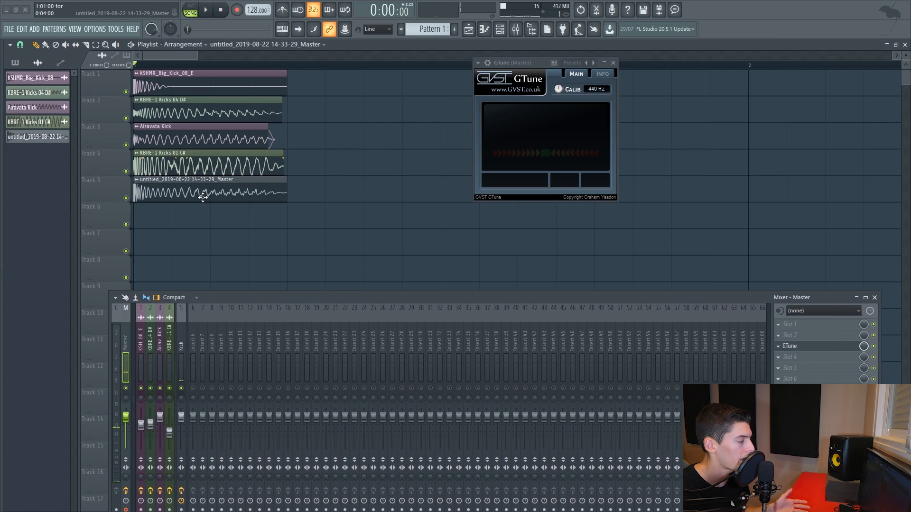
# Open the rendered Master clip's sample settings and raise Boost in its precomputed effects to about 4 %.
pyautogui.doubleClick(203, 196)
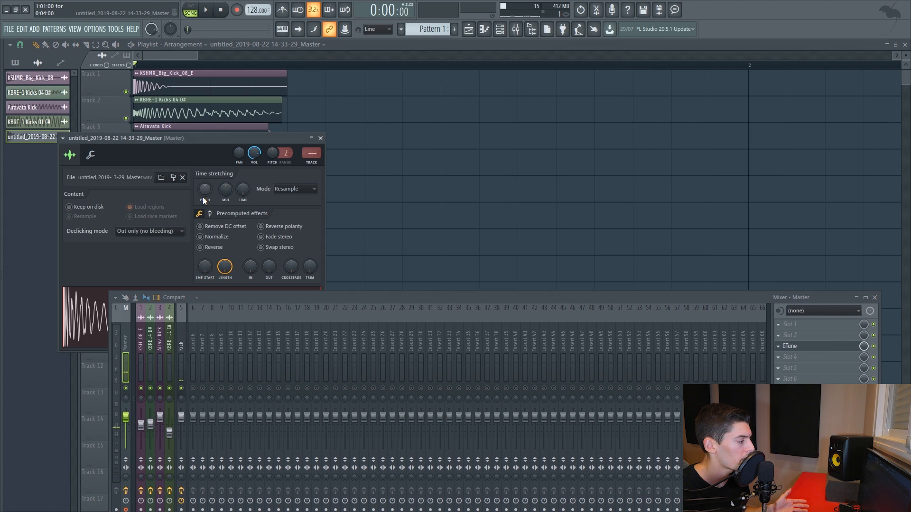
pyautogui.moveTo(178, 138); pyautogui.dragTo(399, 78)
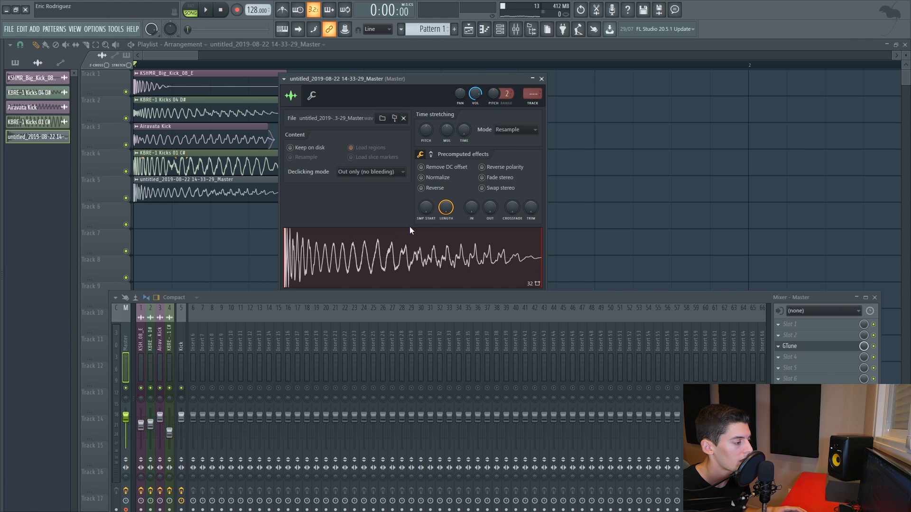
pyautogui.moveTo(428, 184); pyautogui.dragTo(429, 178)
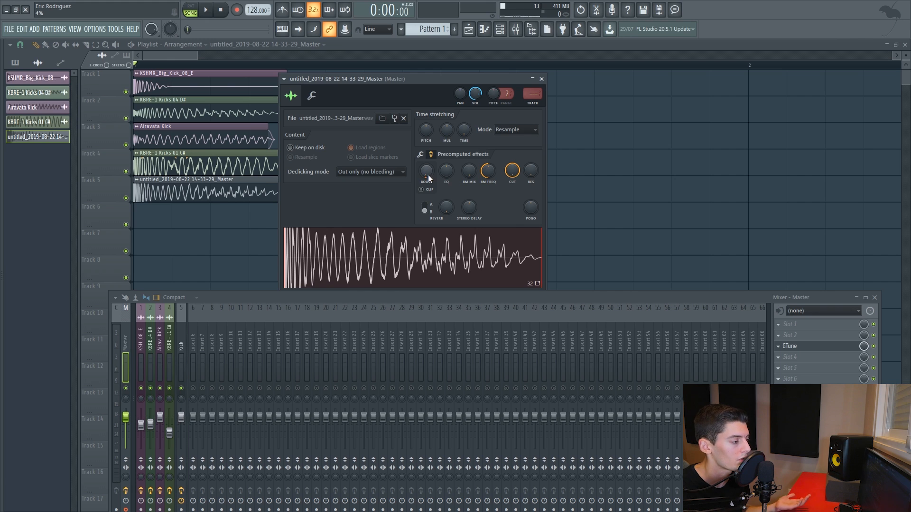
pyautogui.press('Escape')
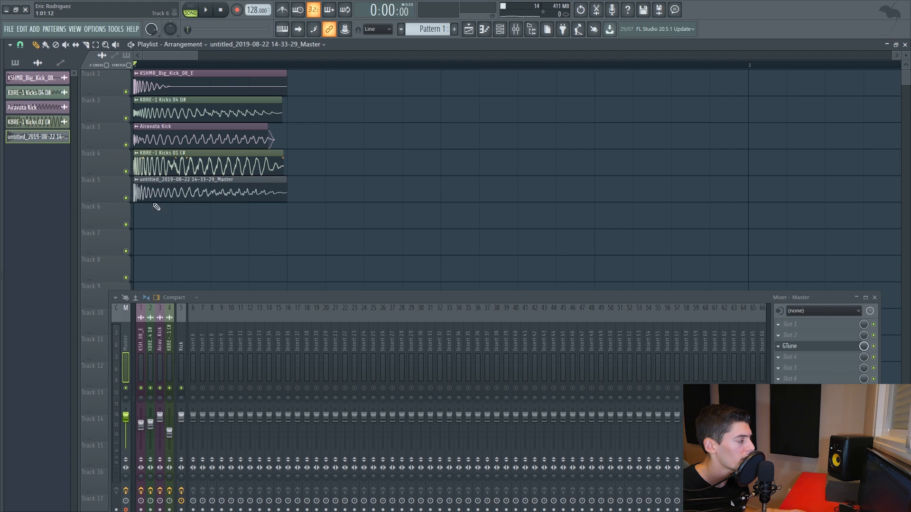
# Delete the rendered Master audio clip's channel from the project.
pyautogui.rightClick(44, 139)
pyautogui.press('d')
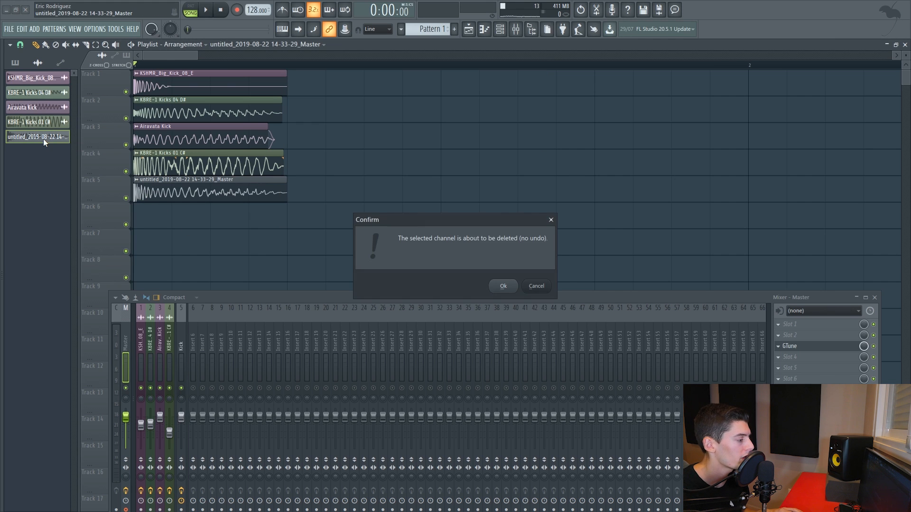
pyautogui.press('Return')
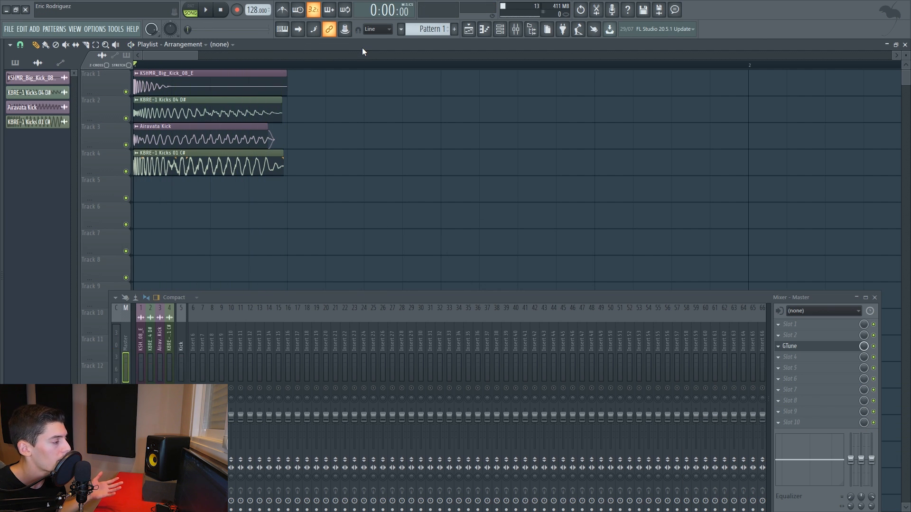
# Add a Serum [64bit] channel with the BA - Good Mid preset and place an E4 note at the start of its piano roll.
pyautogui.press('F6')
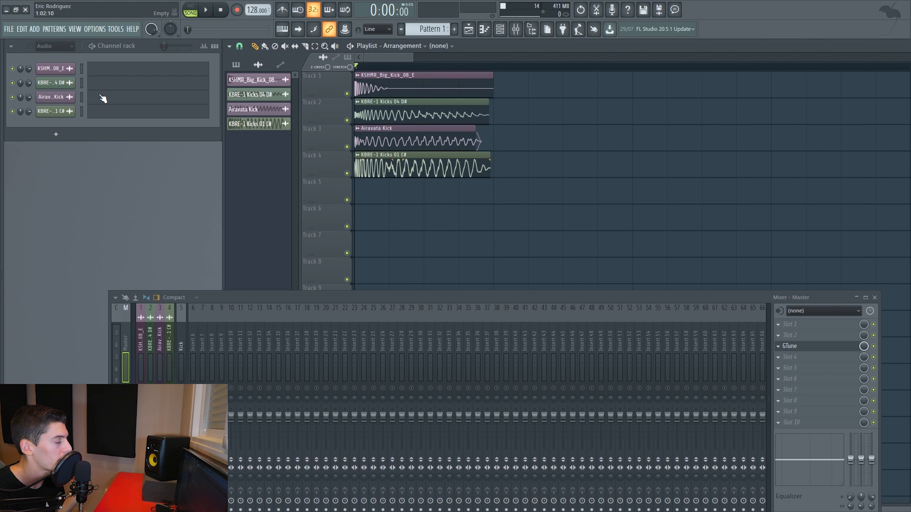
pyautogui.click(58, 78)
pyautogui.click(60, 136)
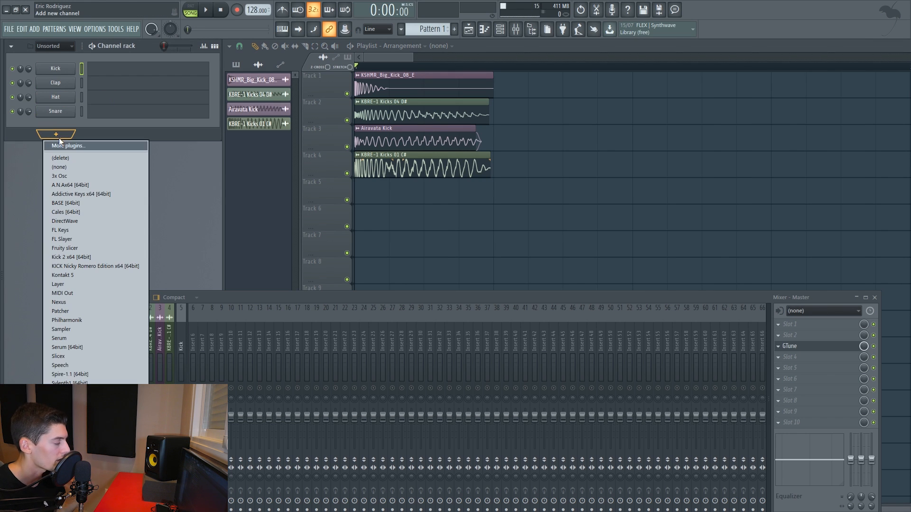
pyautogui.click(77, 348)
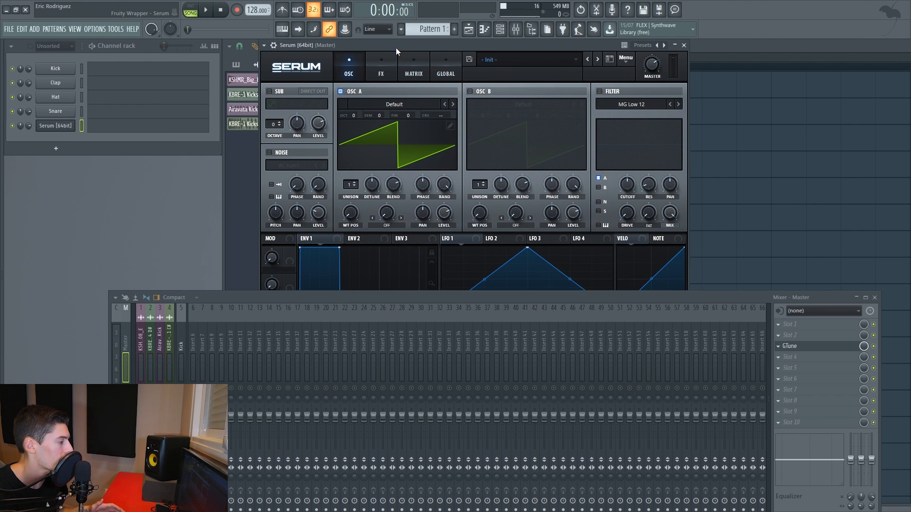
pyautogui.click(506, 59)
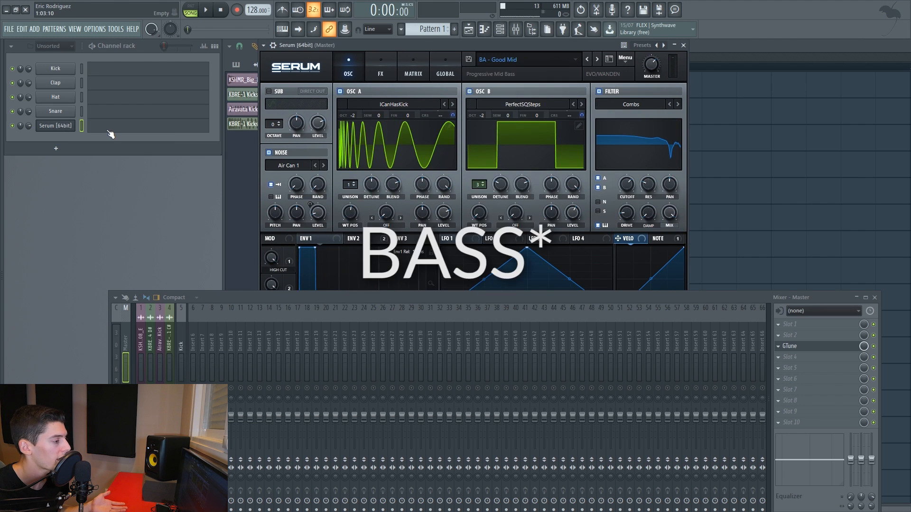
pyautogui.press('F7')
pyautogui.scroll(-5, 182, 228)
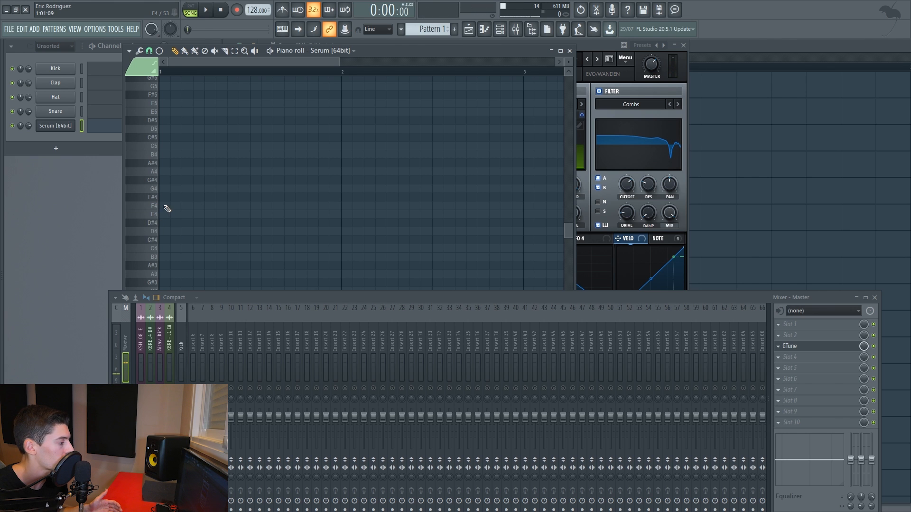
# Add a 3x Osc channel below Serum and move its window clear of the channel rack.
pyautogui.click(73, 150)
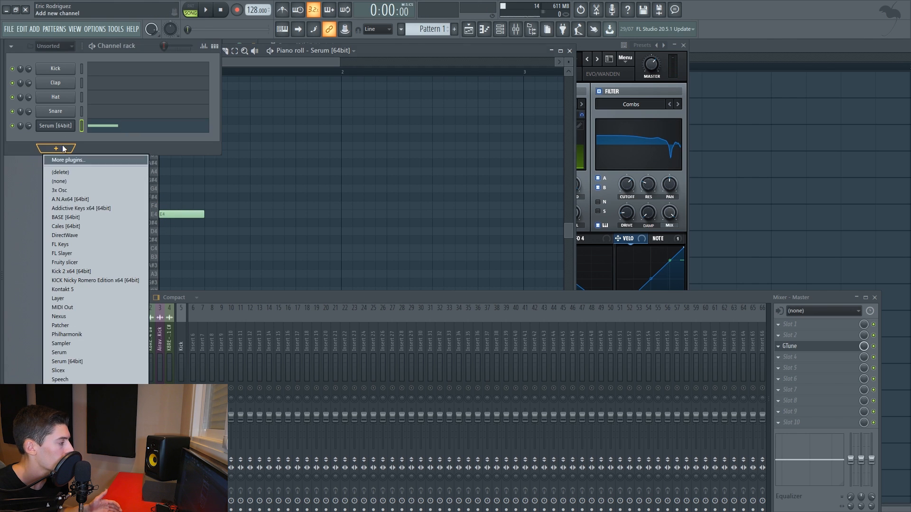
pyautogui.click(67, 196)
pyautogui.moveTo(132, 164); pyautogui.dragTo(317, 123)
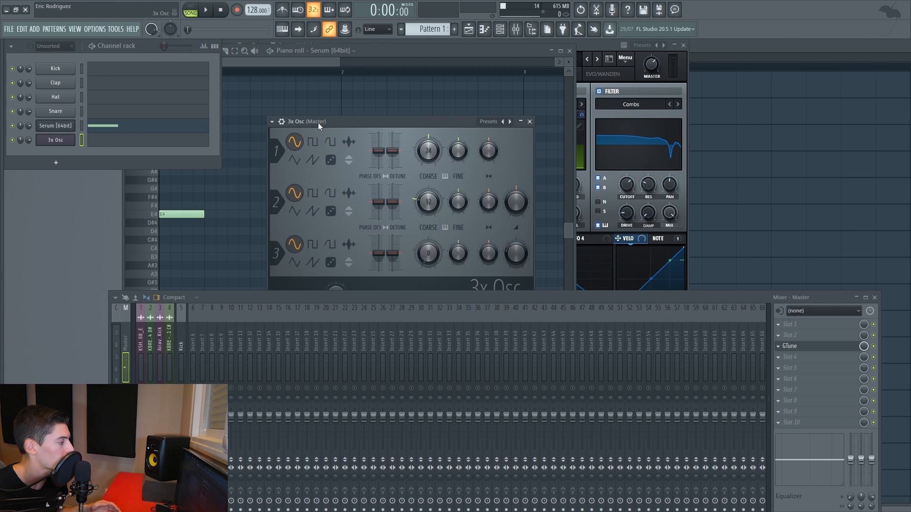
# Place E1 and E2 notes at the start of 3x Osc's piano roll and play them with Serum in pattern mode.
pyautogui.click(99, 141)
pyautogui.scroll(-6, 236, 143)
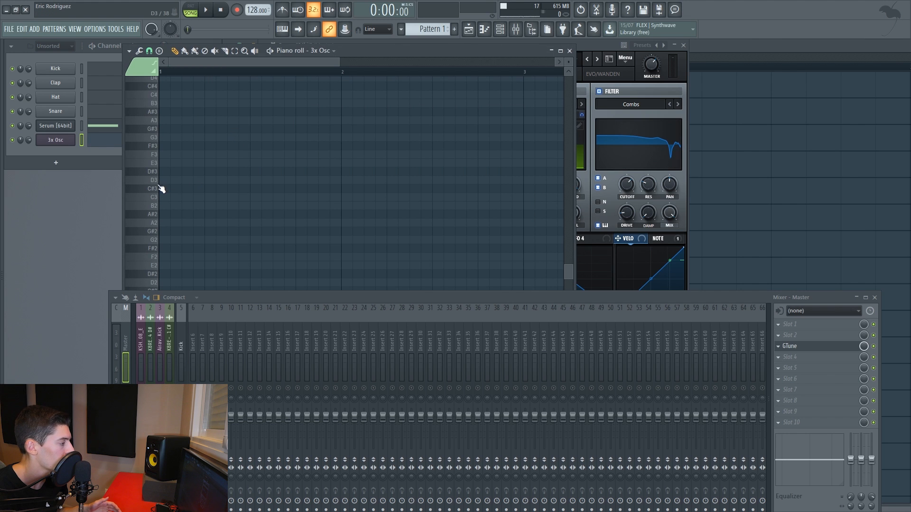
pyautogui.scroll(-4, 157, 228)
pyautogui.click(154, 267)
pyautogui.click(163, 266)
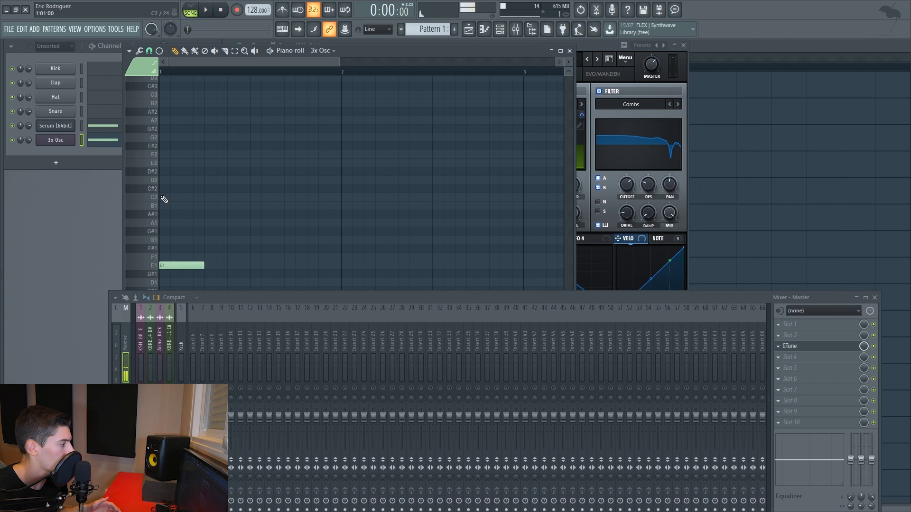
pyautogui.click(165, 163)
pyautogui.click(569, 50)
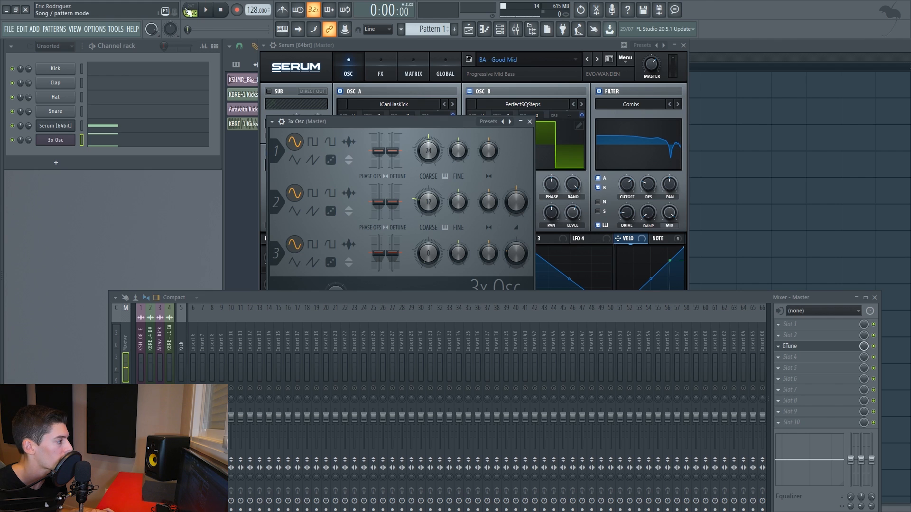
pyautogui.press('space')
pyautogui.press('space')
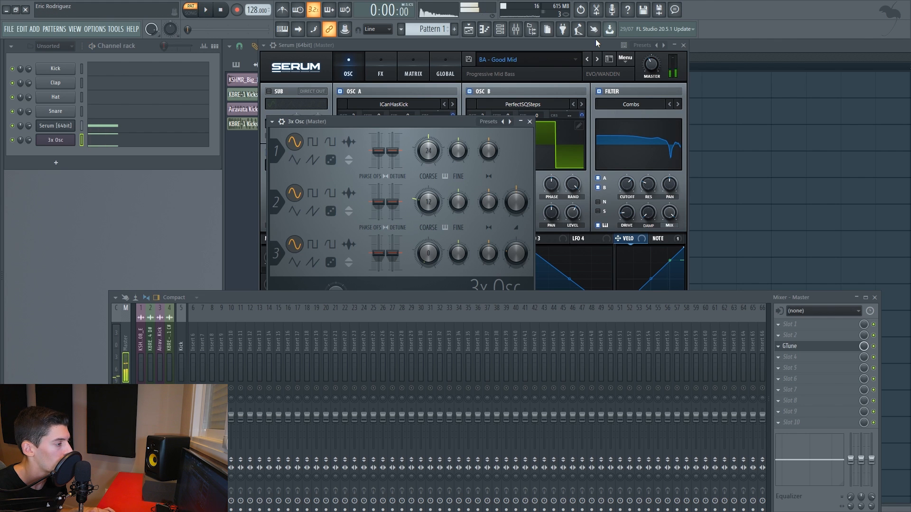